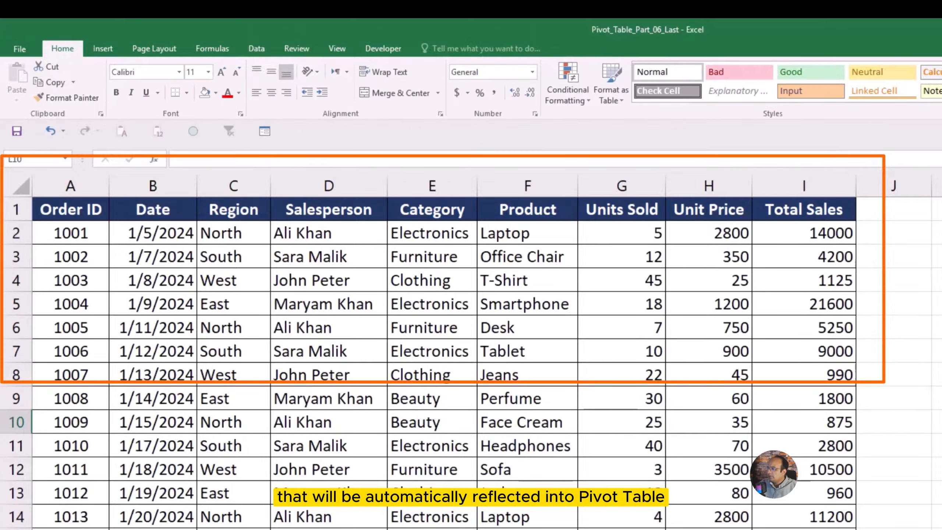
# - Convert the whole sales data range A1:I41 into a table with headers
pyautogui.click(936, 351)
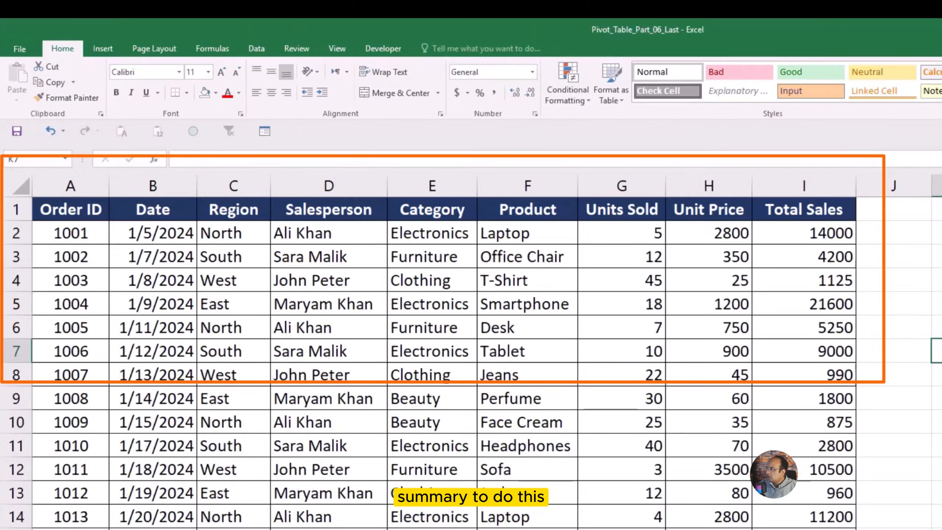
pyautogui.click(940, 398)
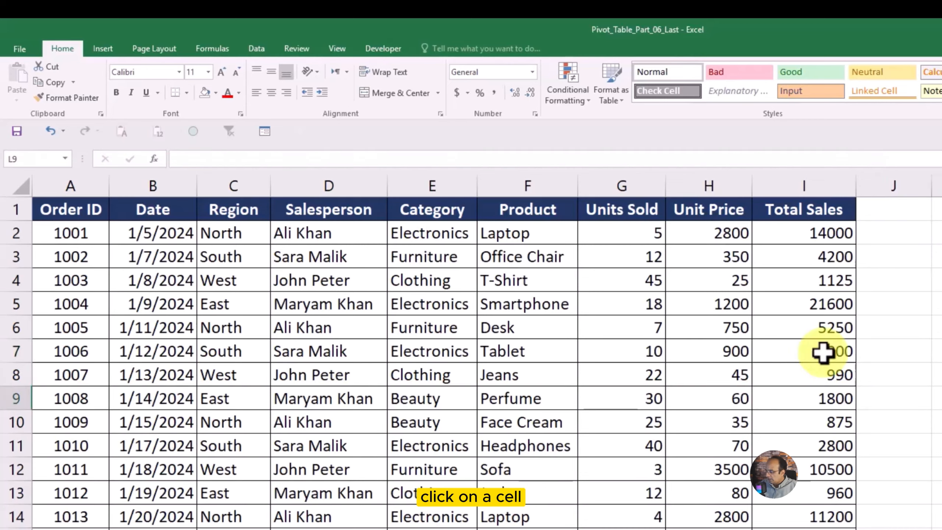
pyautogui.click(90, 212)
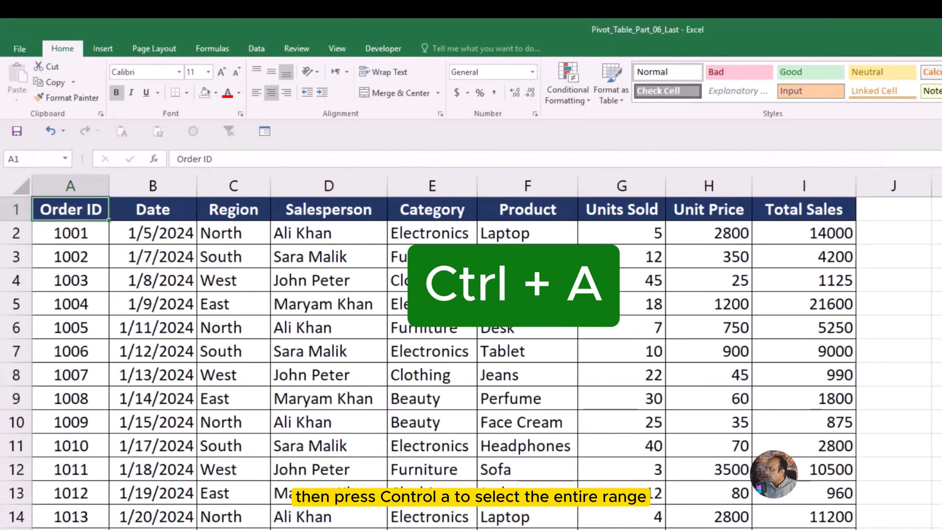
pyautogui.hotkey('ctrl', 'a')
pyautogui.scroll(-7, 444, 363)
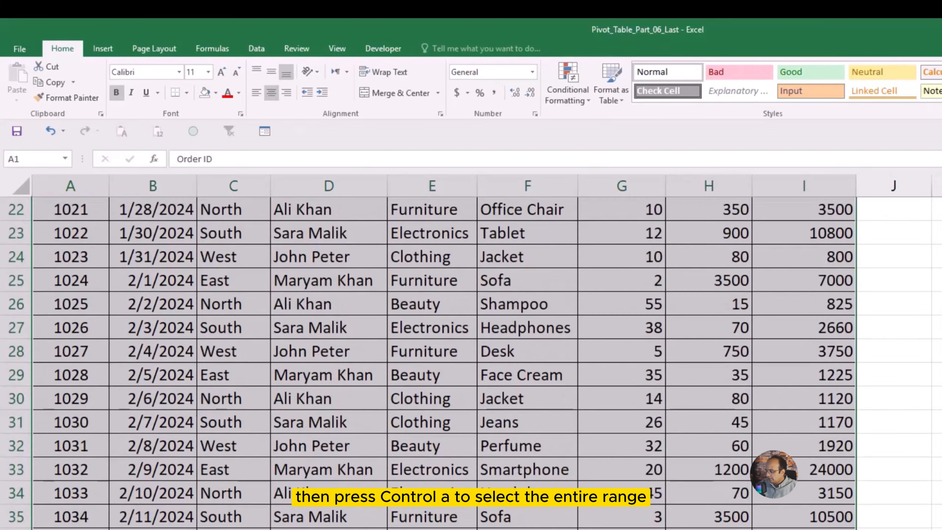
pyautogui.scroll(7, 444, 364)
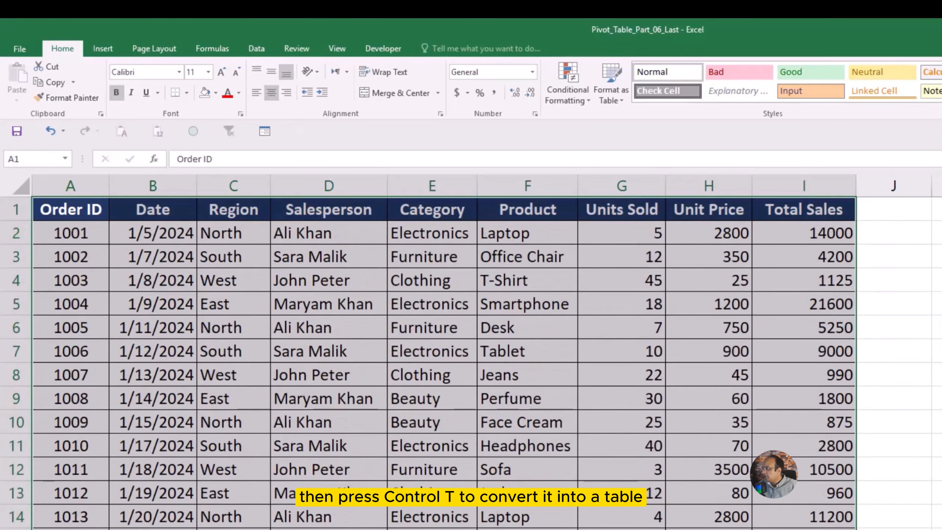
pyautogui.hotkey('ctrl', 't')
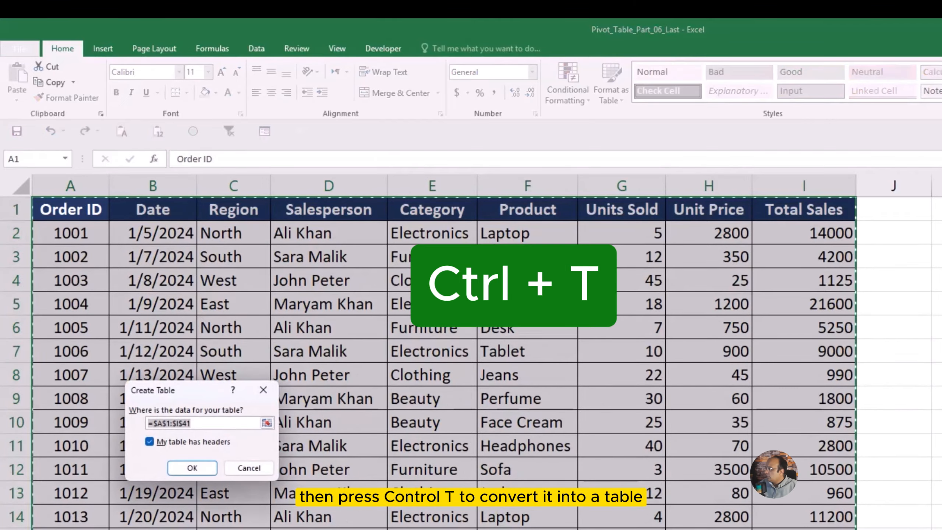
pyautogui.moveTo(191, 394); pyautogui.dragTo(510, 299)
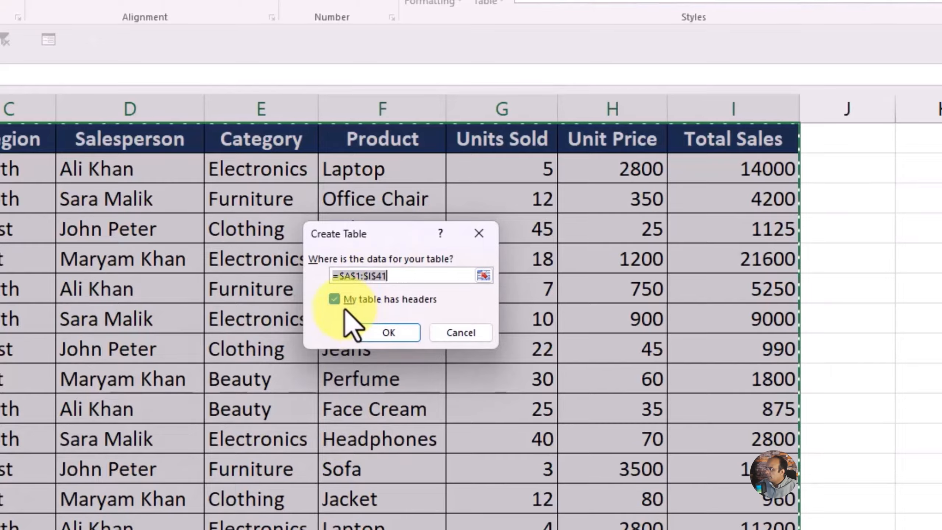
pyautogui.click(393, 335)
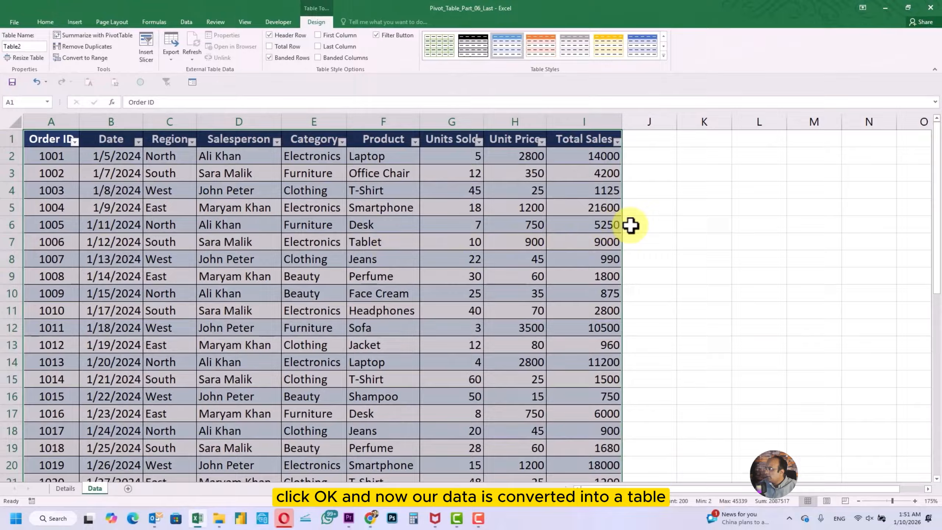
pyautogui.click(753, 270)
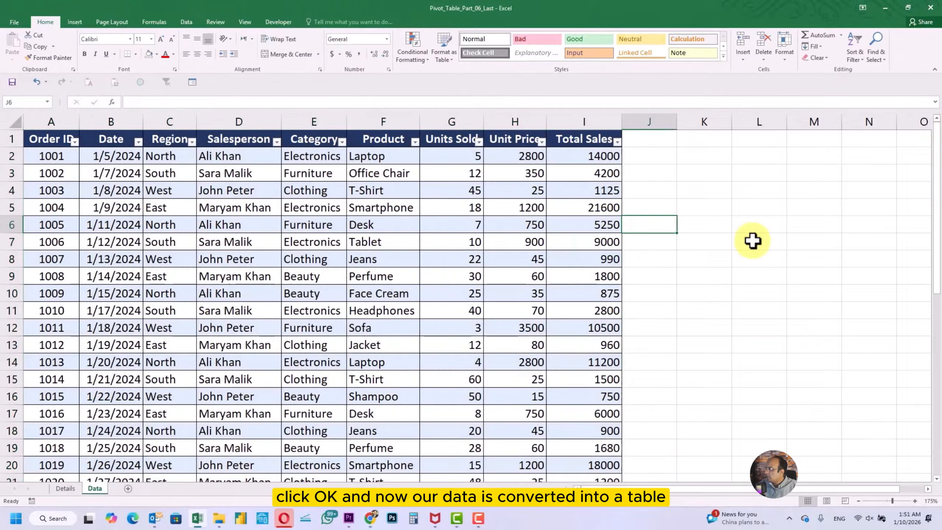
pyautogui.click(753, 241)
pyautogui.scroll(-6, 752, 240)
pyautogui.scroll(6, 752, 241)
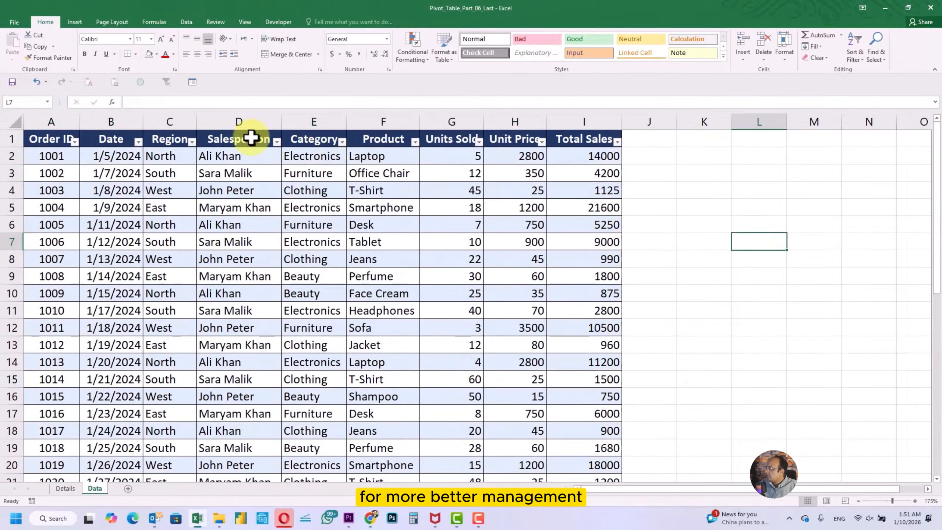
# - Rename the sales data table as MainTable
pyautogui.click(277, 141)
pyautogui.click(313, 145)
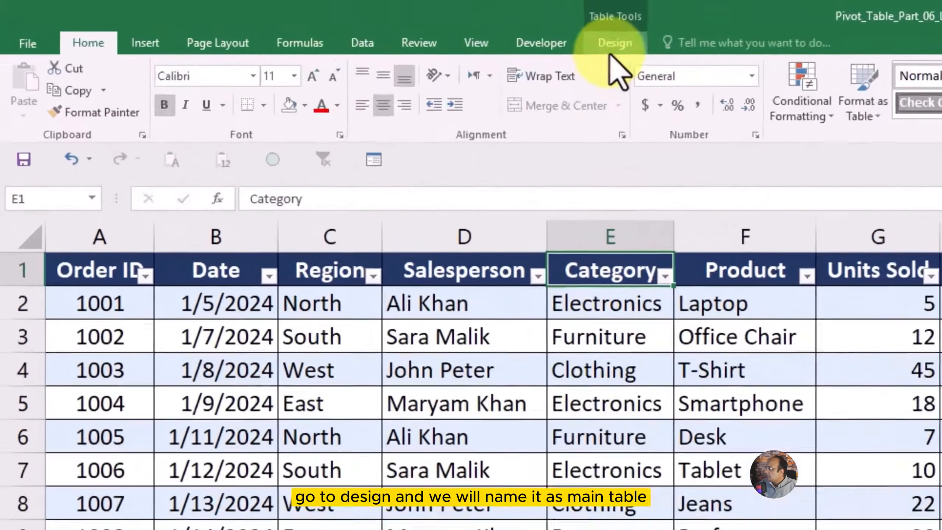
pyautogui.click(316, 22)
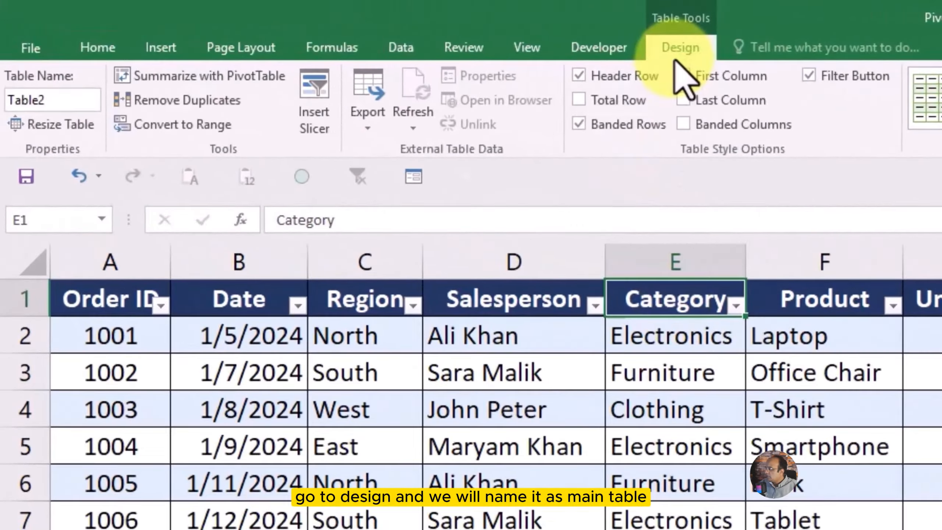
pyautogui.moveTo(61, 99); pyautogui.dragTo(8, 100)
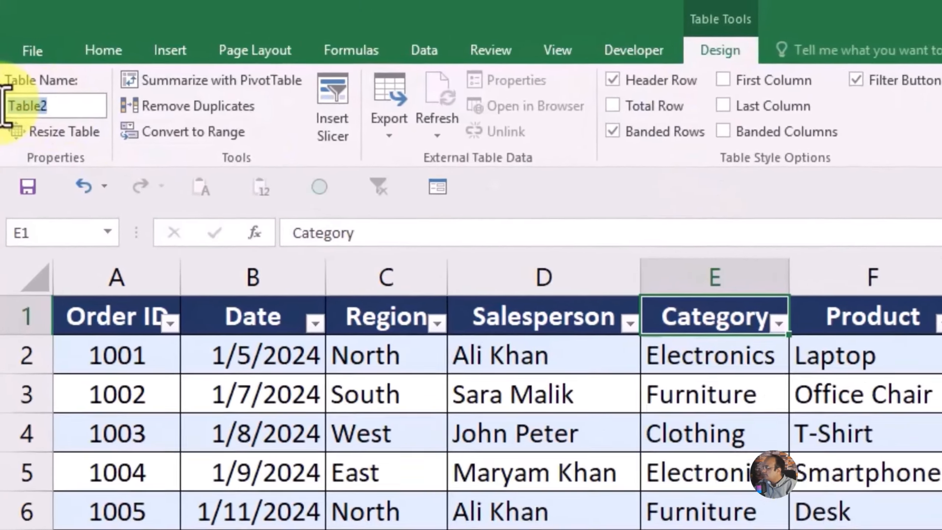
pyautogui.write('MainTable')
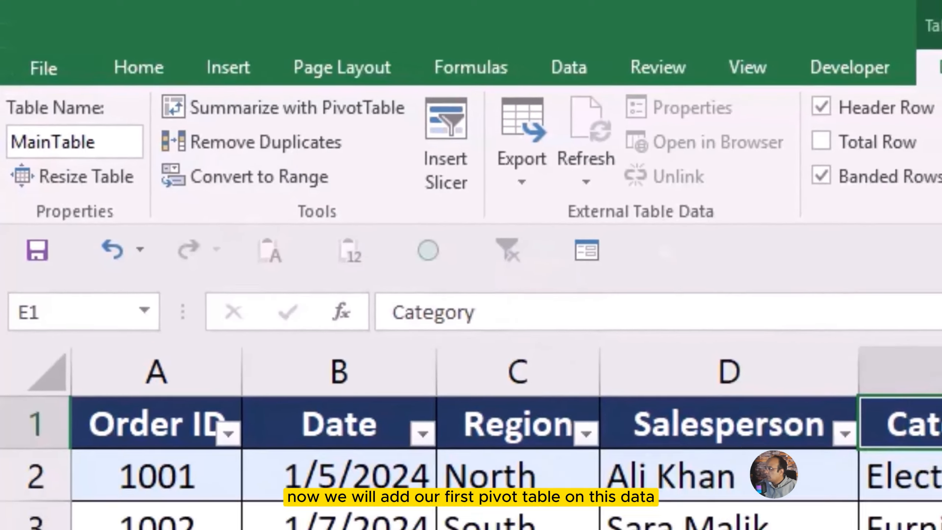
pyautogui.click(937, 277)
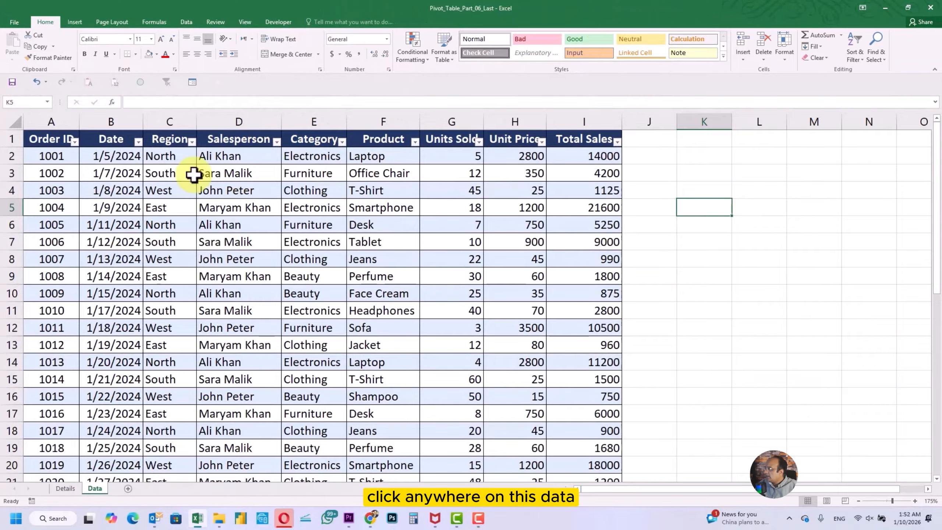
# - Create a PivotTable from the entire MainTable and place it on a new worksheet
pyautogui.click(44, 141)
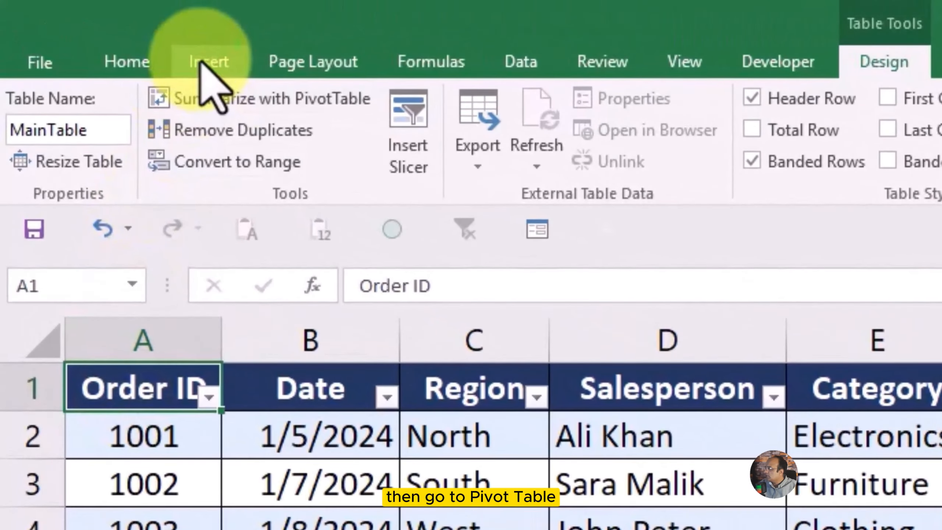
pyautogui.click(75, 22)
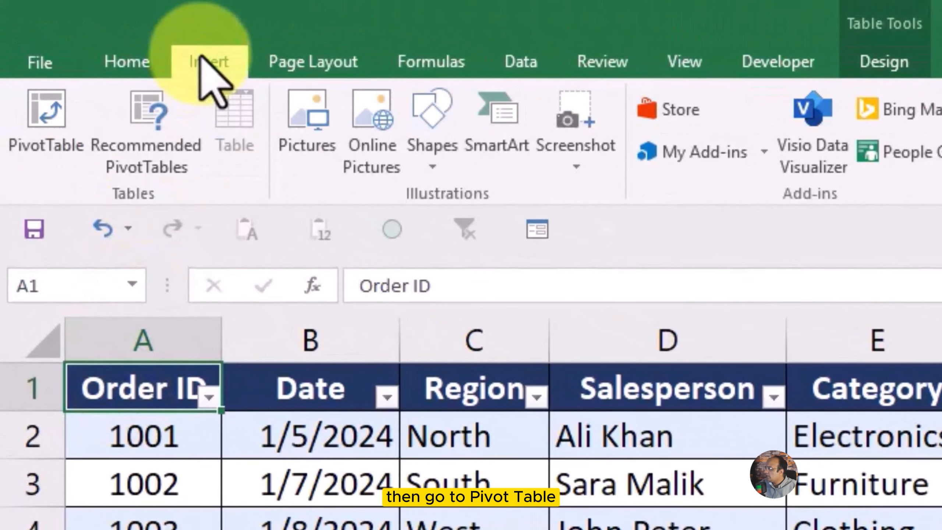
pyautogui.click(45, 149)
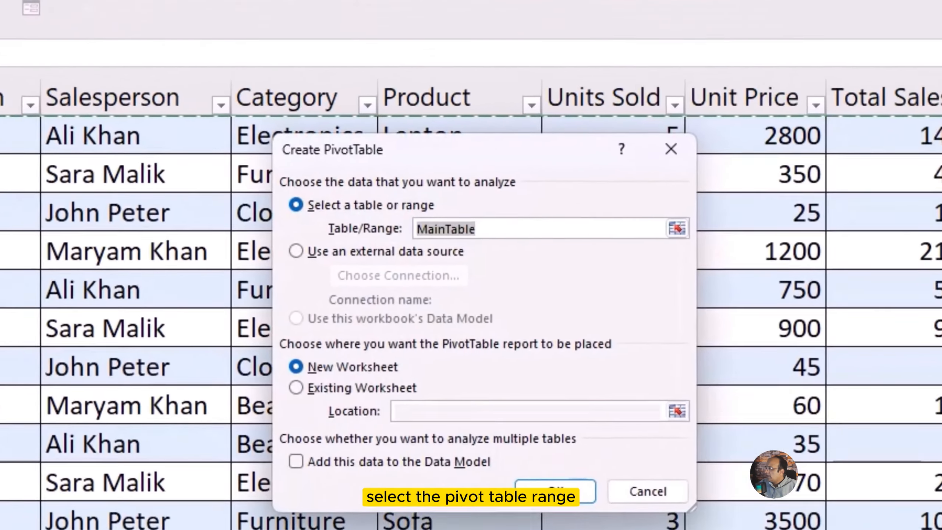
pyautogui.scroll(1, 386, 375)
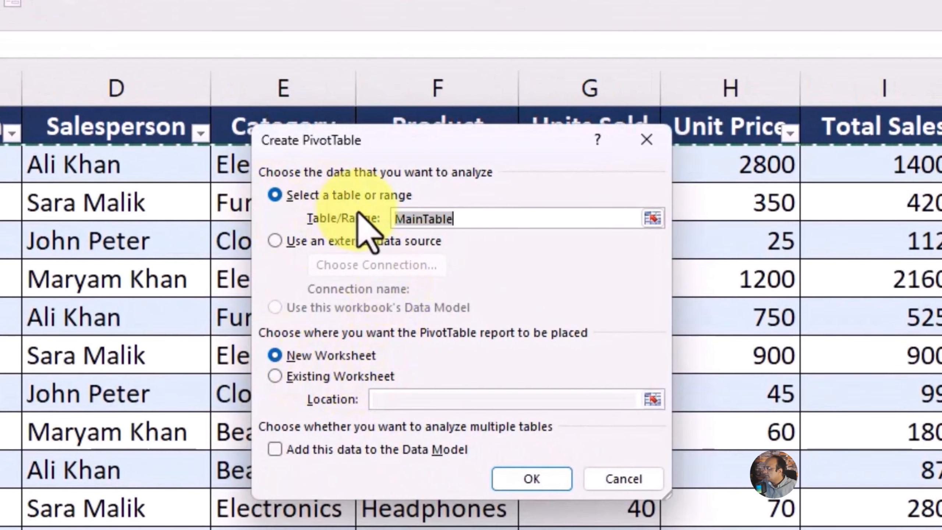
pyautogui.click(0, 126)
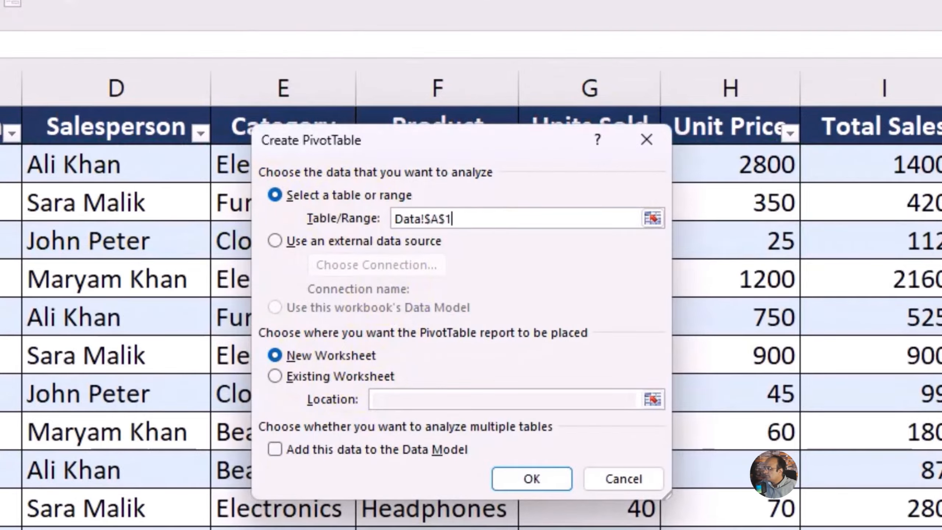
pyautogui.hotkey('ctrl', 'shift', 'Right')
pyautogui.hotkey('ctrl', 'shift', 'Down')
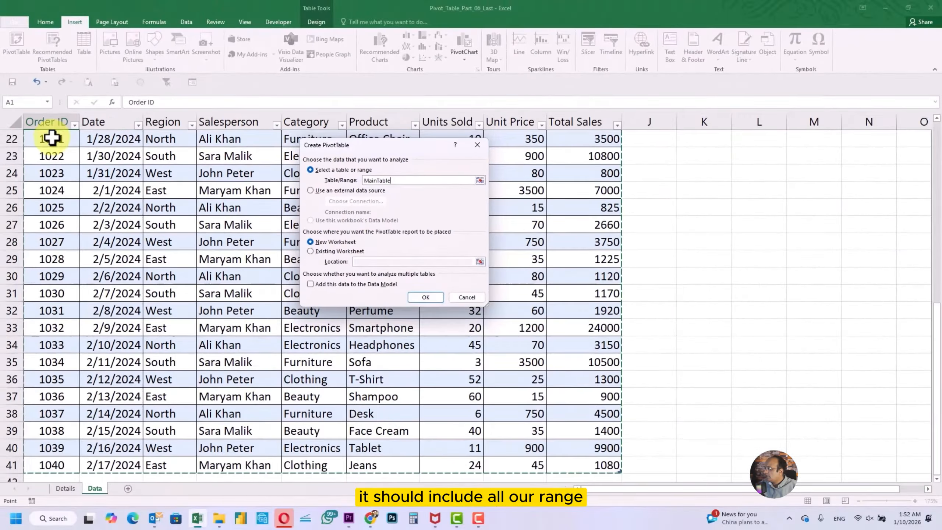
pyautogui.scroll(-3, 151, 249)
pyautogui.scroll(10, 151, 248)
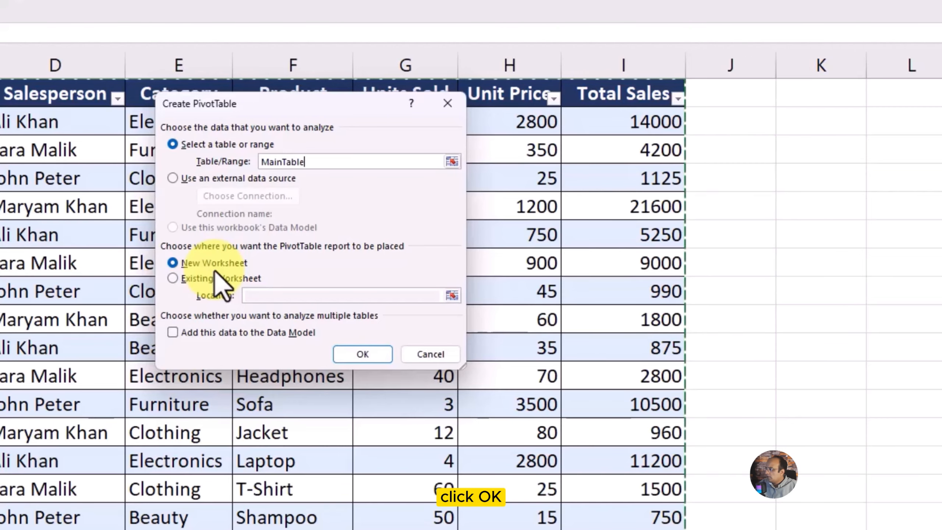
pyautogui.click(363, 357)
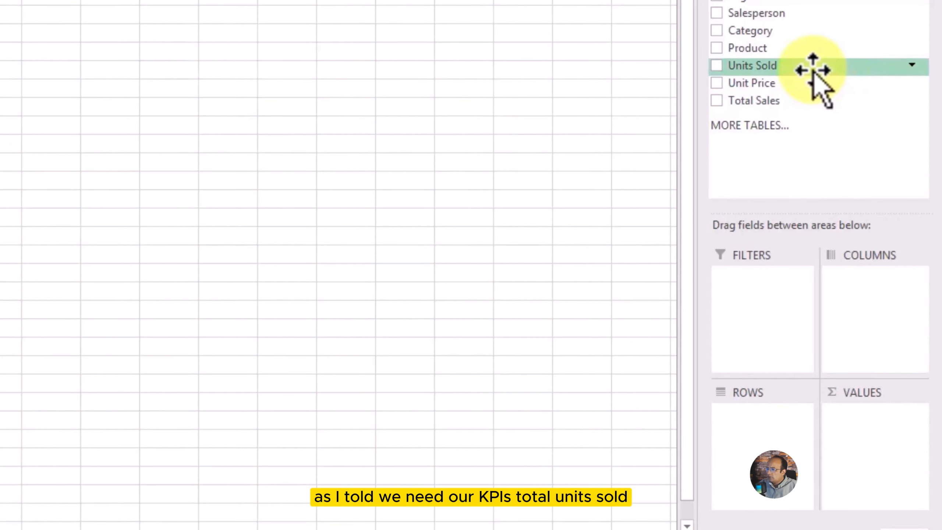
# - Add Order ID, Units Sold and Total Sales as pivot table values in that order, and Region as the row field
pyautogui.moveTo(813, 76); pyautogui.dragTo(867, 417)
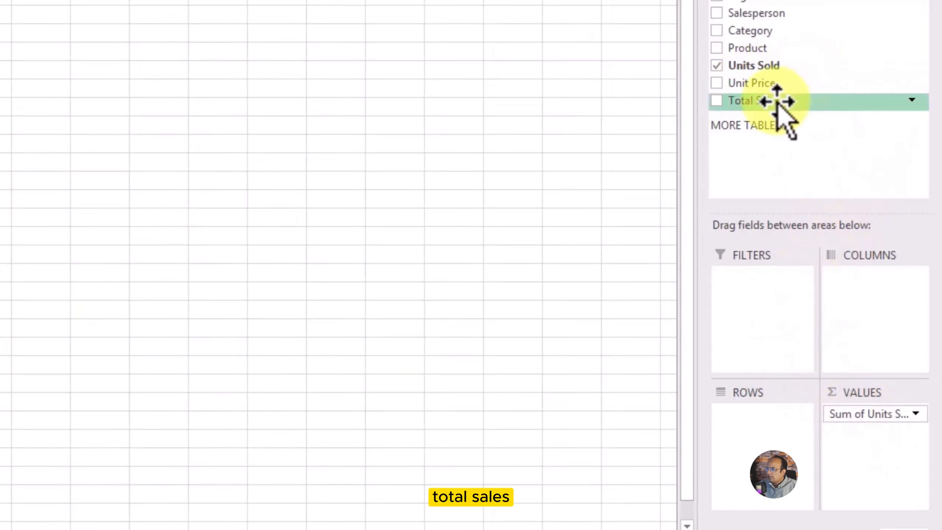
pyautogui.moveTo(778, 101); pyautogui.dragTo(890, 436)
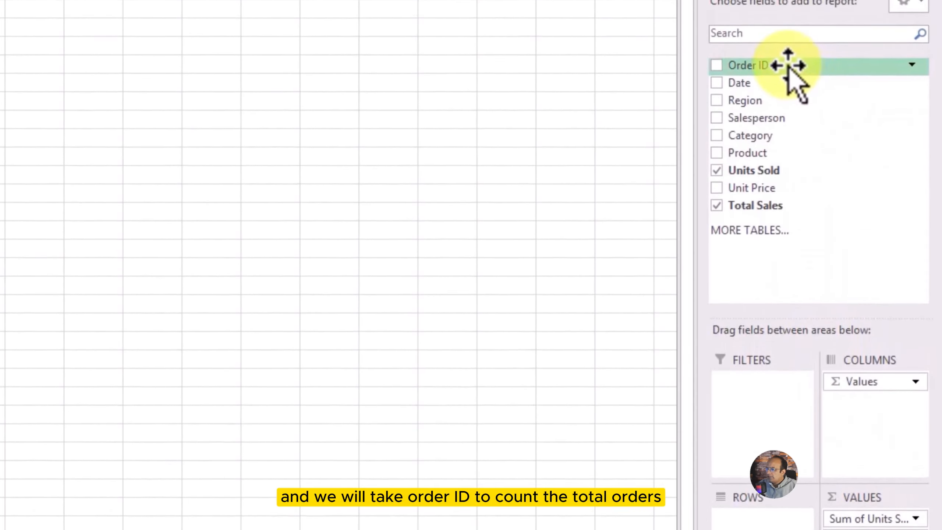
pyautogui.moveTo(786, 67); pyautogui.dragTo(872, 514)
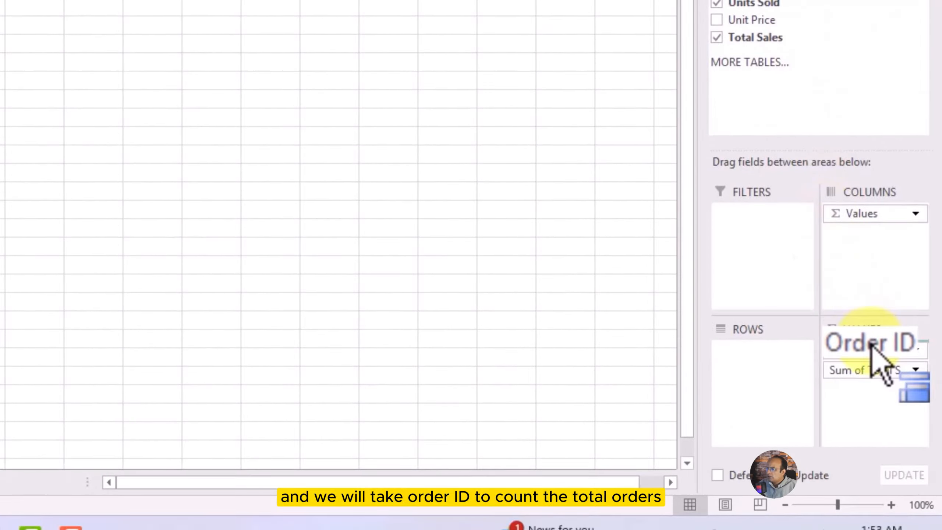
pyautogui.moveTo(870, 345); pyautogui.dragTo(879, 358)
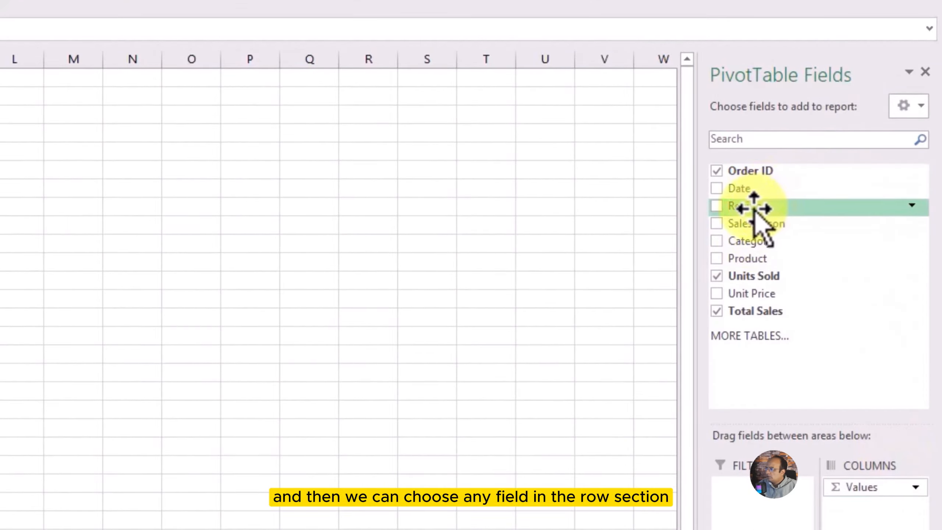
pyautogui.moveTo(755, 209); pyautogui.dragTo(761, 353)
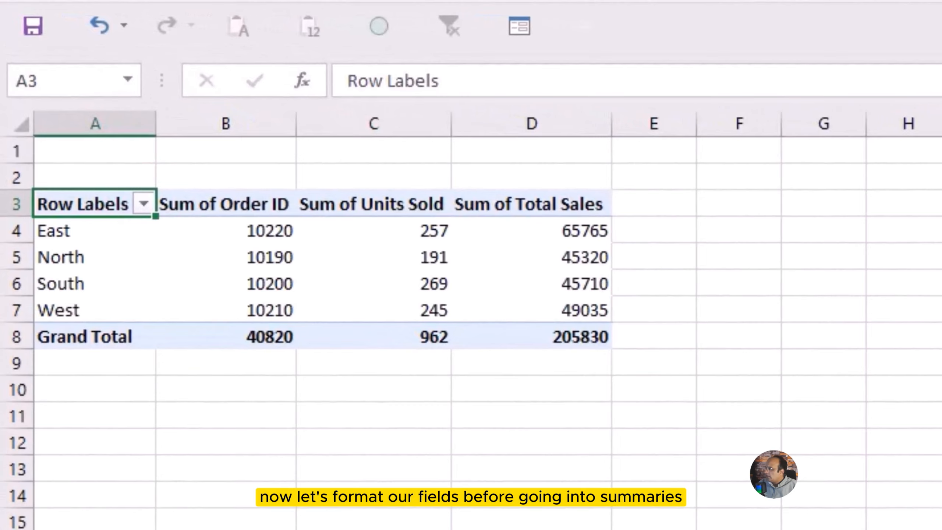
# - Open the value field settings for the pivot table's Order ID field and confirm General as its number format
pyautogui.scroll(3, 471, 319)
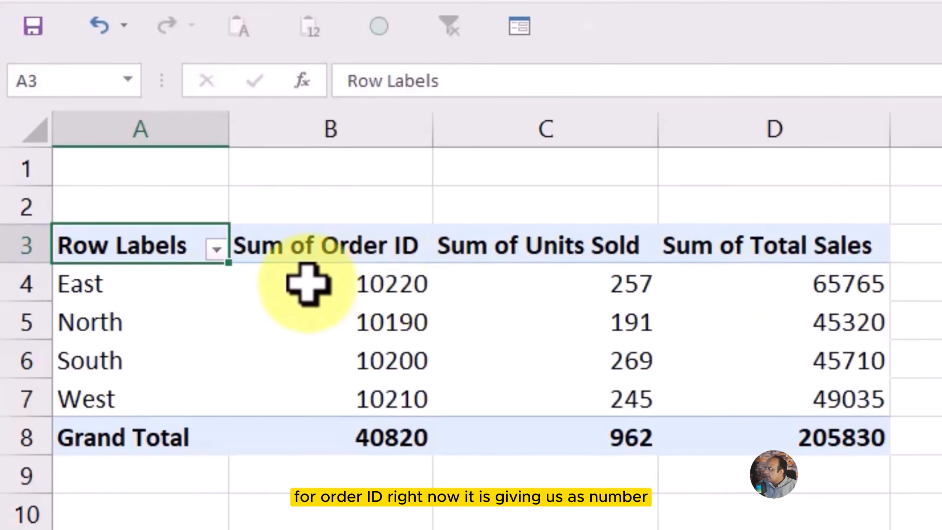
pyautogui.click(313, 286)
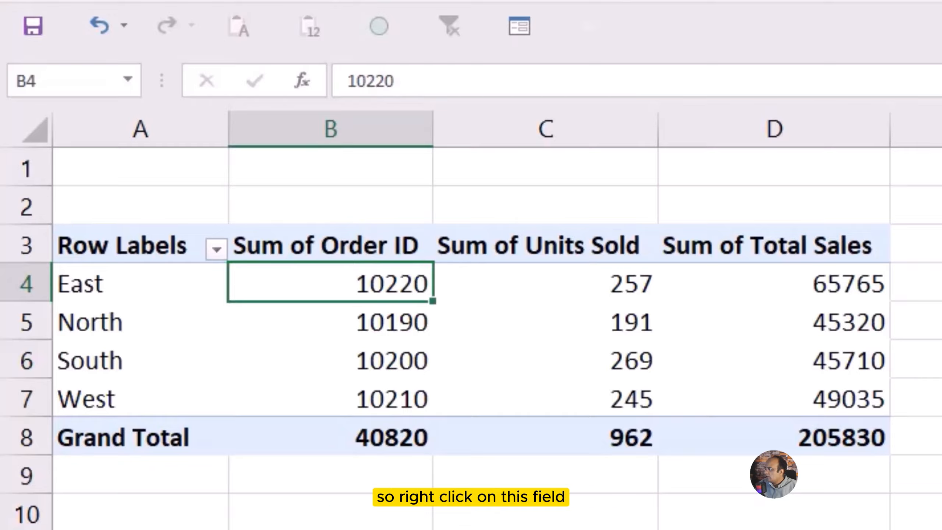
pyautogui.rightClick(396, 281)
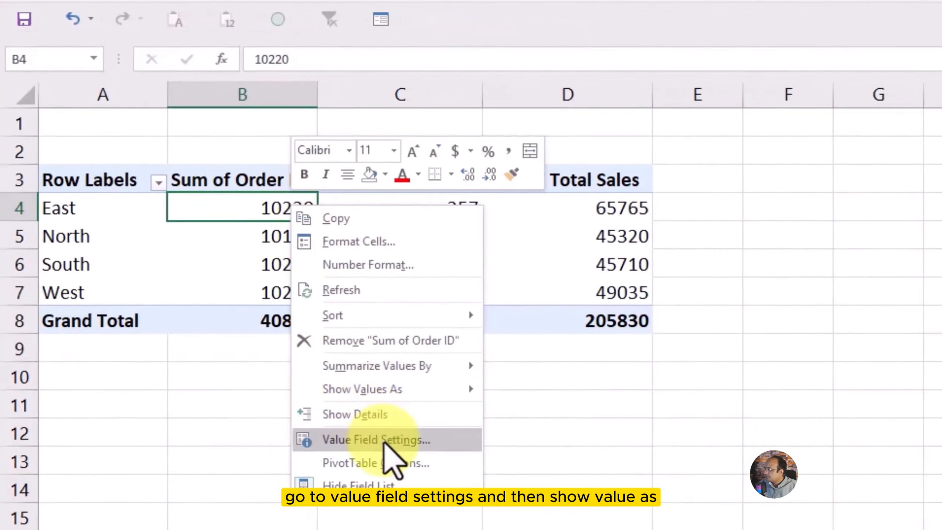
pyautogui.click(385, 440)
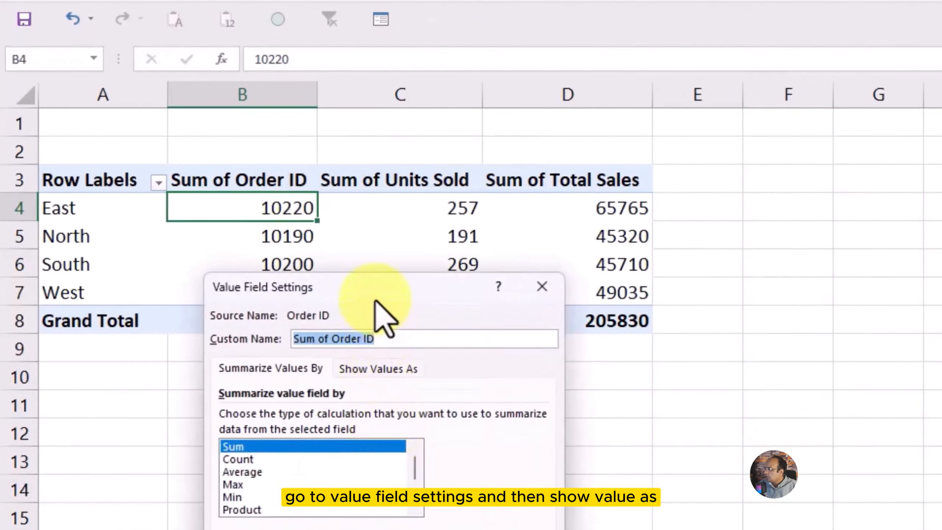
pyautogui.moveTo(374, 301); pyautogui.dragTo(694, 207)
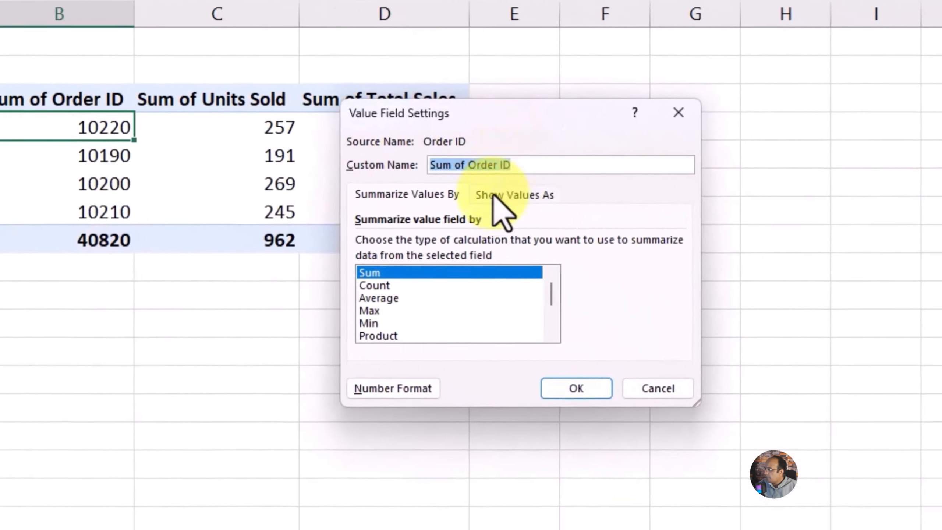
pyautogui.click(680, 276)
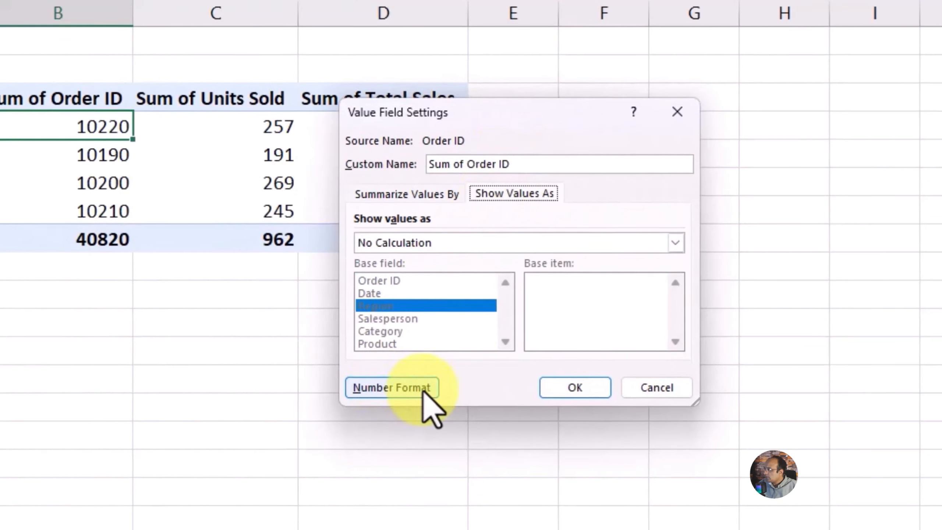
pyautogui.click(423, 389)
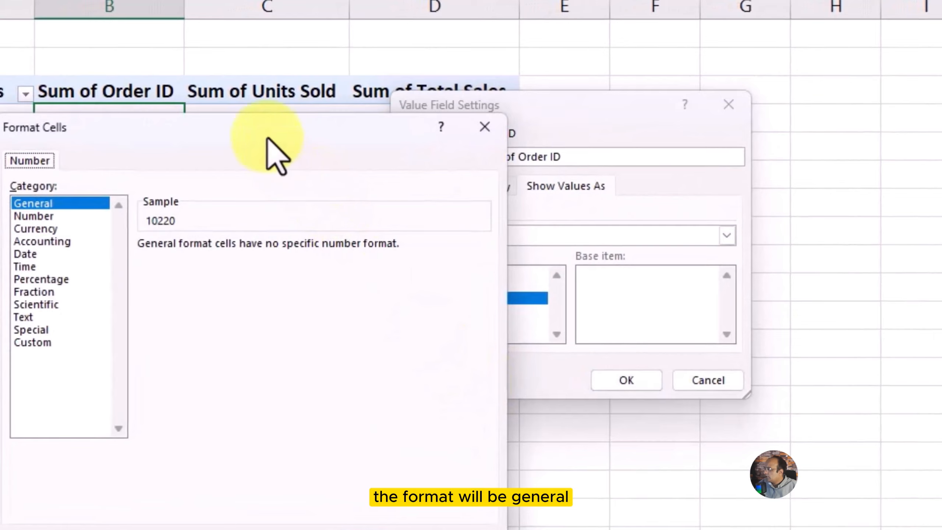
pyautogui.moveTo(264, 135); pyautogui.dragTo(512, 126)
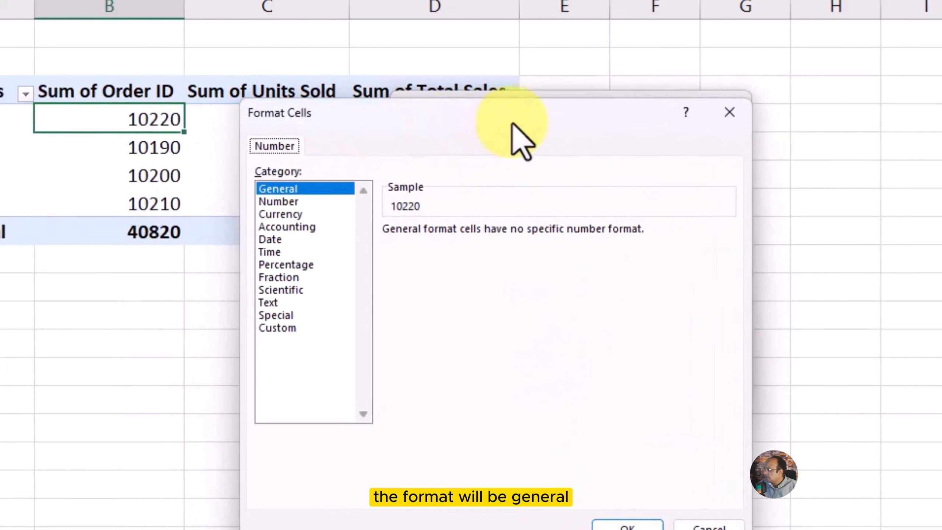
pyautogui.click(609, 526)
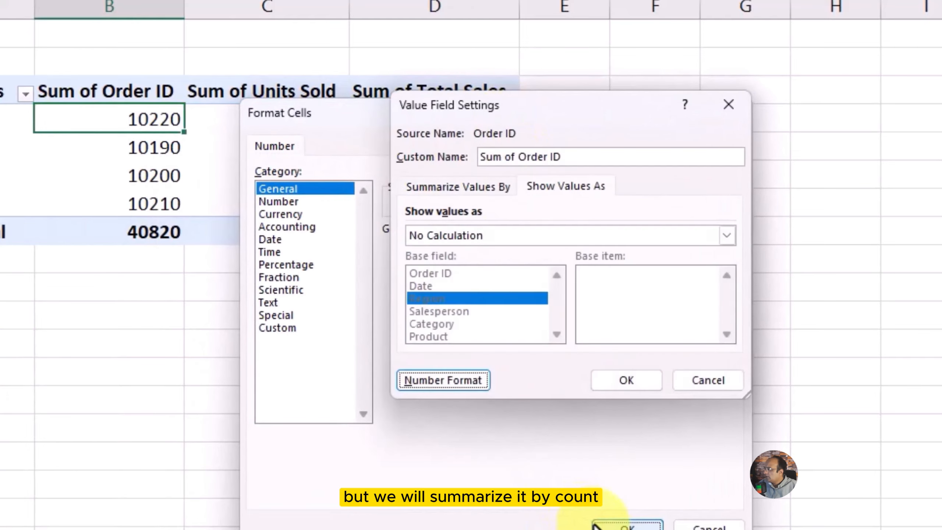
# - Summarize the pivot table's Order ID values by Count instead of Sum and apply the field settings
pyautogui.click(453, 185)
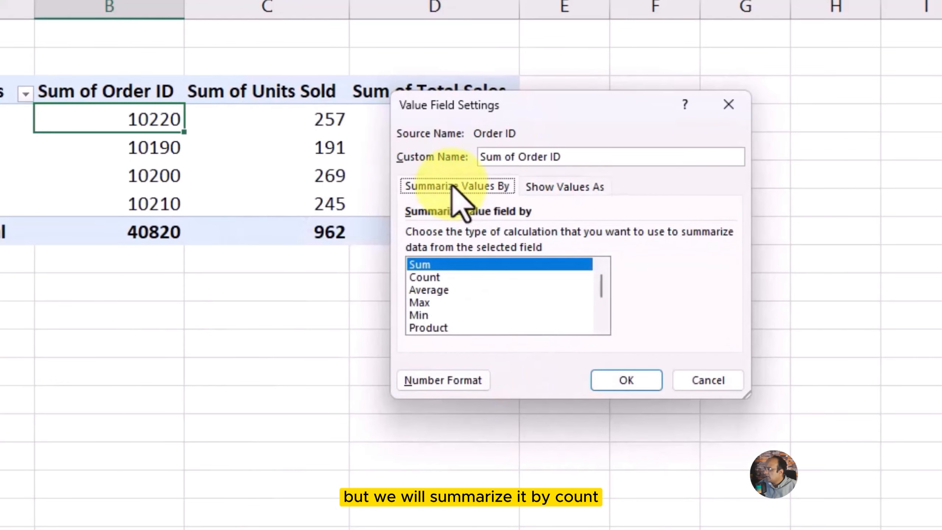
pyautogui.click(441, 277)
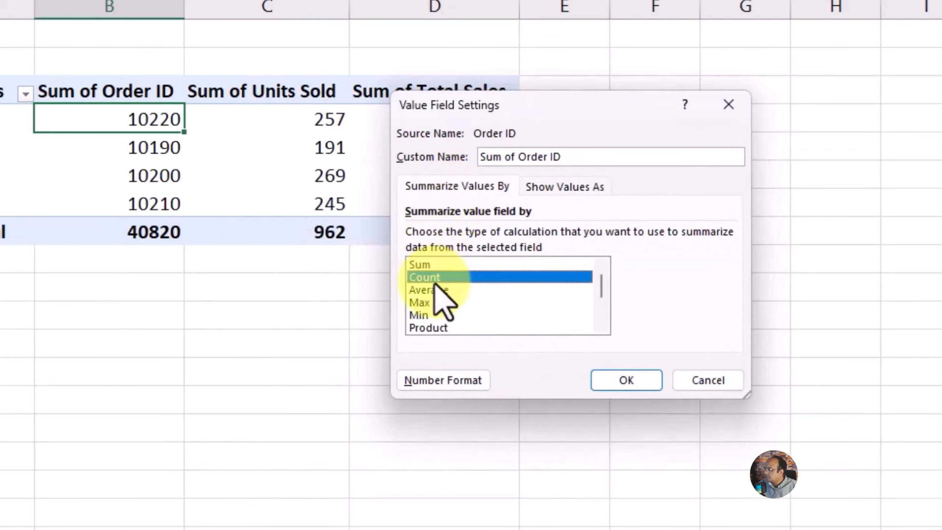
pyautogui.click(626, 380)
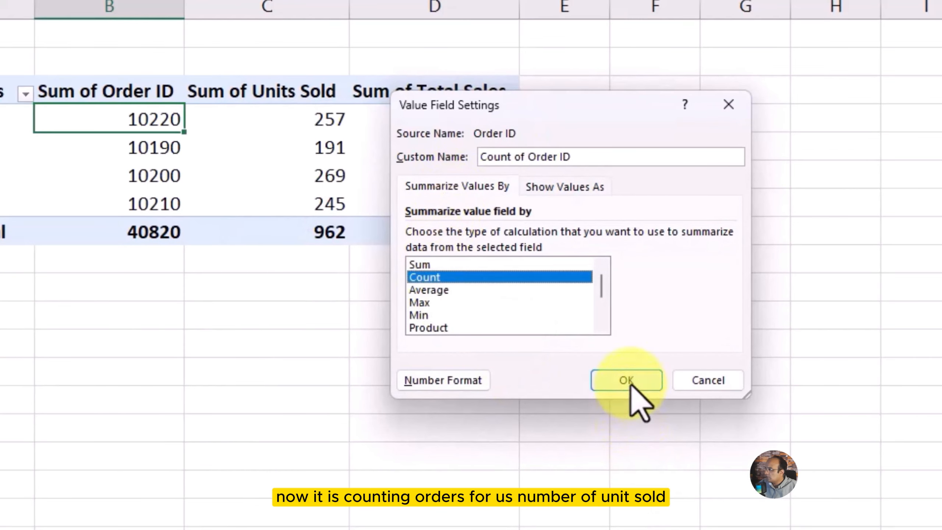
pyautogui.click(297, 319)
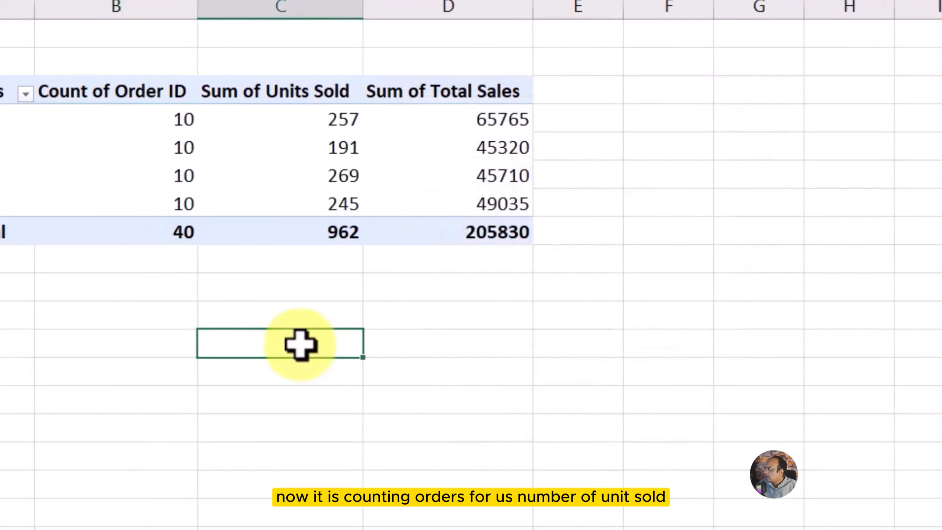
pyautogui.click(300, 116)
pyautogui.click(280, 382)
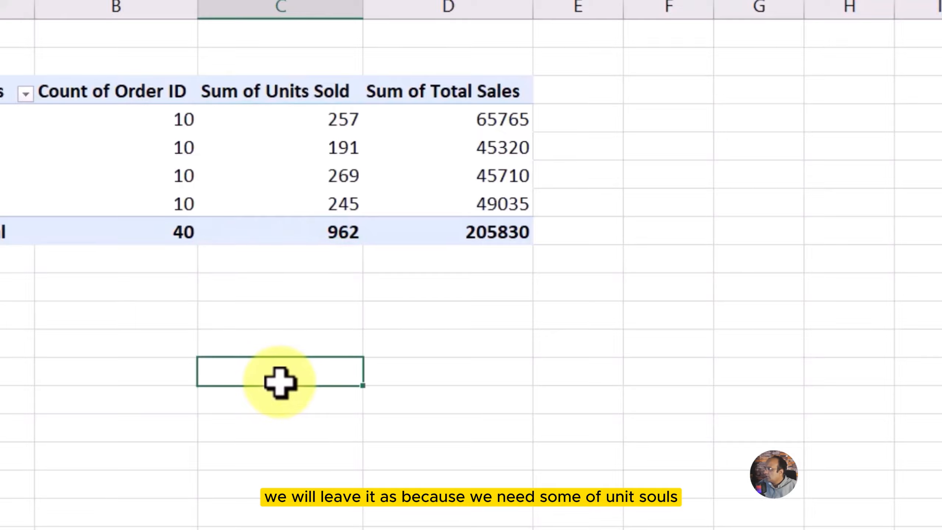
pyautogui.click(324, 124)
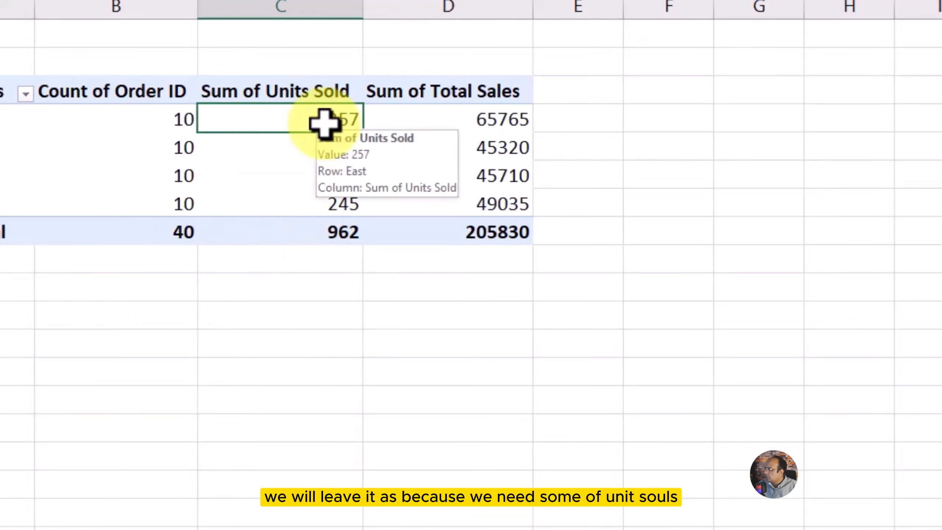
pyautogui.click(285, 253)
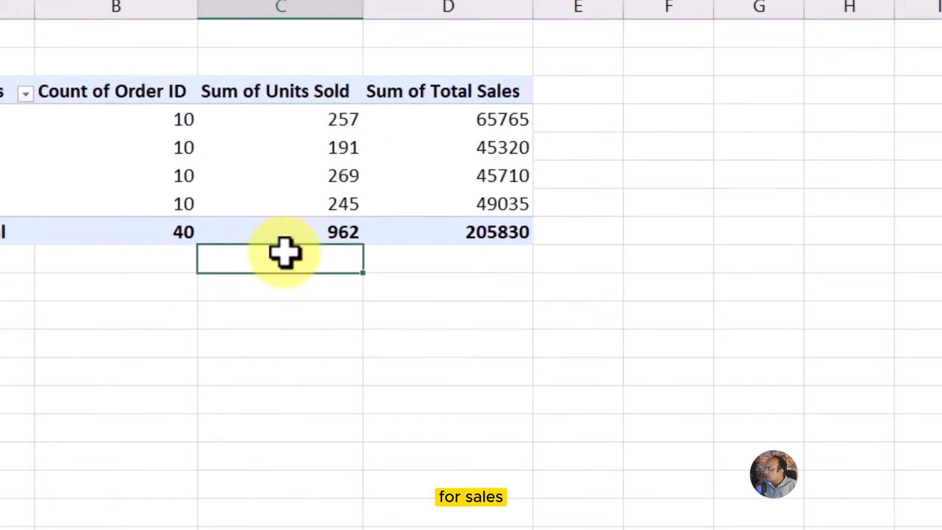
# - Format the pivot table's Total Sales value field as Currency with the $ symbol and 0 decimal places
pyautogui.click(496, 122)
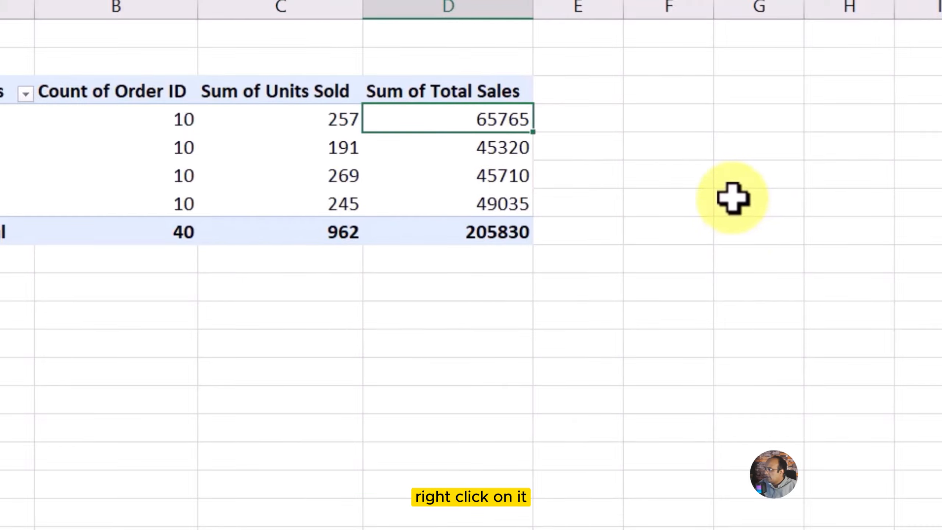
pyautogui.rightClick(491, 119)
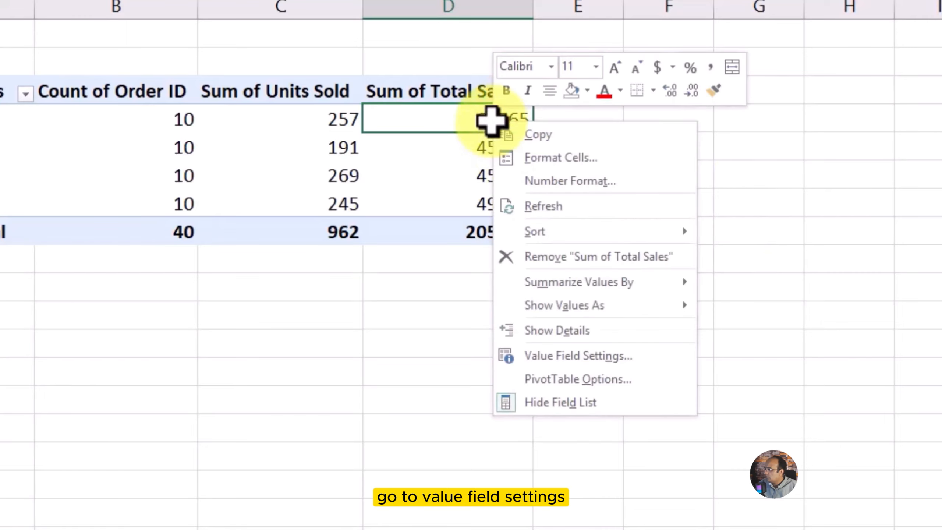
pyautogui.click(590, 356)
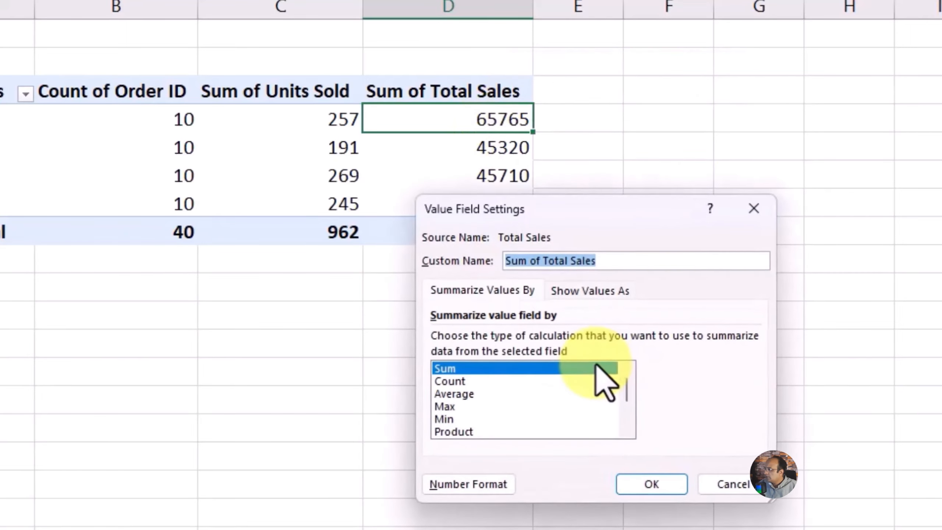
pyautogui.moveTo(603, 207); pyautogui.dragTo(657, 180)
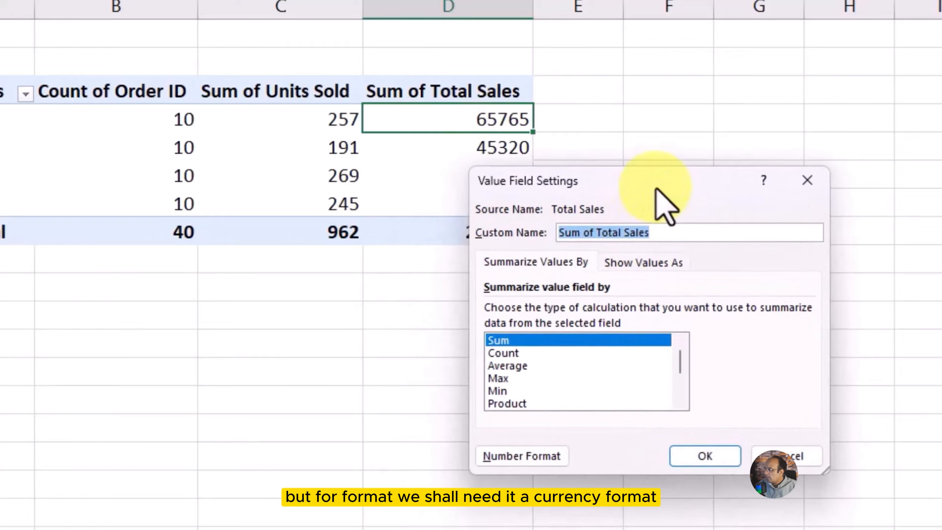
pyautogui.click(647, 260)
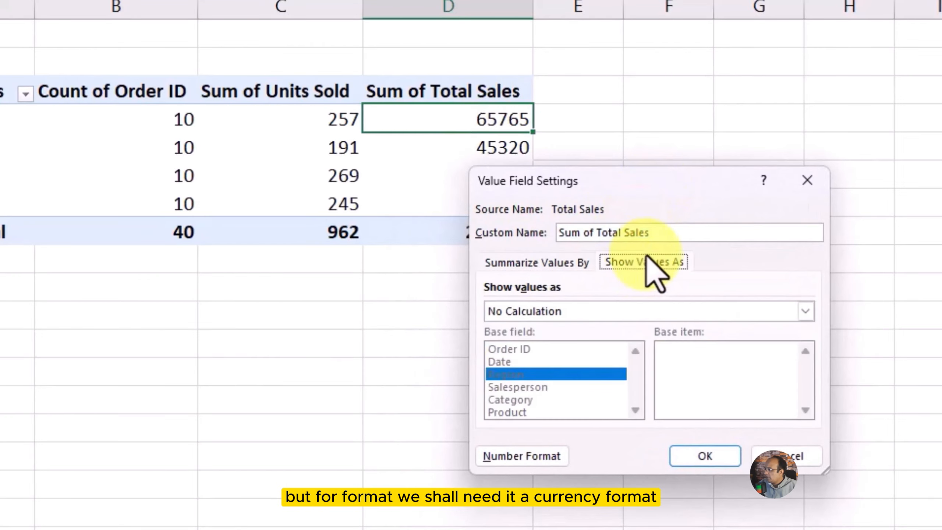
pyautogui.click(549, 460)
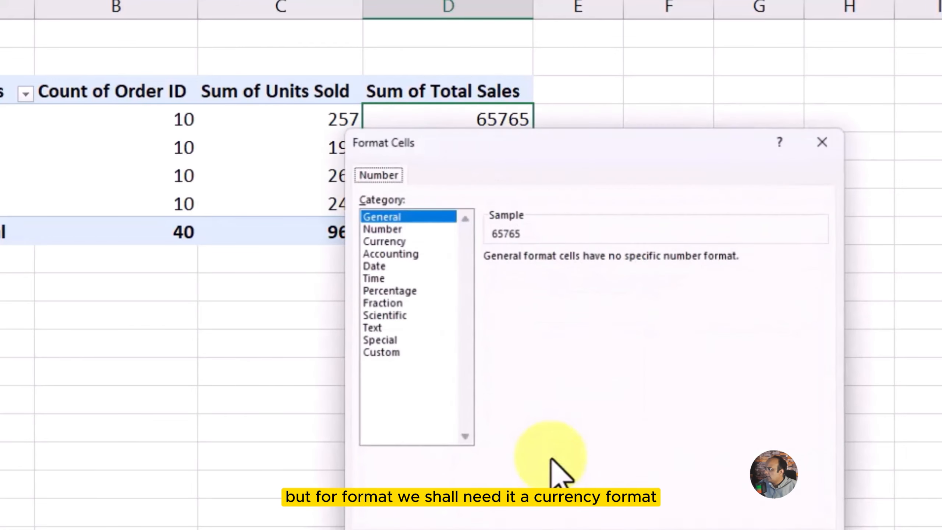
pyautogui.click(395, 240)
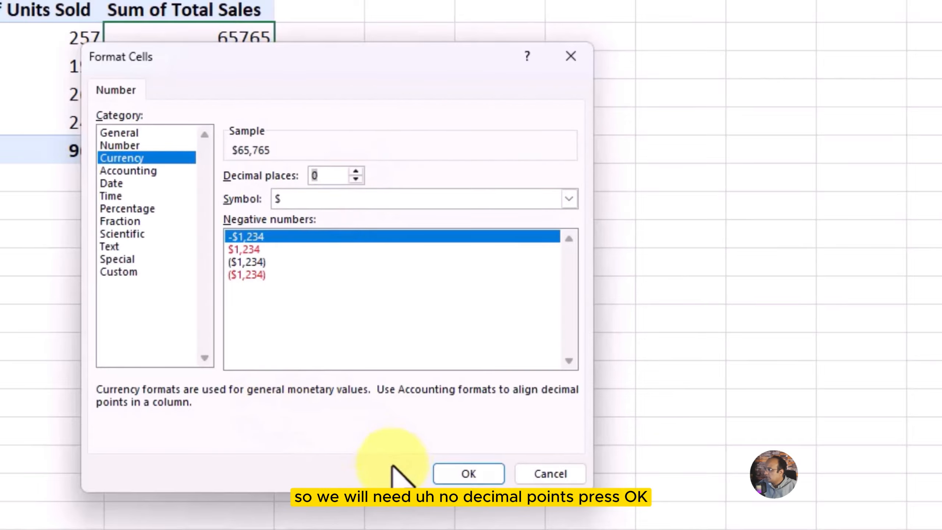
pyautogui.click(468, 474)
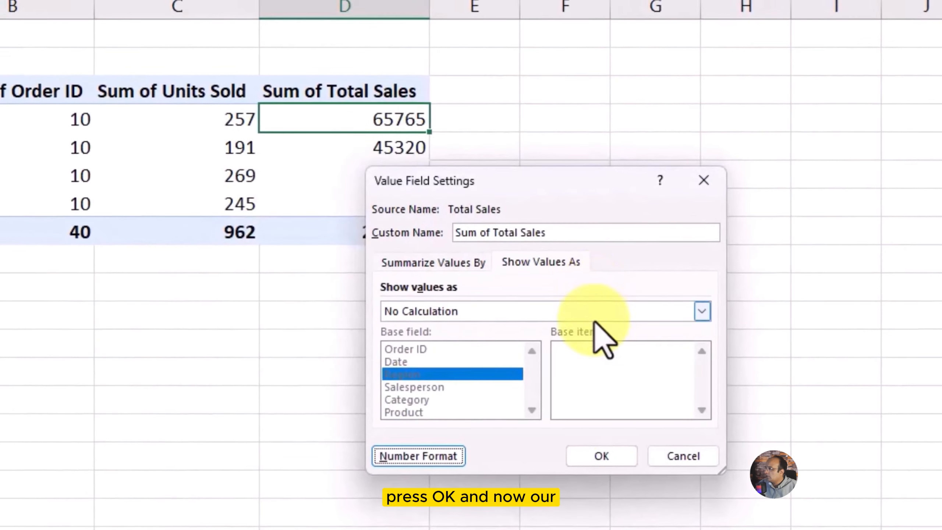
pyautogui.click(578, 454)
pyautogui.click(723, 170)
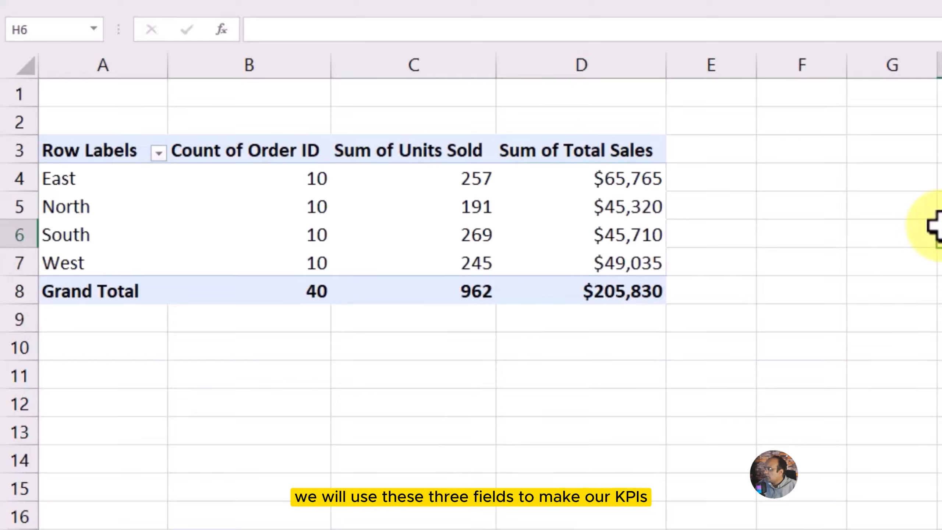
pyautogui.click(641, 152)
pyautogui.click(431, 160)
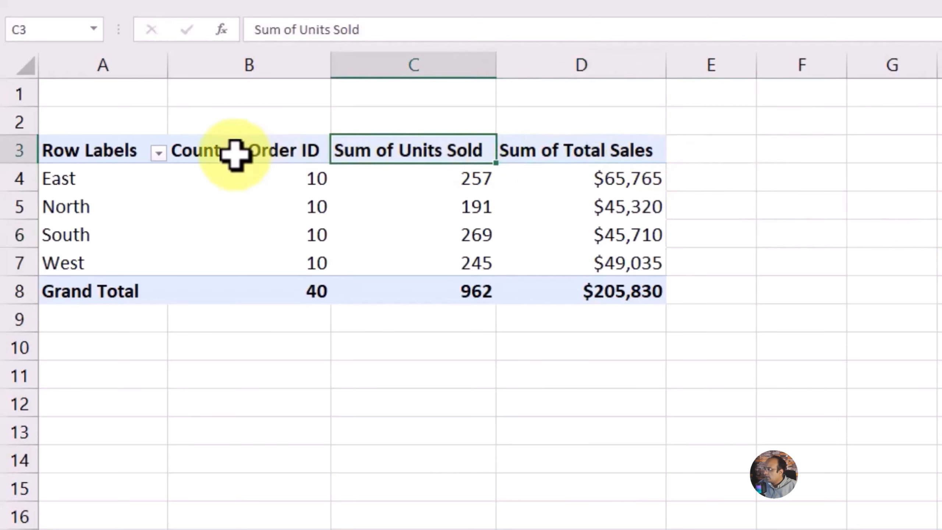
pyautogui.click(234, 154)
pyautogui.click(939, 347)
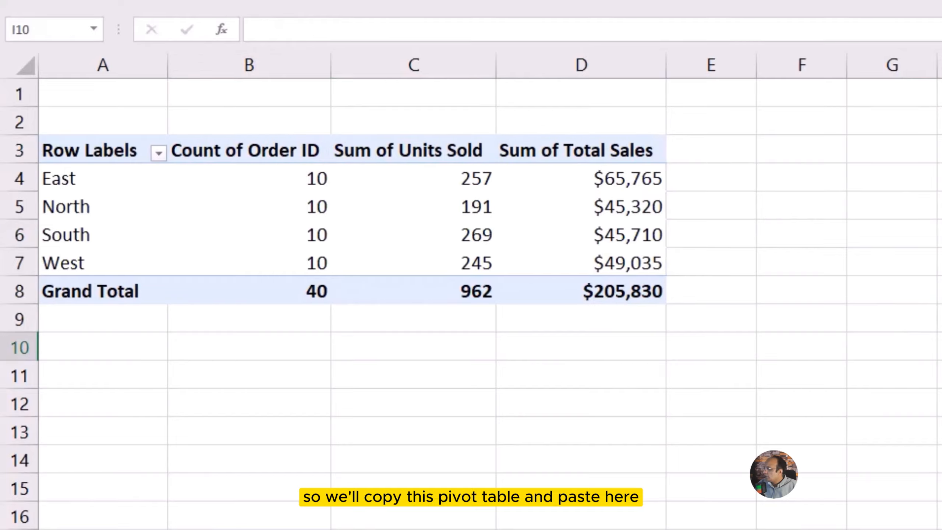
# - Copy the whole pivot table in A3:D8 and paste it at cell F3 on the same sheet
pyautogui.moveTo(59, 151); pyautogui.dragTo(566, 286)
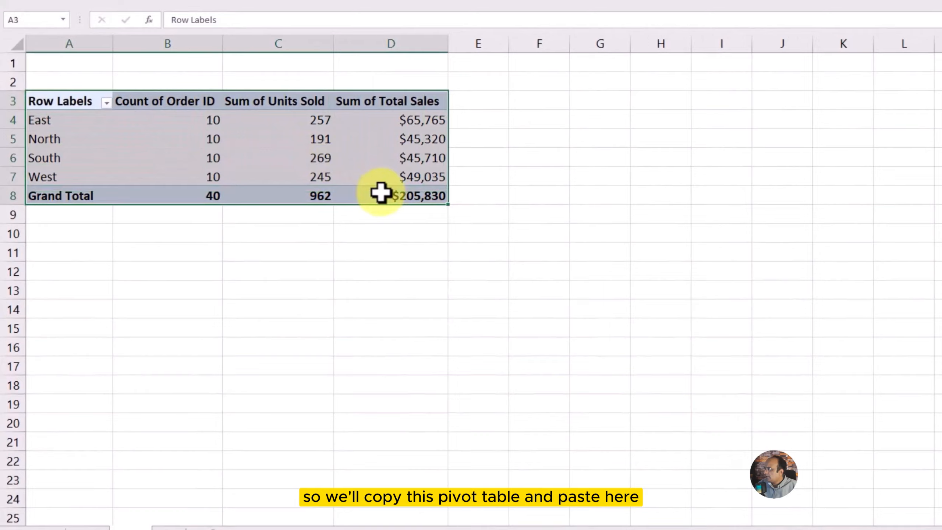
pyautogui.hotkey('ctrl', 'c')
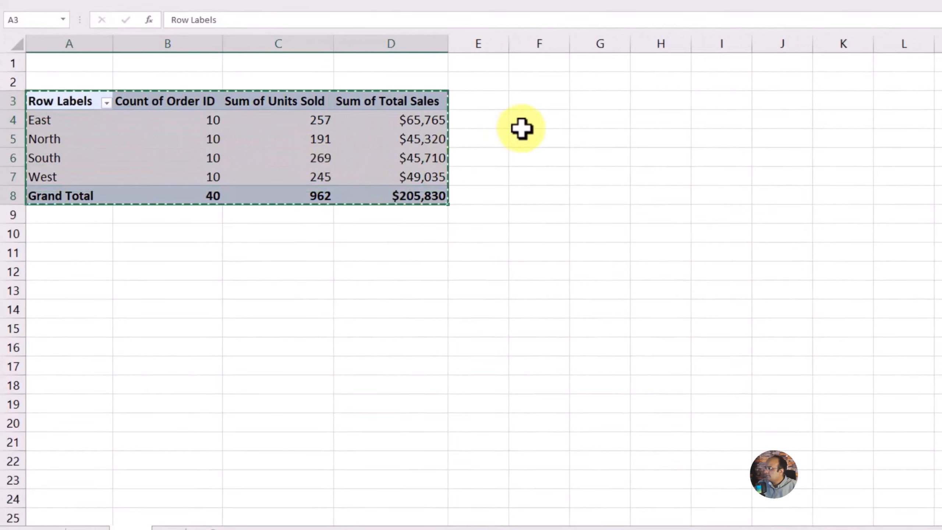
pyautogui.click(538, 101)
pyautogui.hotkey('ctrl', 'v')
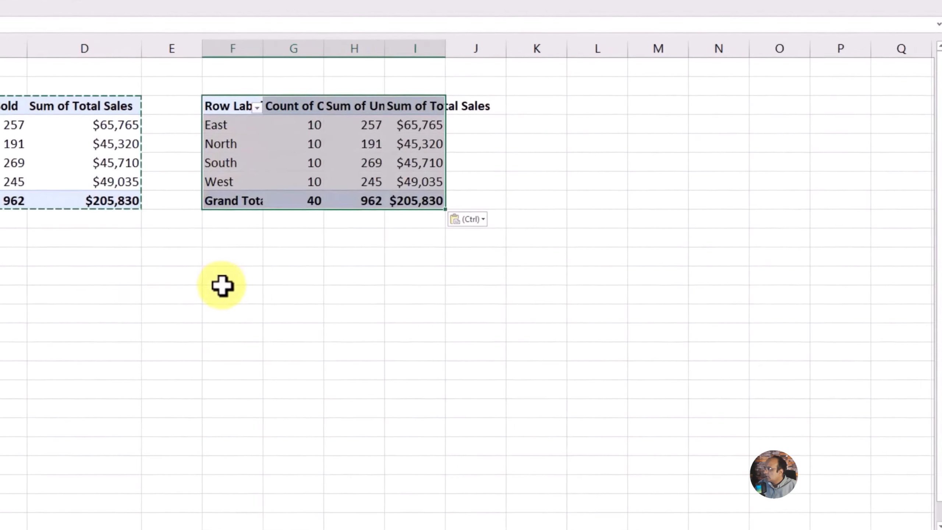
pyautogui.click(223, 286)
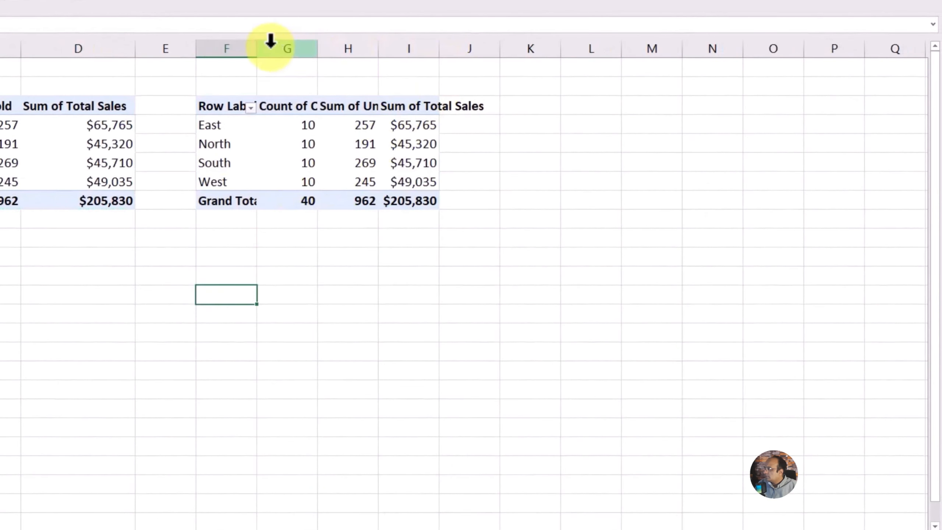
# - Narrow column E, and remove Order ID and Units Sold from the values of the copied pivot table at F3
pyautogui.click(199, 105)
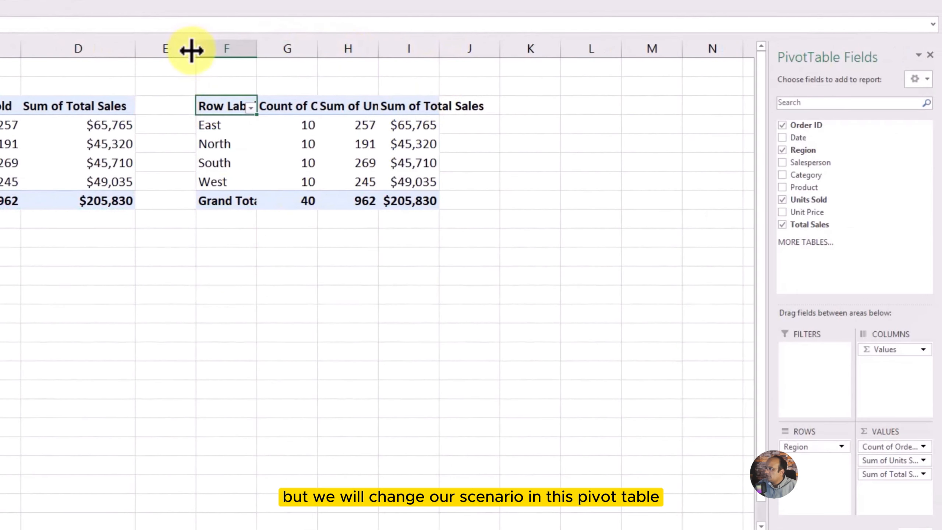
pyautogui.moveTo(196, 49); pyautogui.dragTo(173, 48)
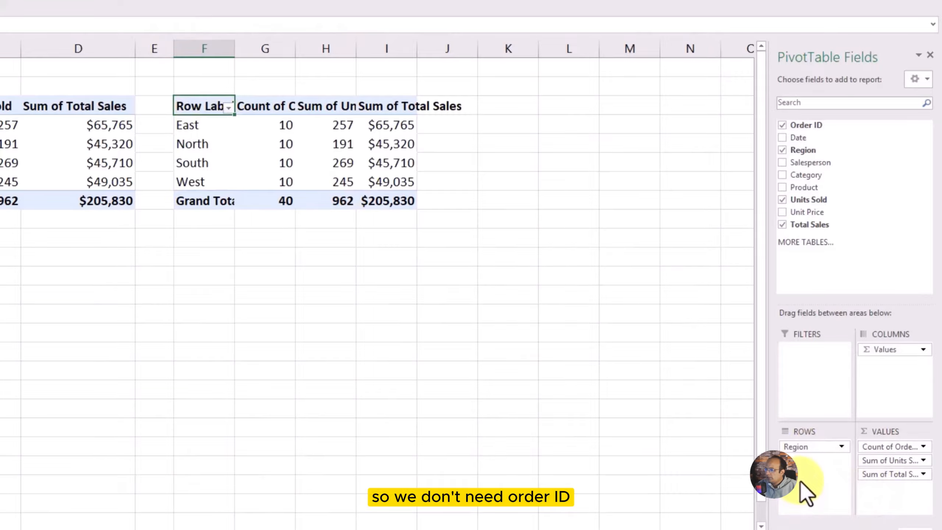
pyautogui.moveTo(888, 447); pyautogui.dragTo(662, 439)
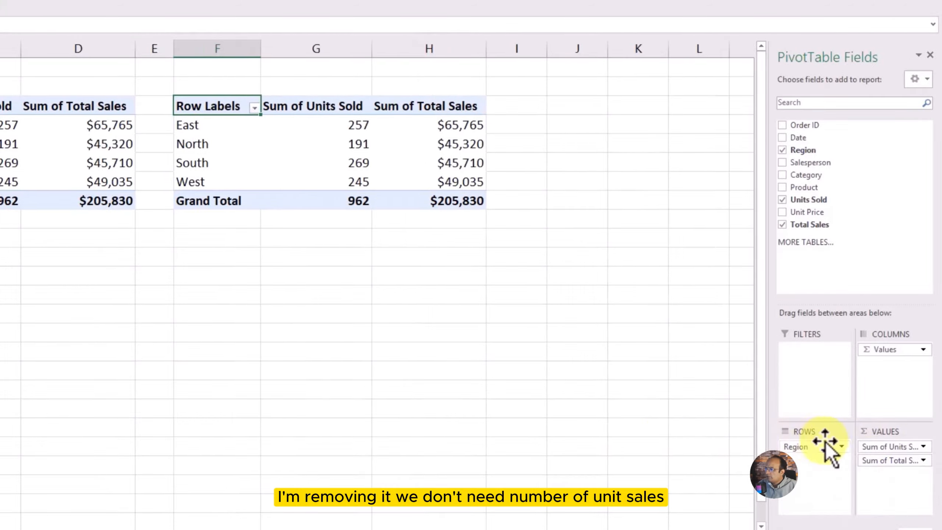
pyautogui.moveTo(902, 450); pyautogui.dragTo(483, 399)
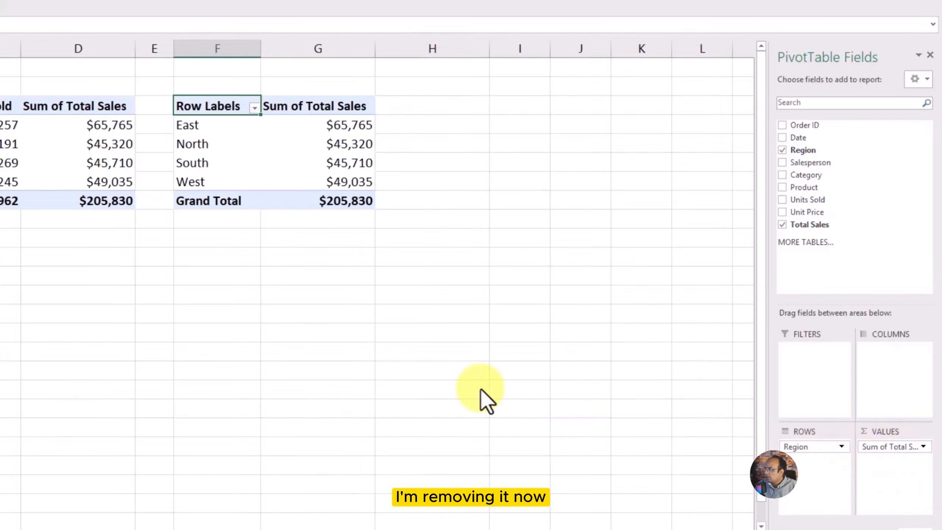
# - Widen column G slightly, and copy the region sales pivot table in F3:G8 to cell I3
pyautogui.click(508, 234)
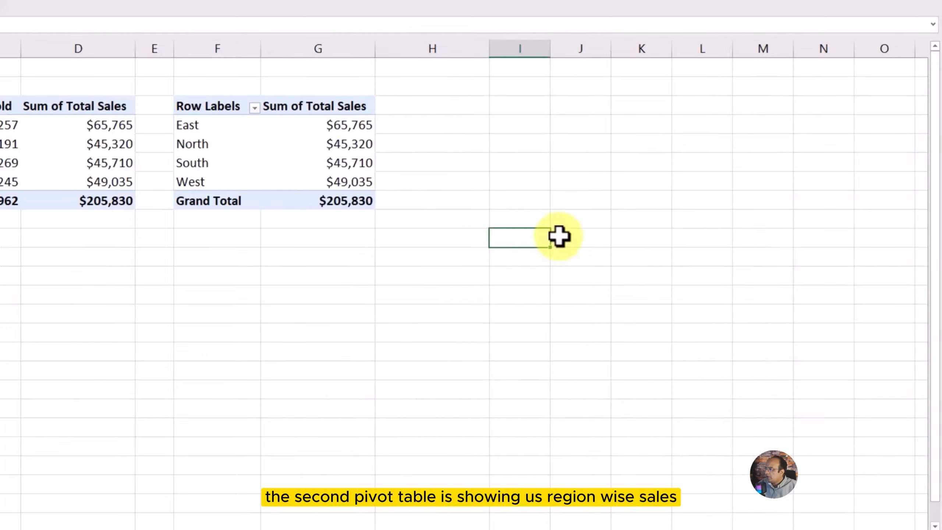
pyautogui.moveTo(375, 46); pyautogui.dragTo(382, 46)
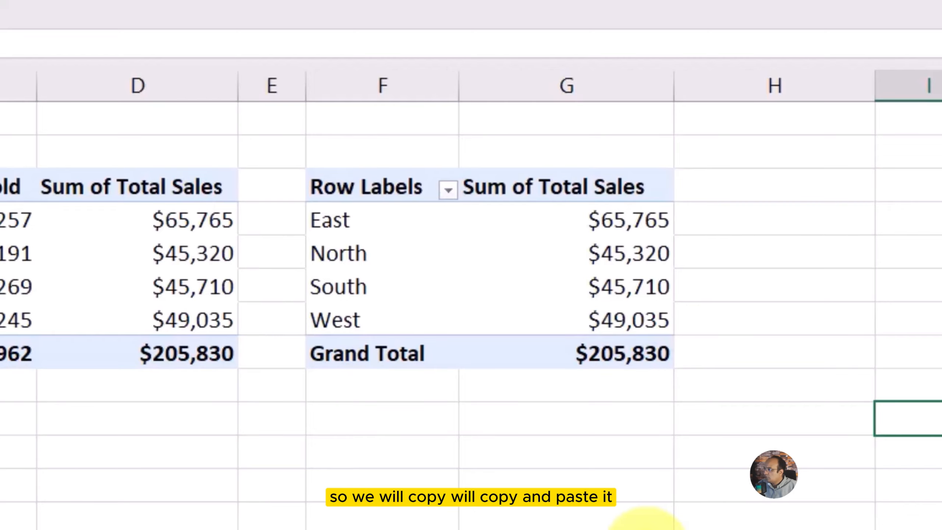
pyautogui.moveTo(359, 193); pyautogui.dragTo(595, 352)
pyautogui.hotkey('ctrl', 'c')
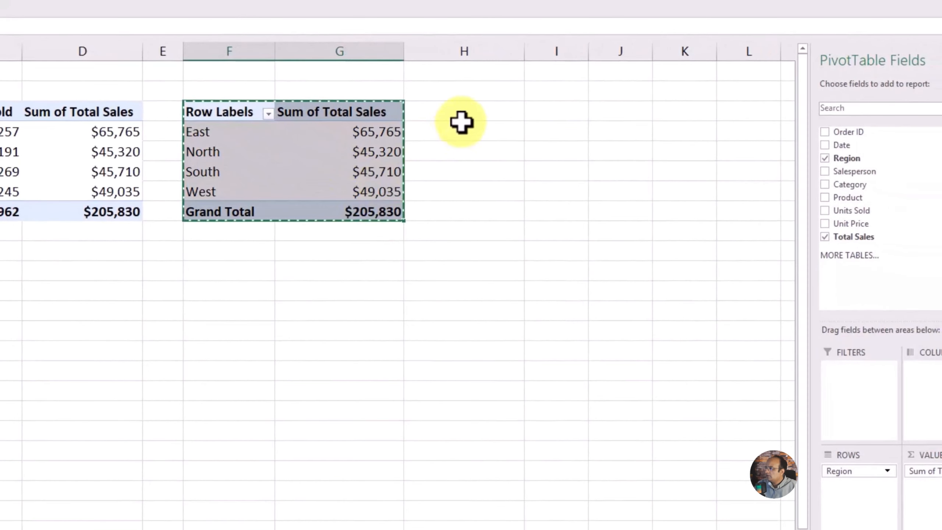
pyautogui.click(530, 110)
pyautogui.hotkey('ctrl', 'v')
pyautogui.click(448, 275)
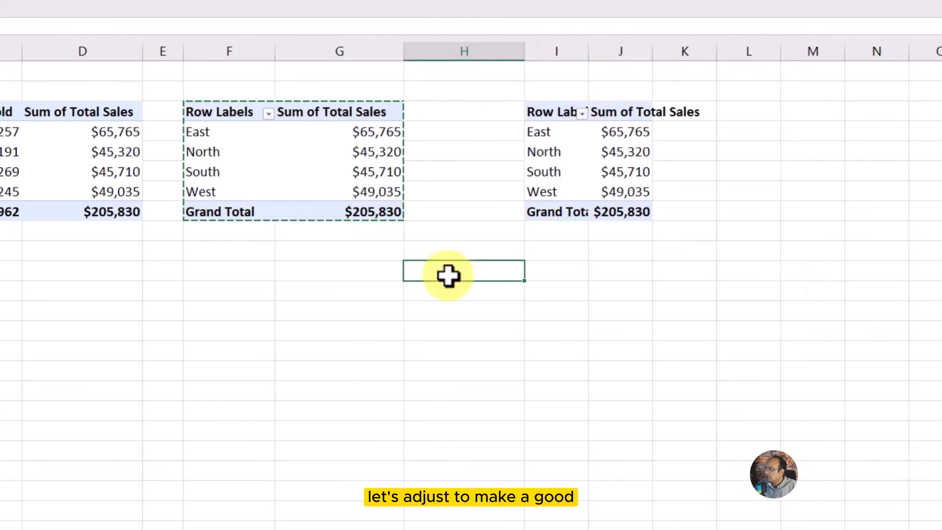
# - Narrow column H as a spacer and widen columns I and J to fit the copied pivot table's headings
pyautogui.press('Escape')
pyautogui.moveTo(516, 53); pyautogui.dragTo(439, 48)
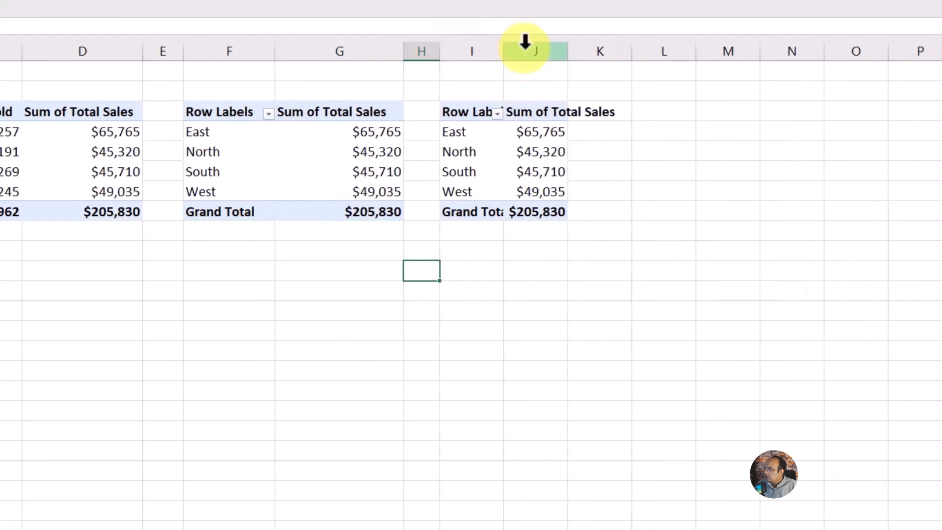
pyautogui.moveTo(567, 46); pyautogui.dragTo(658, 52)
pyautogui.doubleClick(506, 51)
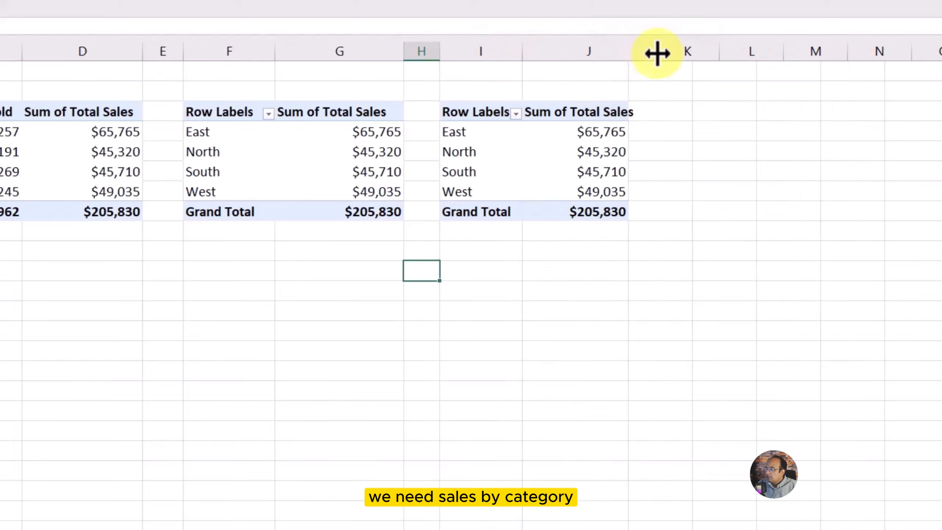
# - Replace Region with Category in the rows of the pivot table at I3
pyautogui.click(460, 118)
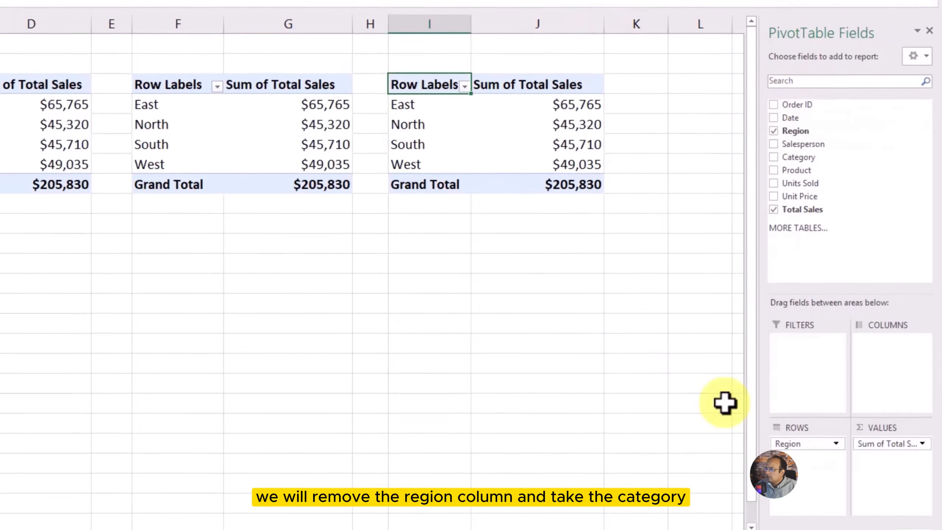
pyautogui.moveTo(786, 479); pyautogui.dragTo(605, 373)
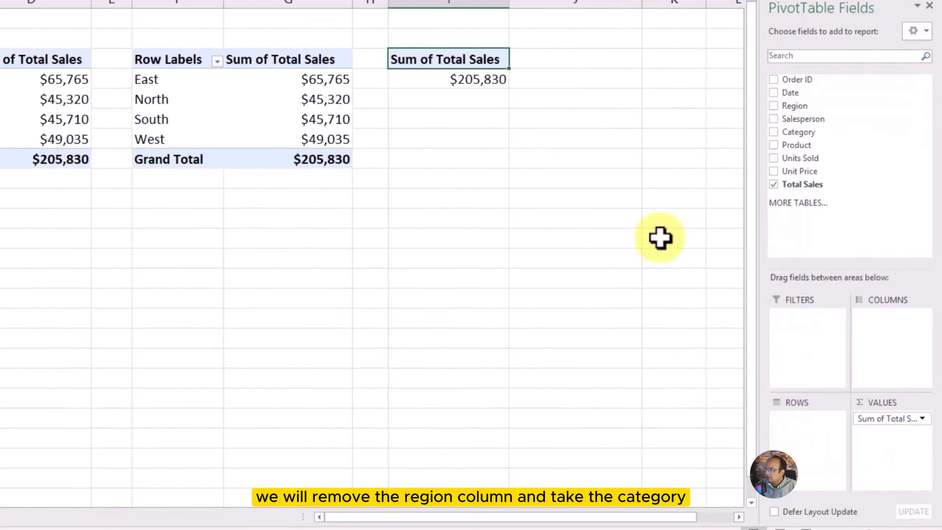
pyautogui.moveTo(778, 134); pyautogui.dragTo(798, 416)
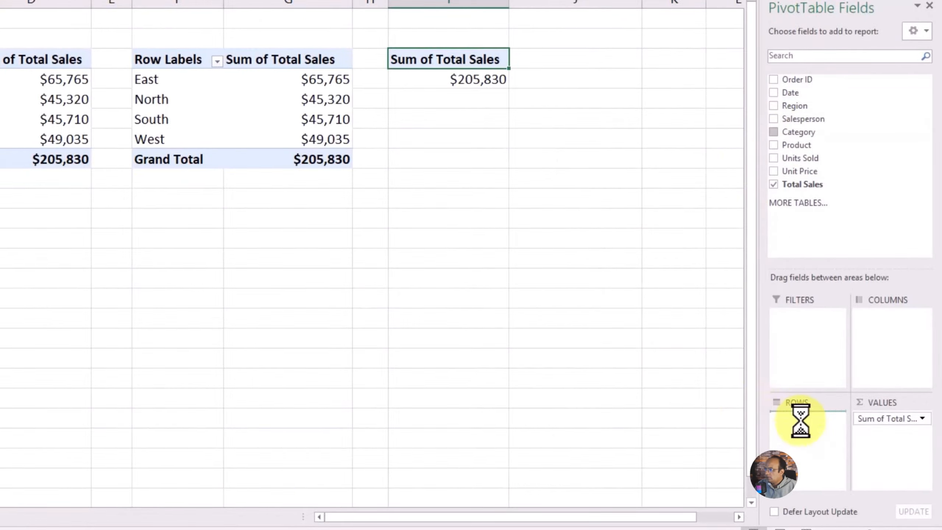
pyautogui.click(554, 218)
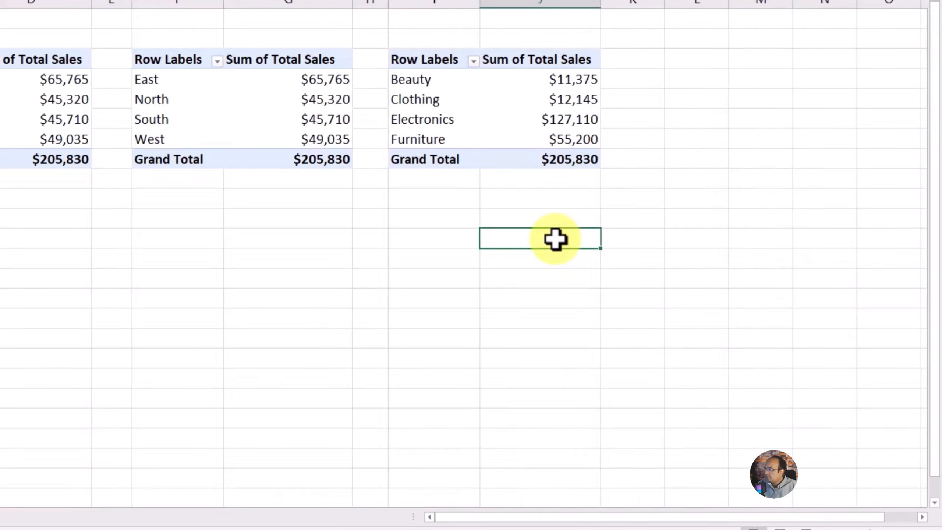
# - Compare the Total Sales grand totals of the three pivot tables in row 8
pyautogui.click(584, 164)
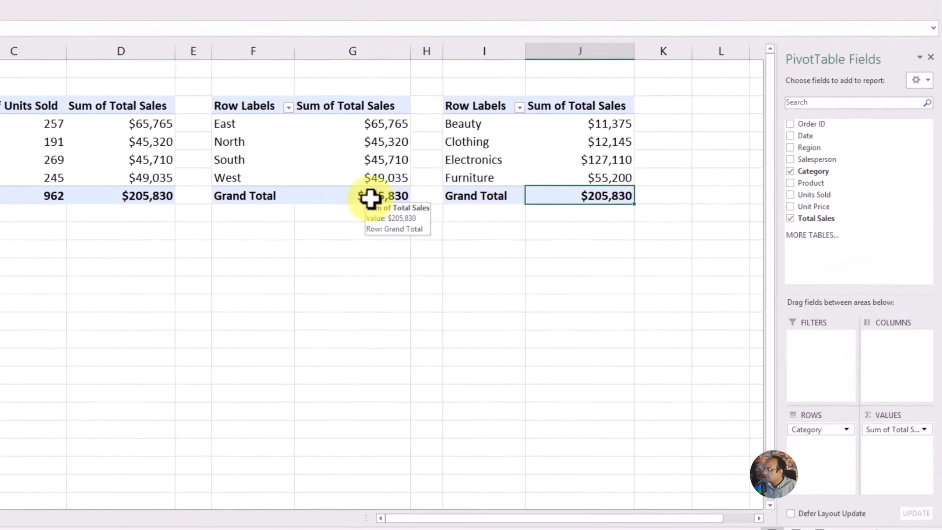
pyautogui.click(308, 162)
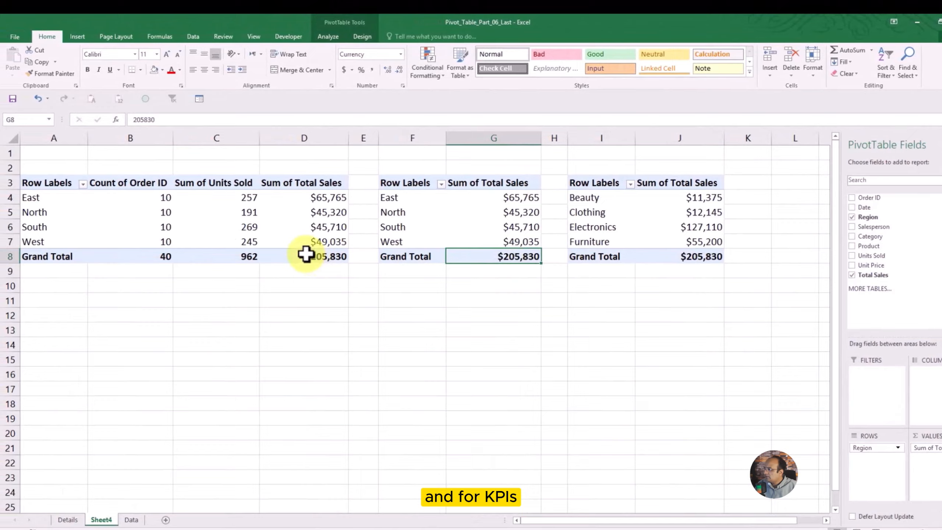
pyautogui.click(305, 255)
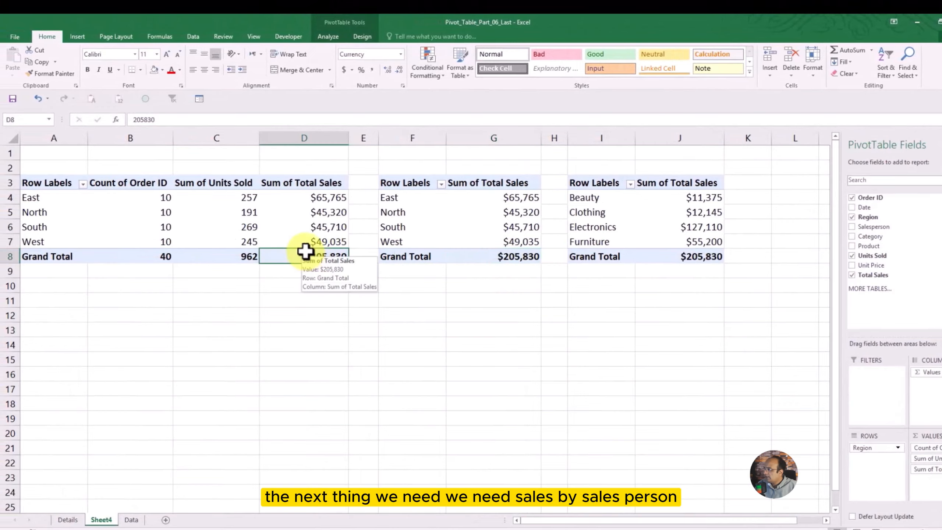
pyautogui.click(441, 357)
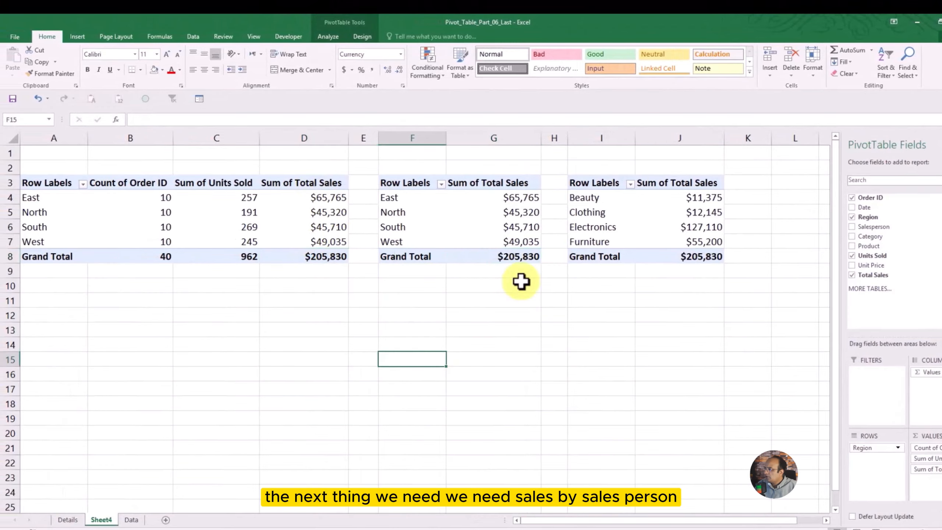
# - Copy the category sales pivot table in I3:J8 and paste it at cell B11
pyautogui.click(412, 185)
pyautogui.moveTo(588, 183); pyautogui.dragTo(696, 257)
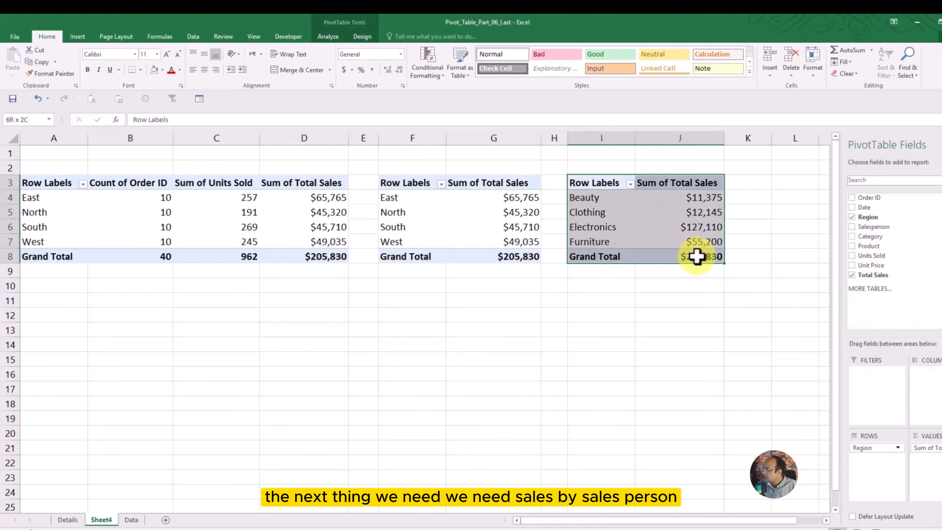
pyautogui.hotkey('ctrl', 'c')
pyautogui.click(101, 305)
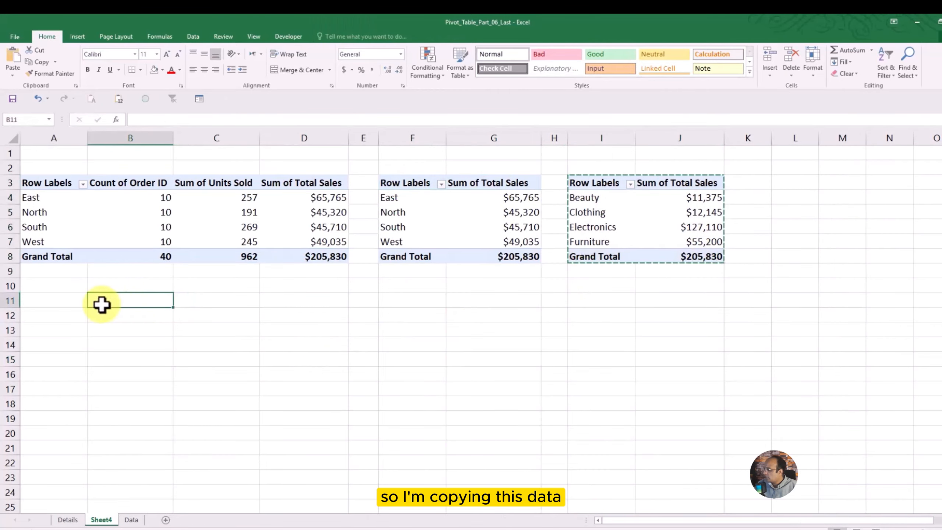
pyautogui.hotkey('ctrl', 'v')
pyautogui.click(410, 390)
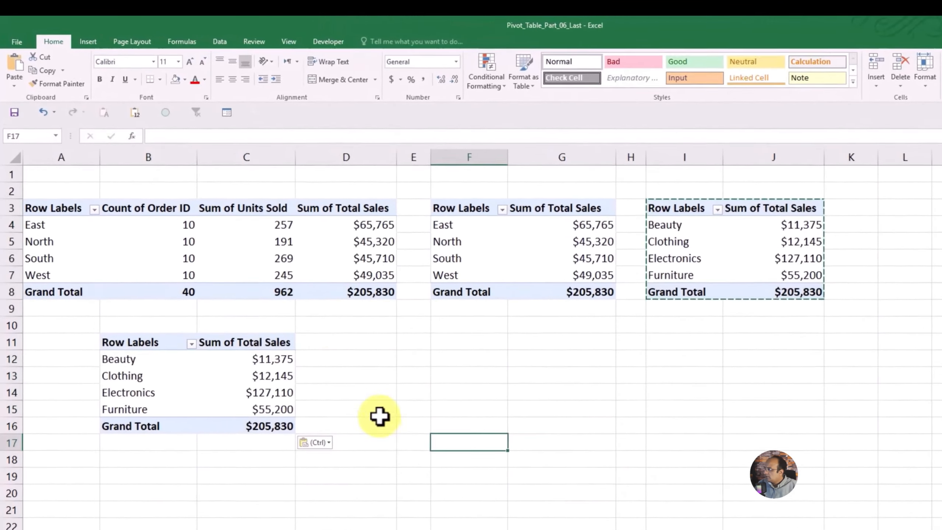
# - Replace Category with Salesperson in the rows of the pivot table at B11
pyautogui.click(161, 343)
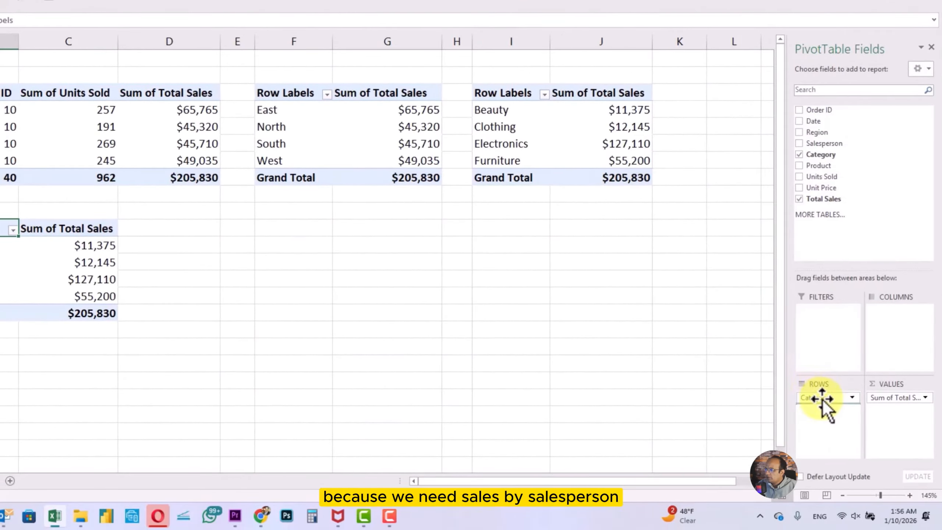
pyautogui.moveTo(821, 398); pyautogui.dragTo(663, 365)
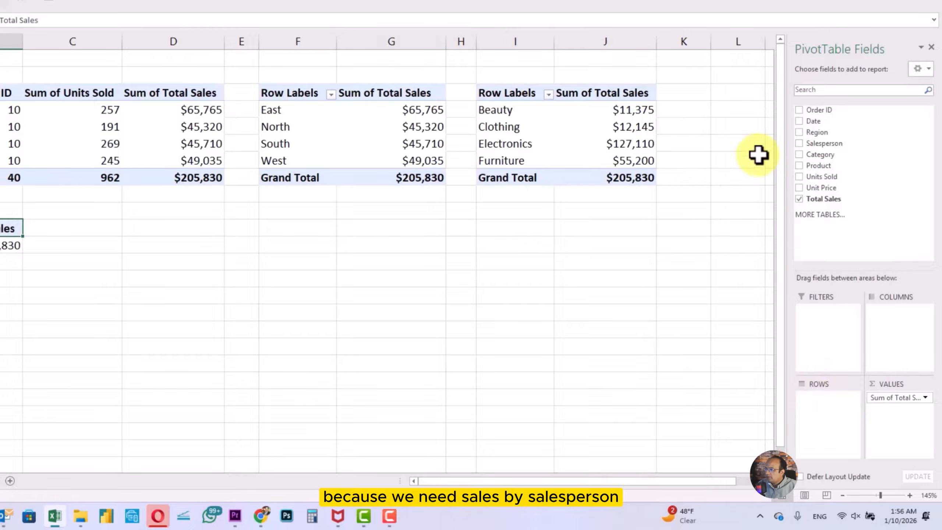
pyautogui.moveTo(831, 143); pyautogui.dragTo(839, 396)
pyautogui.click(412, 297)
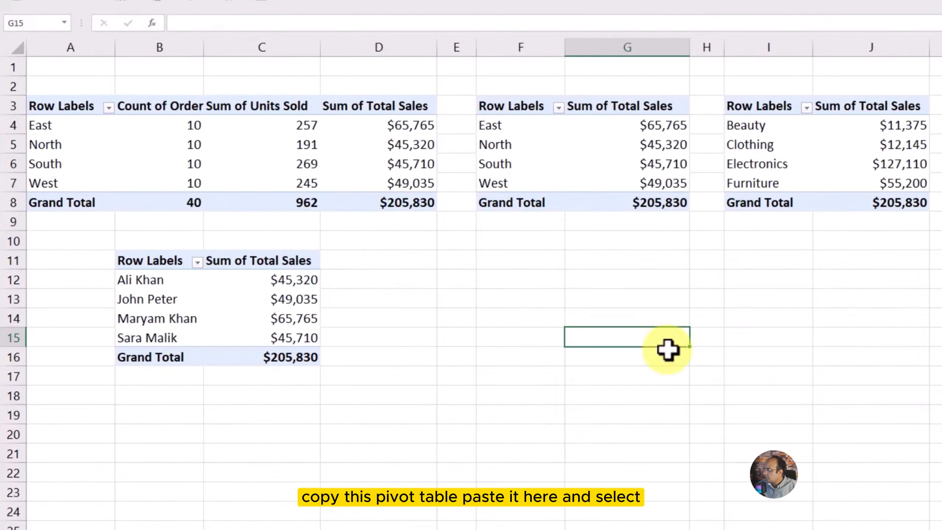
# - Copy the salesperson pivot table in B11:C16 and paste it at cell F11
pyautogui.moveTo(147, 262); pyautogui.dragTo(280, 356)
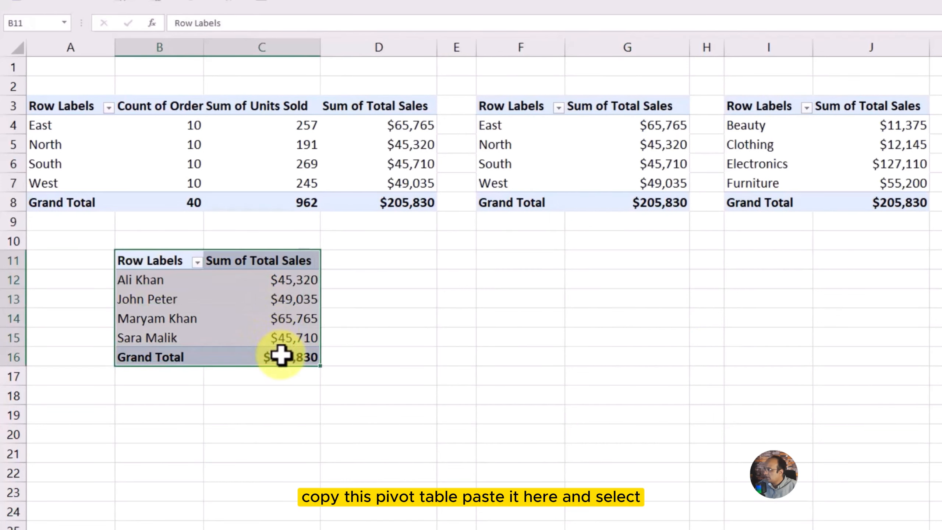
pyautogui.hotkey('ctrl', 'c')
pyautogui.click(454, 259)
pyautogui.click(499, 257)
pyautogui.hotkey('ctrl', 'v')
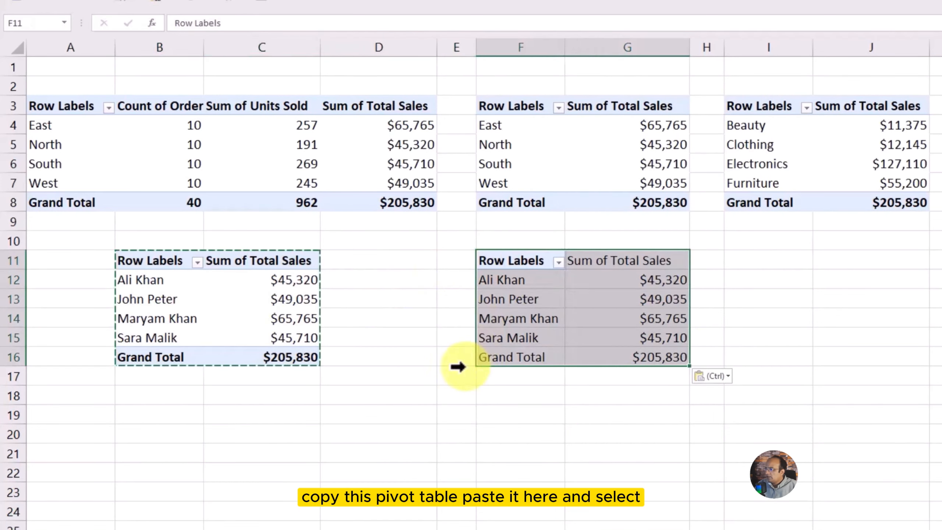
pyautogui.click(456, 376)
# - Replace Salesperson with Product in the rows of the pivot table at F11
pyautogui.click(524, 258)
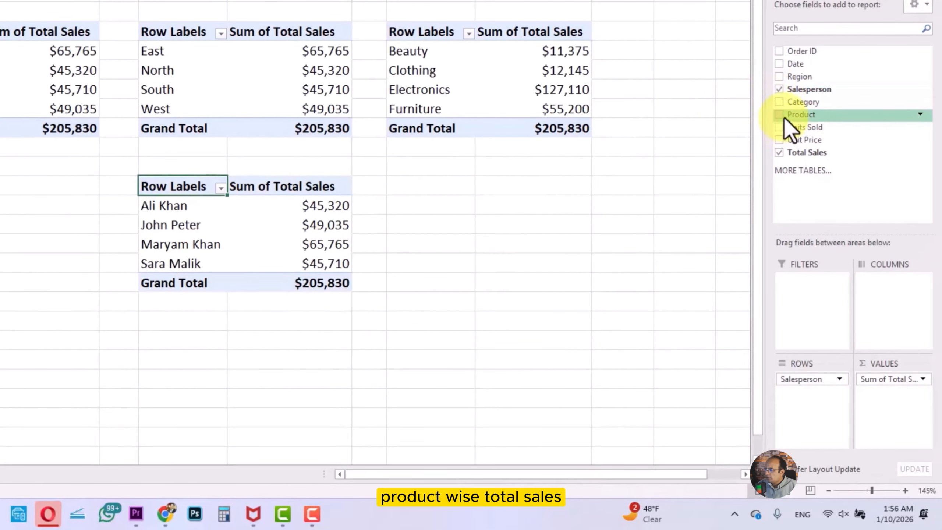
pyautogui.moveTo(785, 118); pyautogui.dragTo(669, 206)
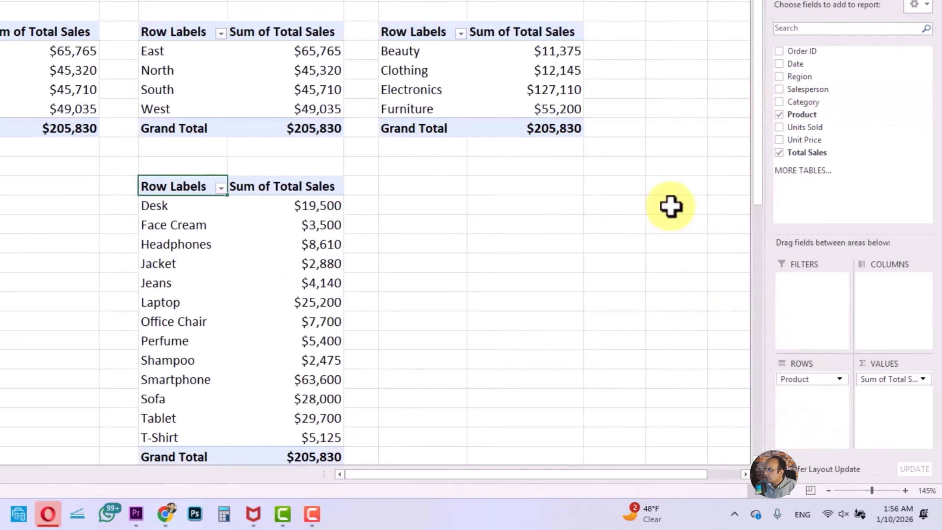
pyautogui.scroll(-1, 503, 204)
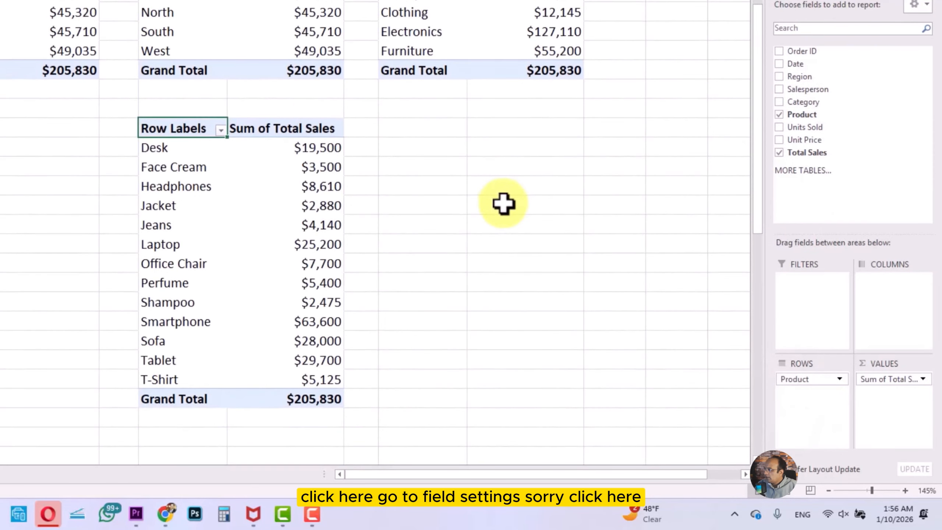
pyautogui.rightClick(154, 149)
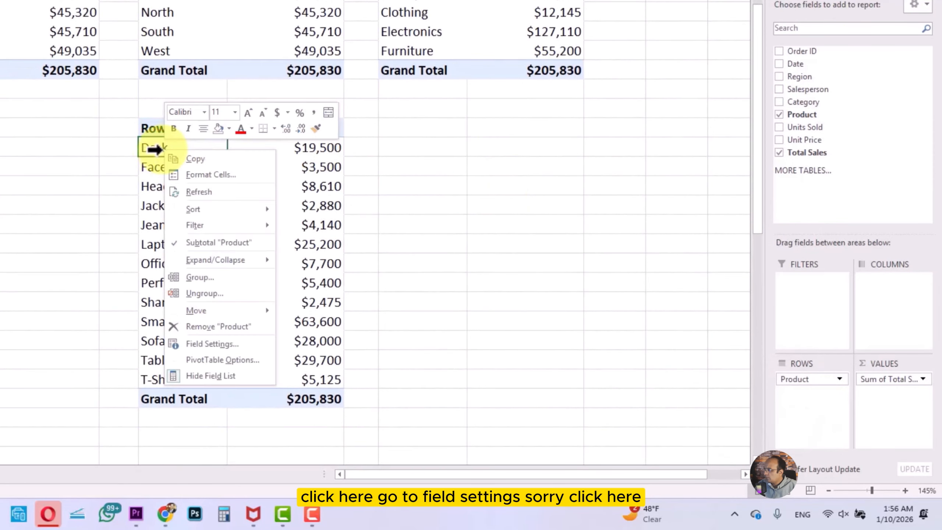
pyautogui.click(252, 345)
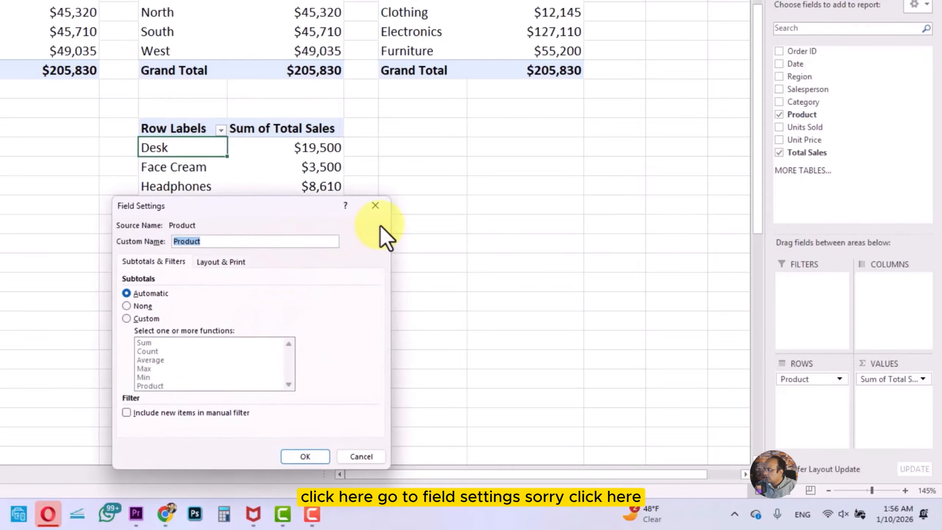
pyautogui.click(386, 207)
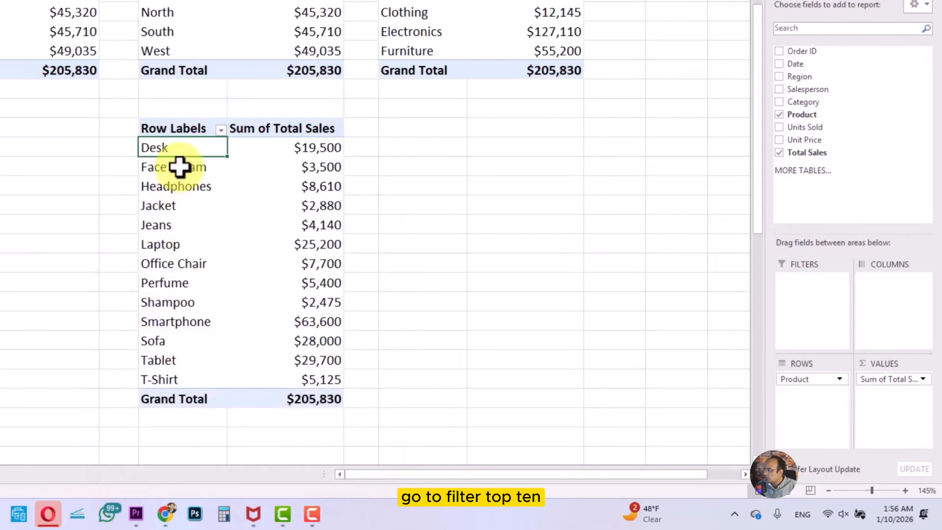
# - Filter the product pivot table at F11 to the top 5 items by Sum of Total Sales
pyautogui.rightClick(174, 148)
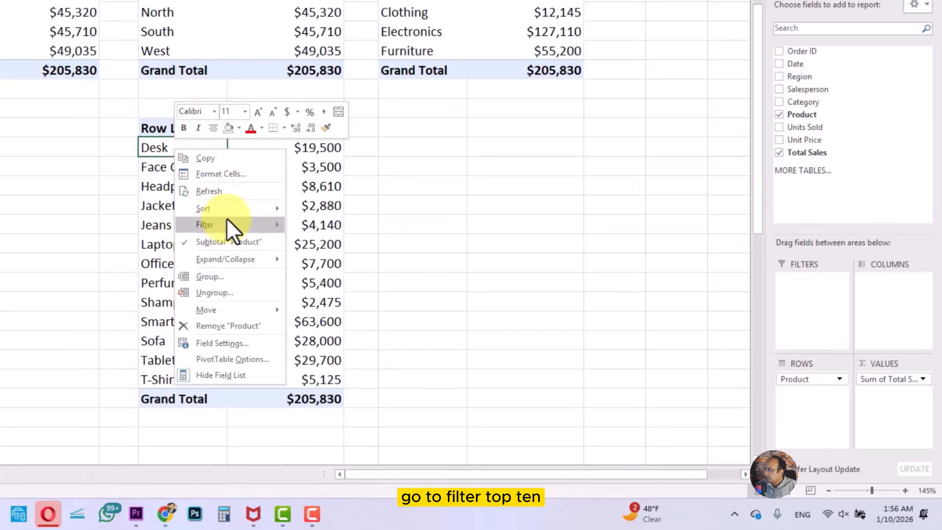
pyautogui.moveTo(227, 223)
pyautogui.click(345, 277)
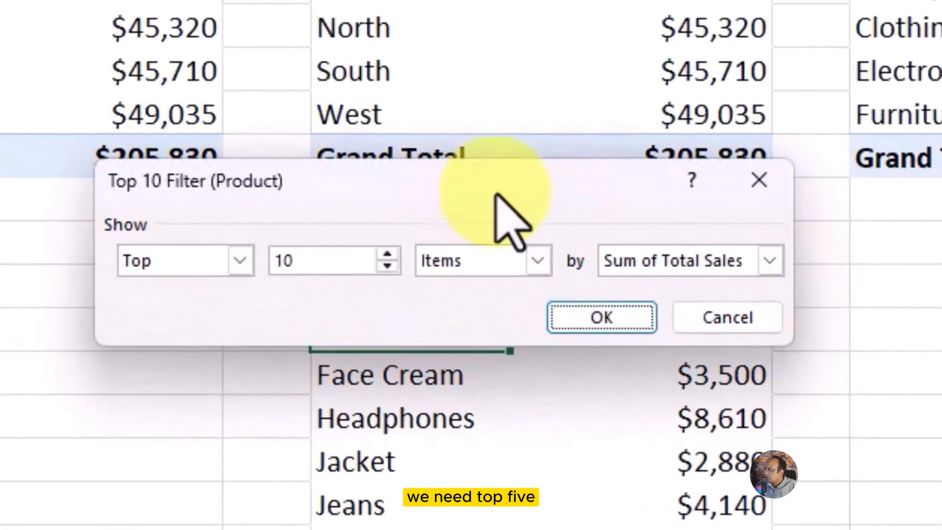
pyautogui.moveTo(218, 85); pyautogui.dragTo(435, 108)
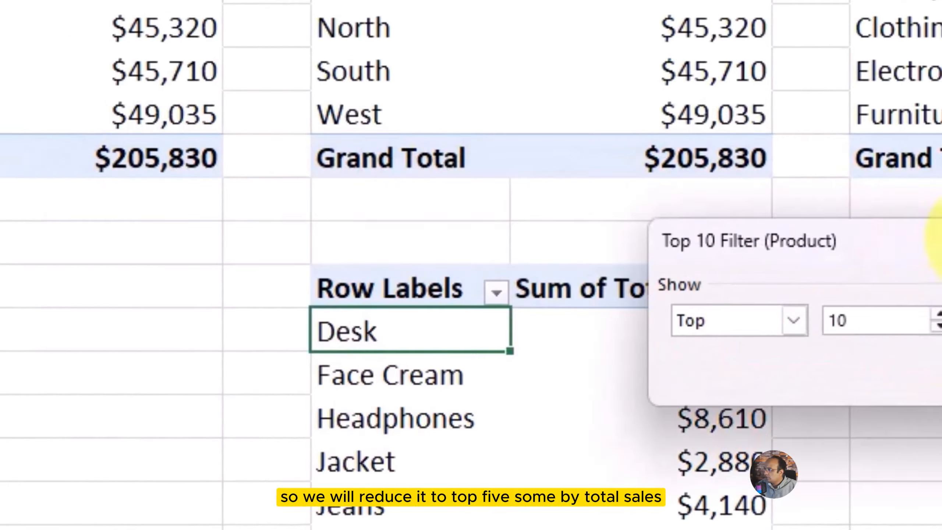
pyautogui.moveTo(941, 239); pyautogui.dragTo(898, 237)
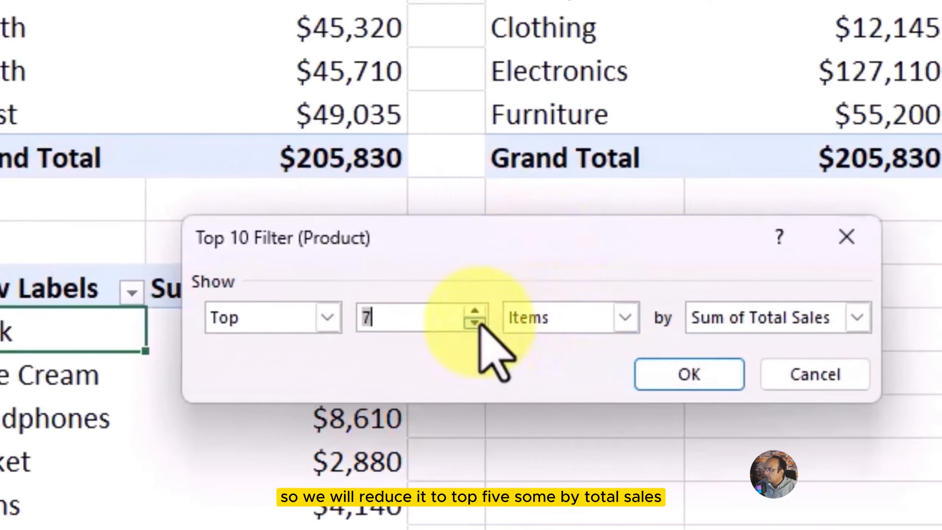
pyautogui.click(774, 323)
pyautogui.click(774, 324)
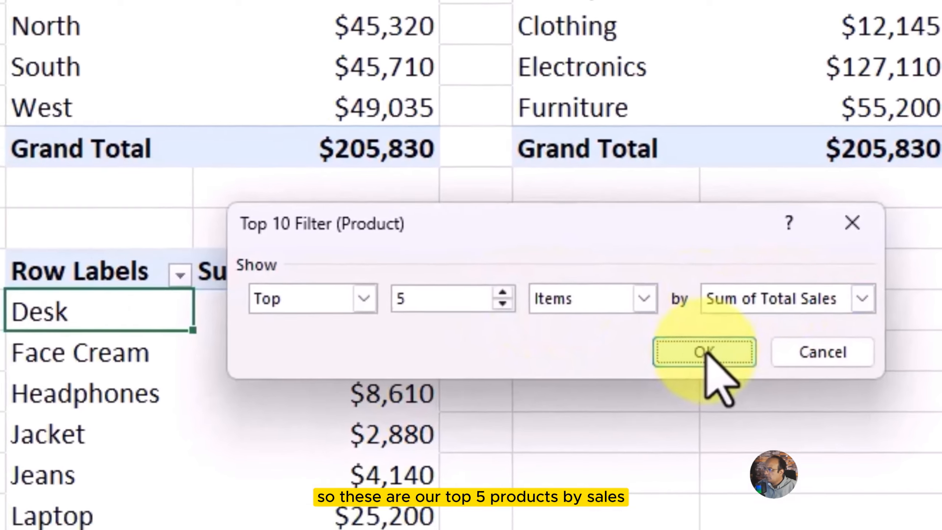
pyautogui.click(712, 375)
pyautogui.click(870, 254)
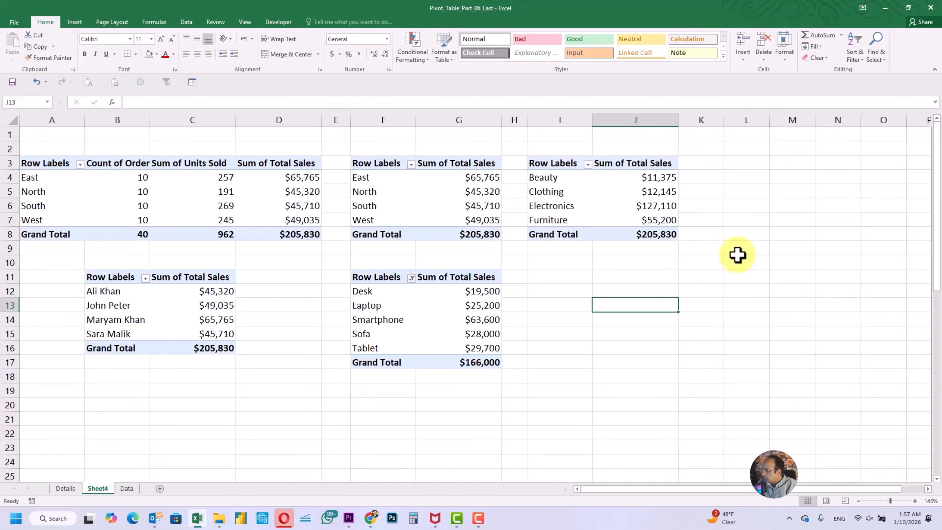
# - Rename the sheet holding the pivot tables as Pivot Tables
pyautogui.hotkey('alt', 'h')
pyautogui.write('orPivot Tables')
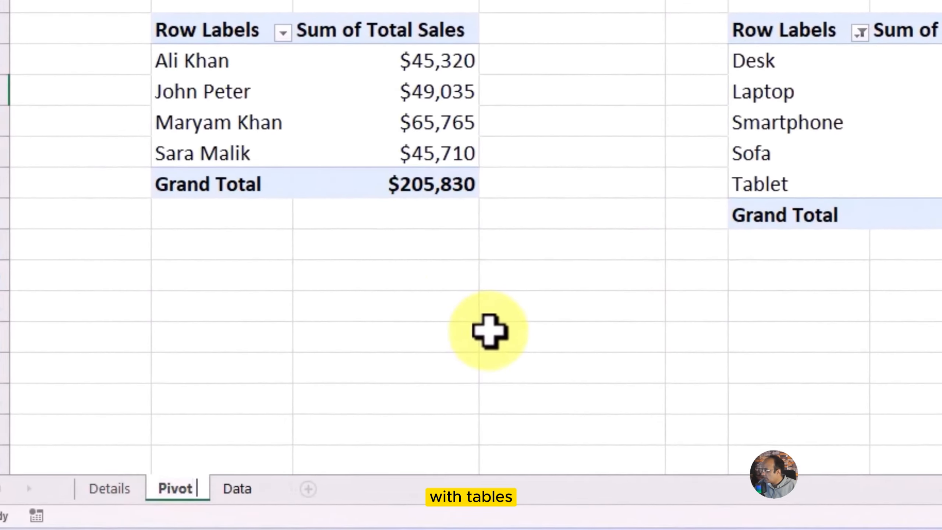
pyautogui.click(489, 331)
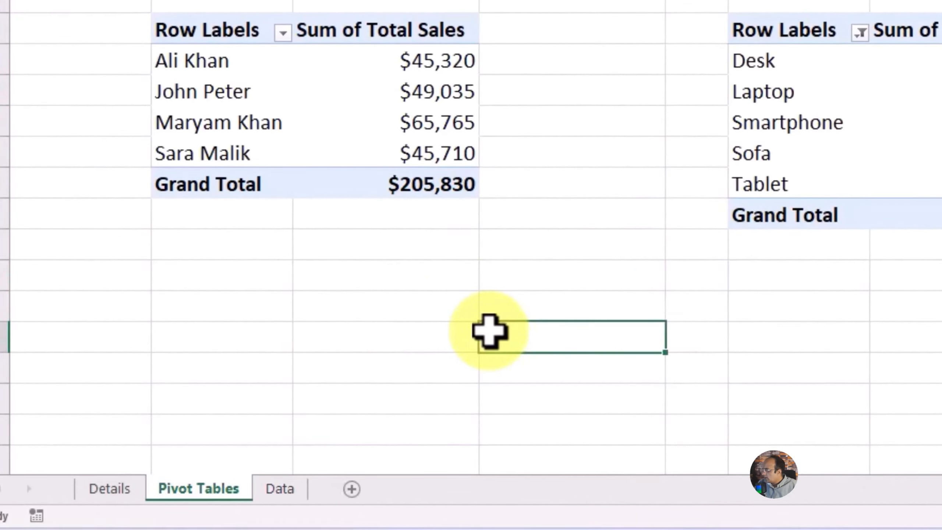
pyautogui.click(421, 452)
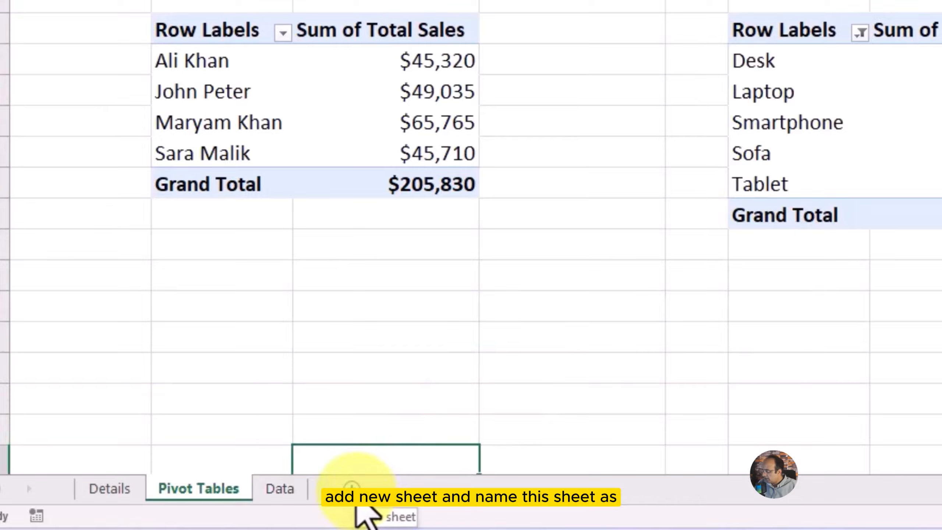
# - Add a new sheet and name it Dashboard
pyautogui.click(356, 502)
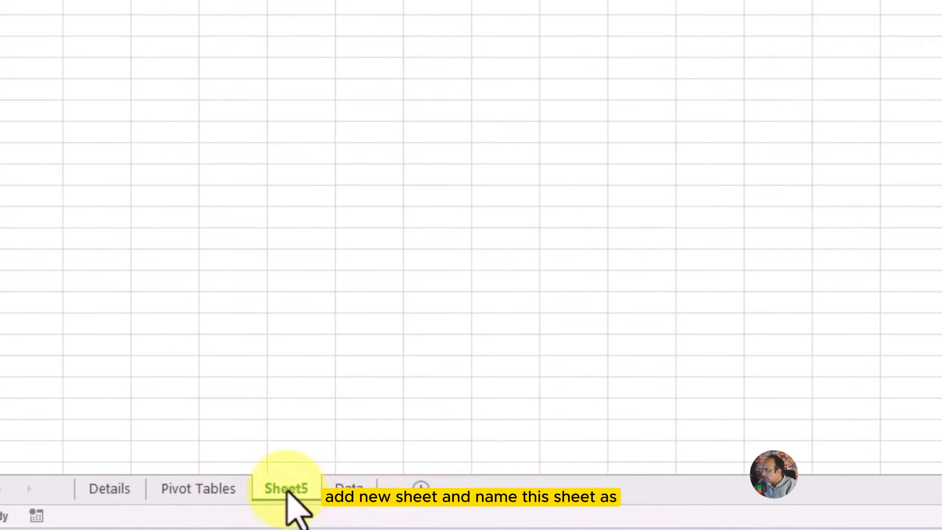
pyautogui.doubleClick(286, 494)
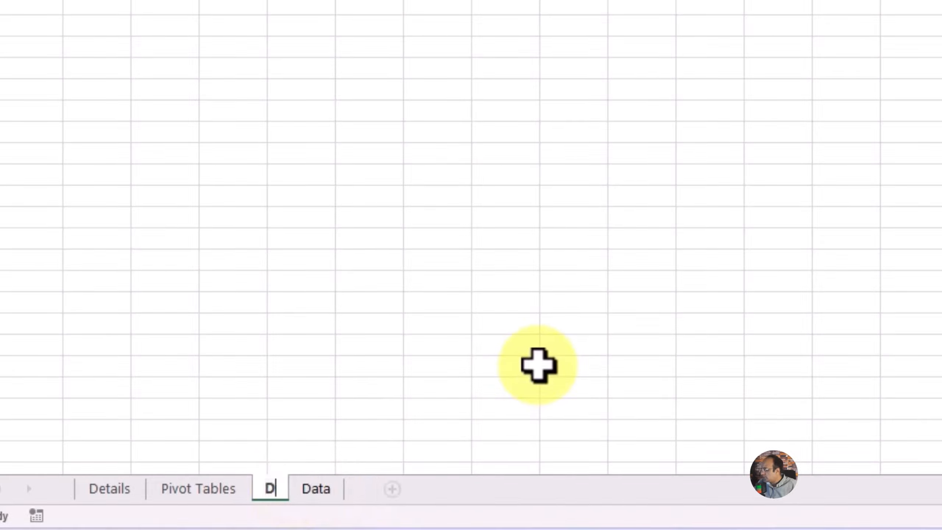
pyautogui.write('Dashboard')
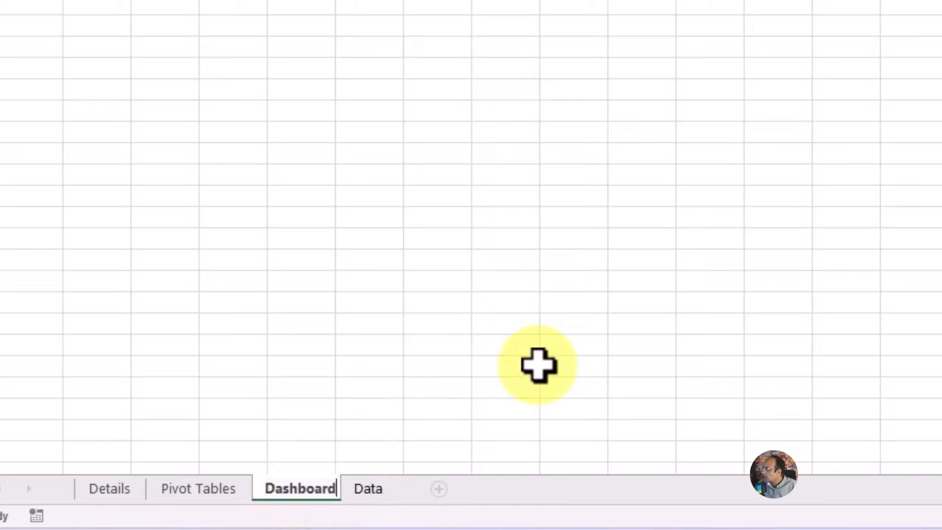
pyautogui.click(537, 365)
pyautogui.click(697, 108)
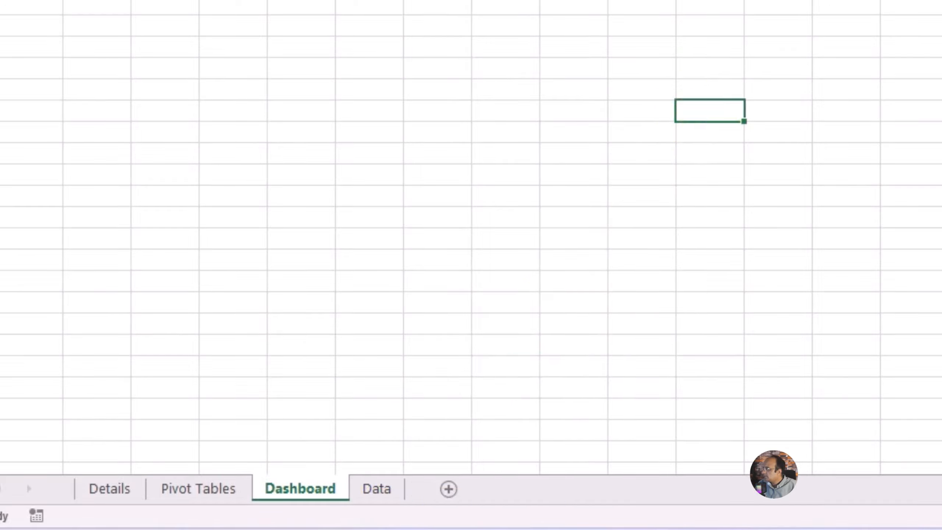
# - Merge and center D4:F5 on the Dashboard sheet and enter the title Total Sales
pyautogui.moveTo(145, 72); pyautogui.dragTo(250, 75)
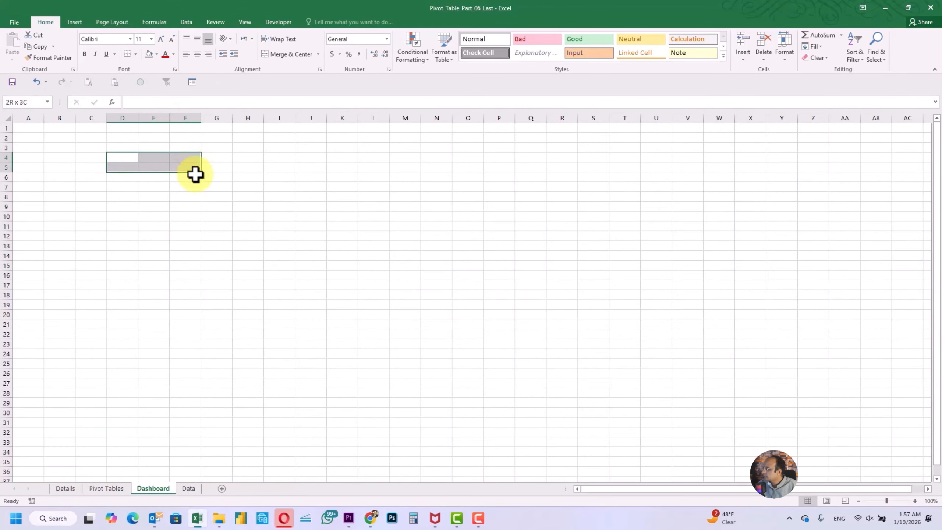
pyautogui.moveTo(195, 173); pyautogui.dragTo(194, 169)
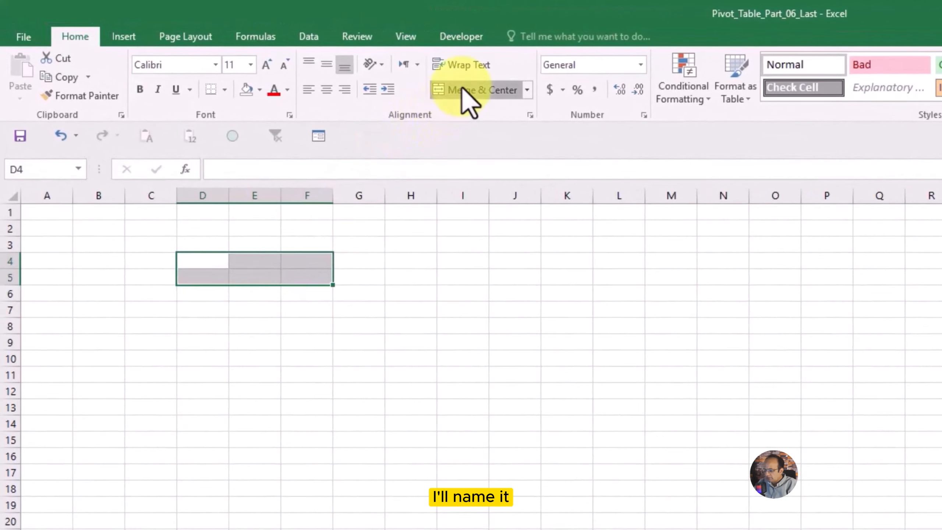
pyautogui.click(291, 54)
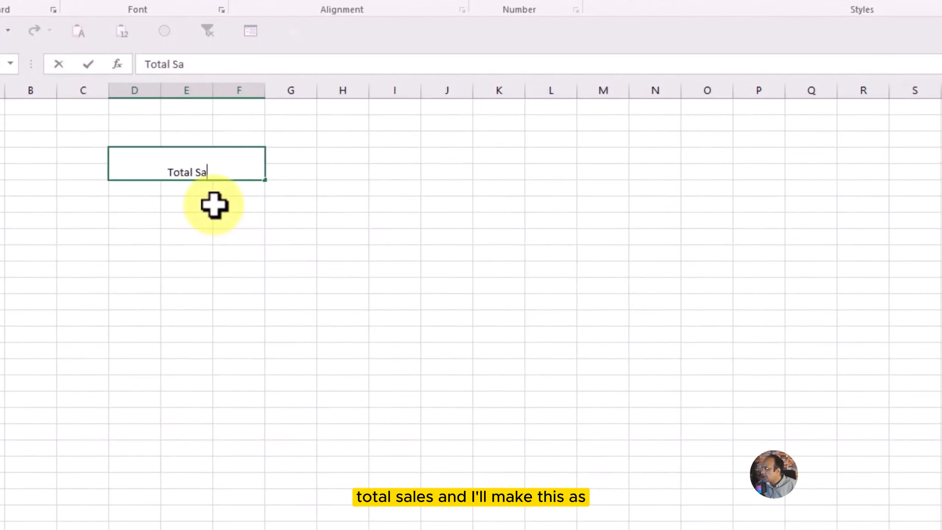
pyautogui.press('Return')
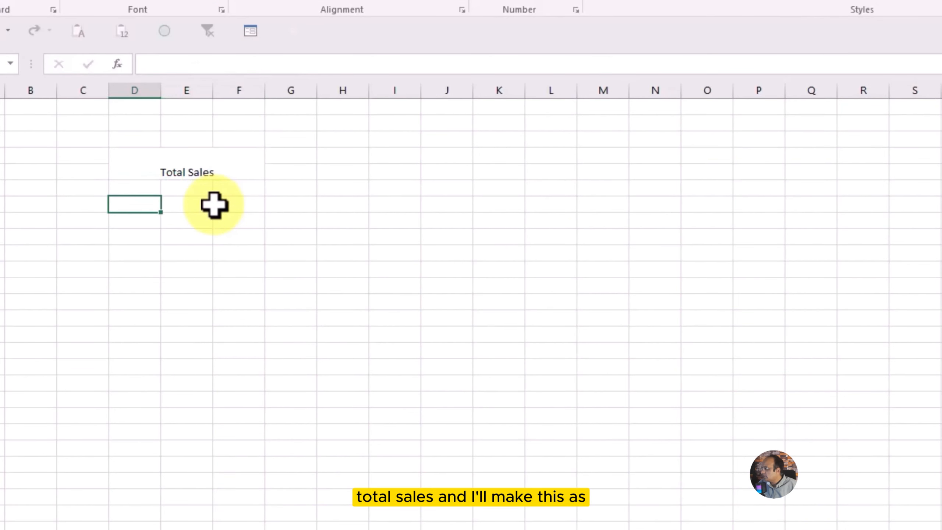
# - Merge and center D6:F9 below the Total Sales title to make the card's value box
pyautogui.hotkey('shift', 'Right')
pyautogui.hotkey('shift', 'Right')
pyautogui.hotkey('shift', 'Down')
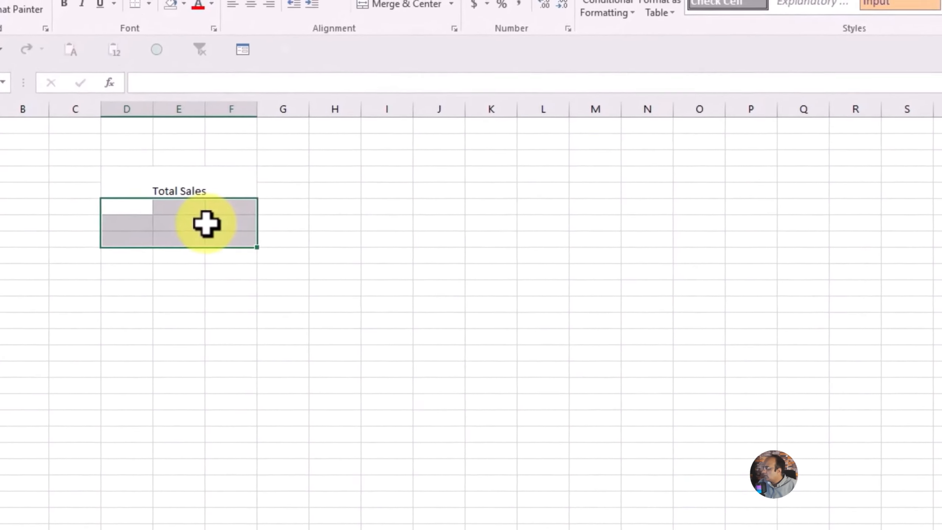
pyautogui.hotkey('shift', 'Down')
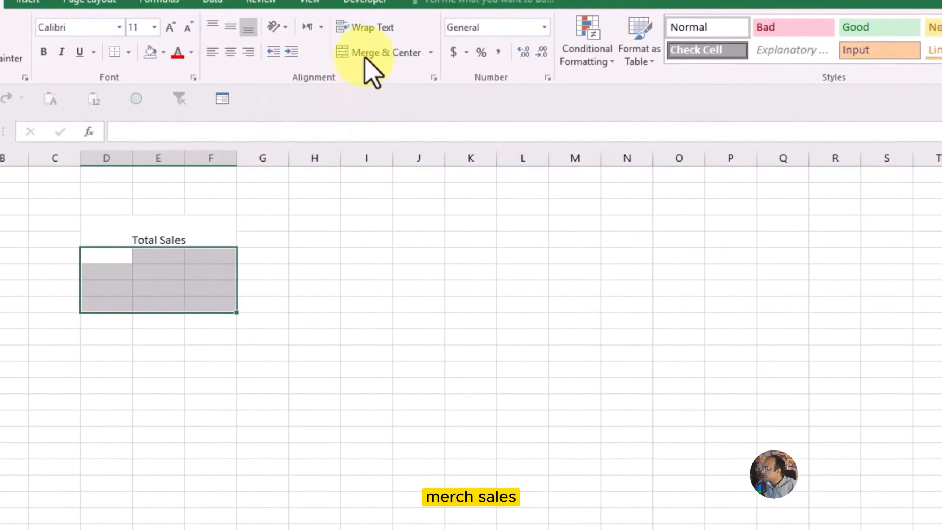
pyautogui.click(365, 57)
# - Make the Total Sales title bold and vertically centered, and put a thick outside border around D4:F9
pyautogui.click(219, 240)
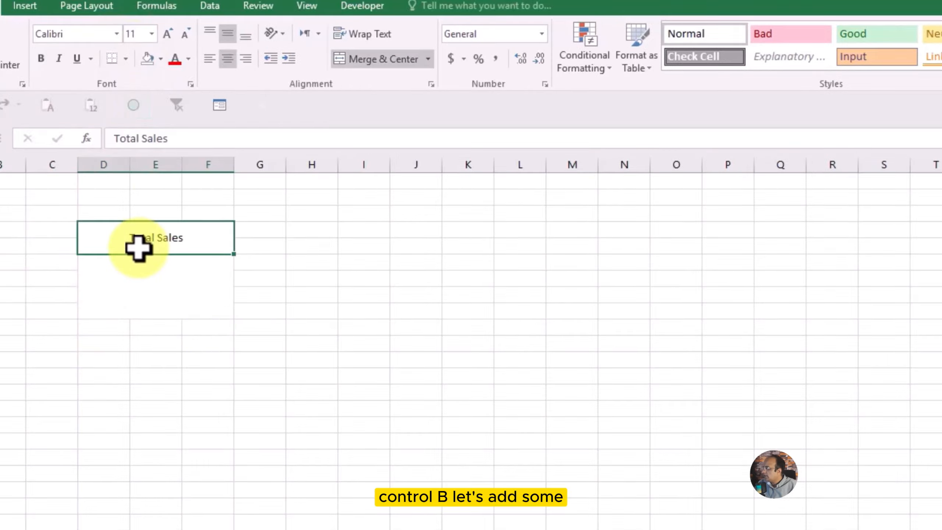
pyautogui.hotkey('ctrl', 'b')
pyautogui.moveTo(144, 241); pyautogui.dragTo(150, 288)
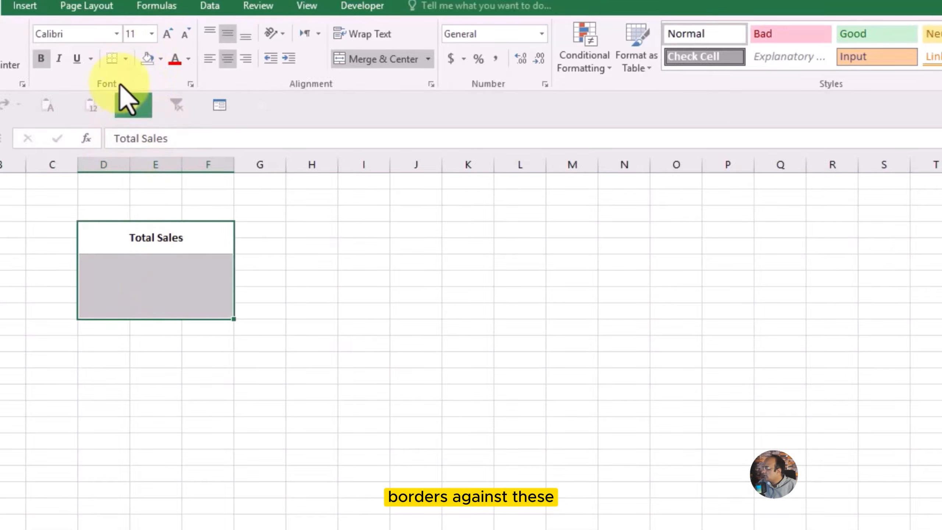
pyautogui.click(127, 58)
pyautogui.click(123, 238)
pyautogui.click(311, 294)
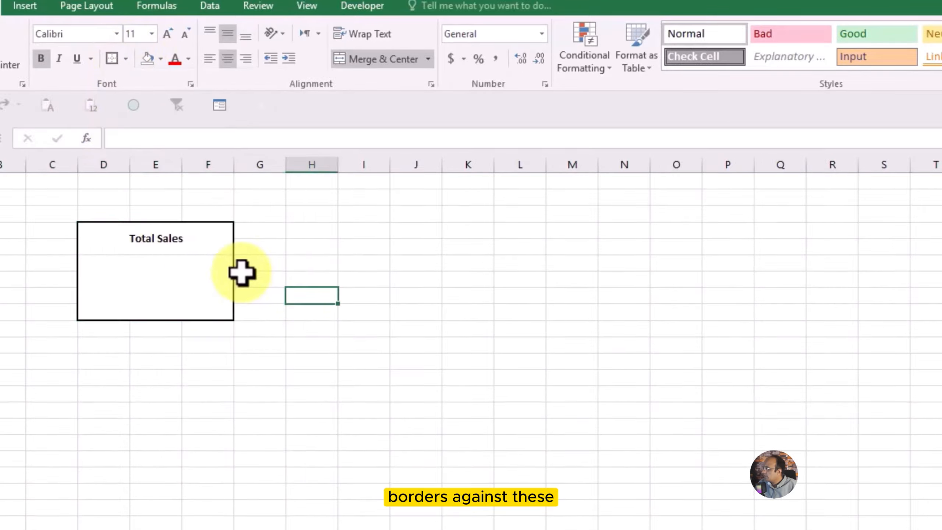
# - Put a thick outside border around the value box D6:F9 to separate it from the title
pyautogui.moveTo(226, 312); pyautogui.dragTo(120, 256)
pyautogui.click(112, 59)
pyautogui.click(362, 295)
pyautogui.click(397, 378)
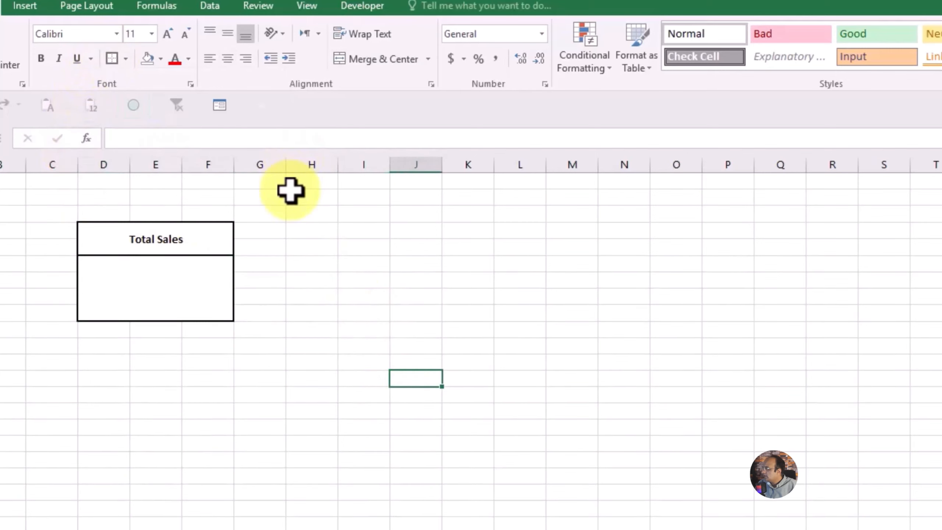
# - Copy the Total Sales card in D4:F9 and paste it at H4 and at L4
pyautogui.moveTo(188, 243); pyautogui.dragTo(187, 313)
pyautogui.hotkey('ctrl', 'c')
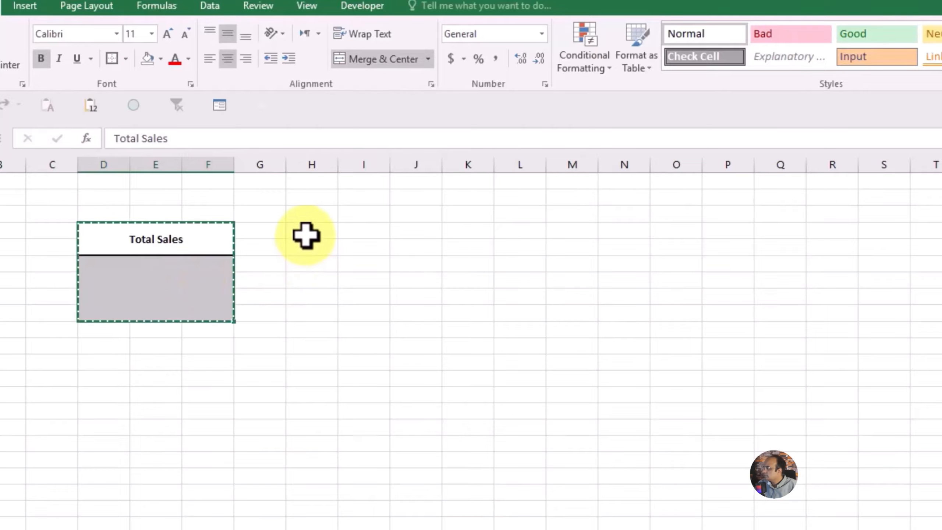
pyautogui.moveTo(304, 230); pyautogui.dragTo(415, 314)
pyautogui.hotkey('ctrl', 'v')
pyautogui.click(513, 236)
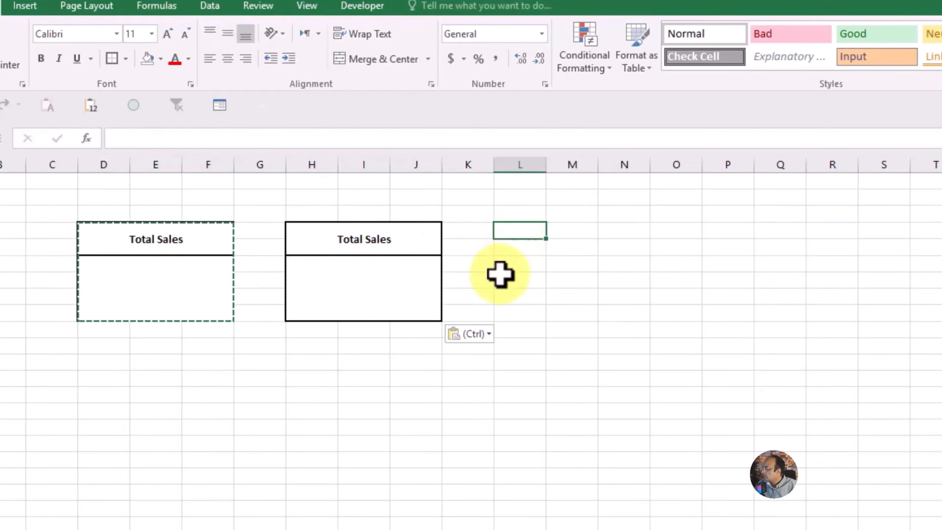
pyautogui.hotkey('ctrl', 'v')
pyautogui.click(457, 412)
pyautogui.click(156, 380)
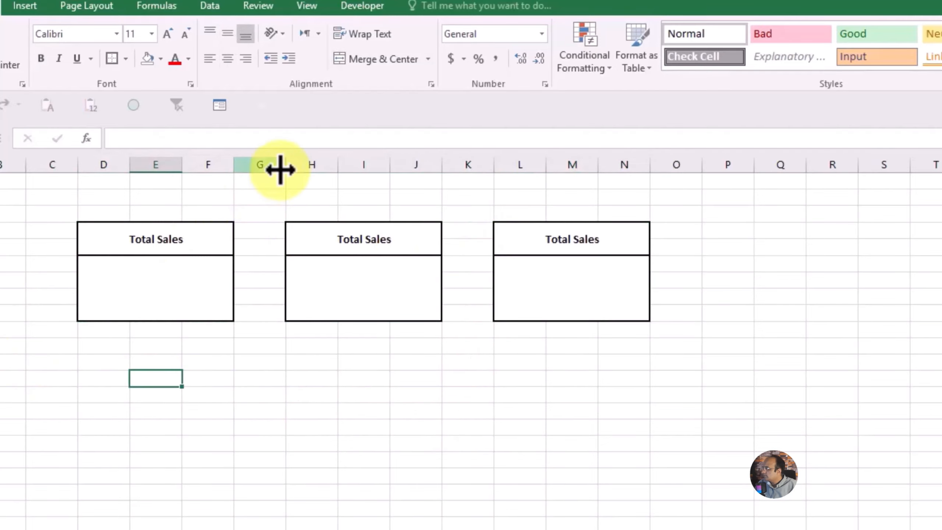
# - Change the title of the card at H4 to Units Sold
pyautogui.doubleClick(357, 245)
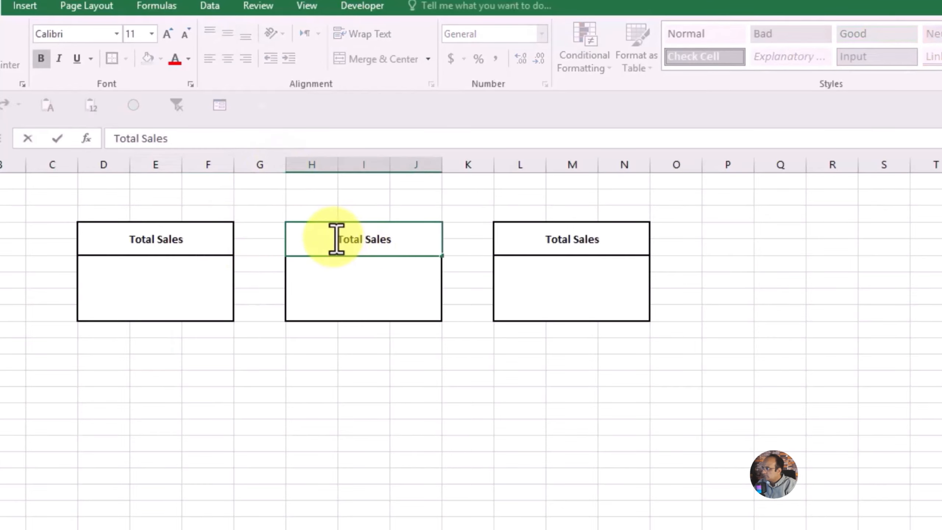
pyautogui.moveTo(336, 237); pyautogui.dragTo(390, 240)
pyautogui.write('Ul')
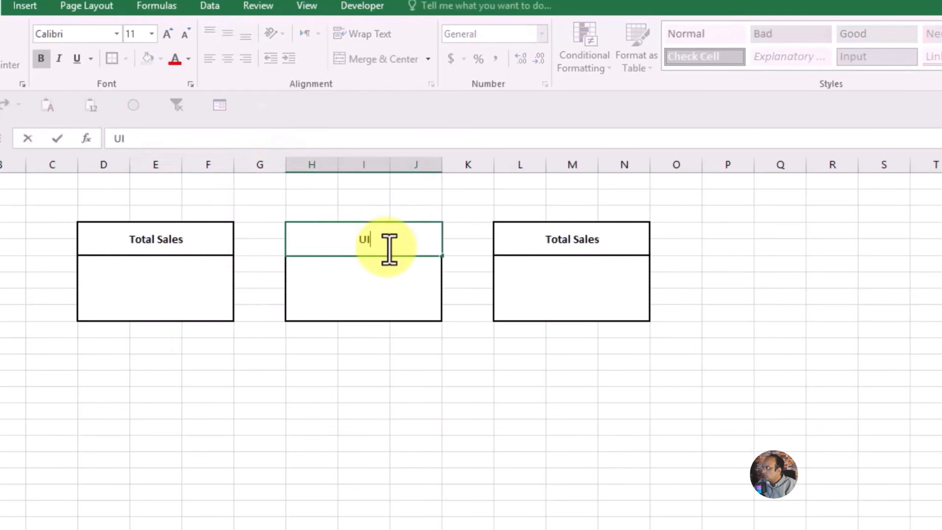
pyautogui.write('its S')
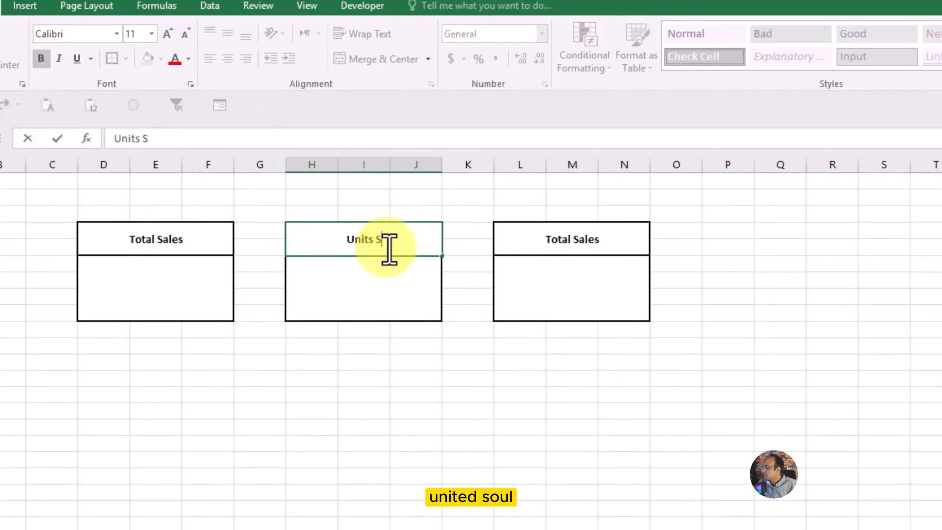
pyautogui.write('old')
pyautogui.press('Return')
# - Change the title of the card at L4 to Total Orders
pyautogui.press('Up')
pyautogui.press('Right')
pyautogui.press('Right')
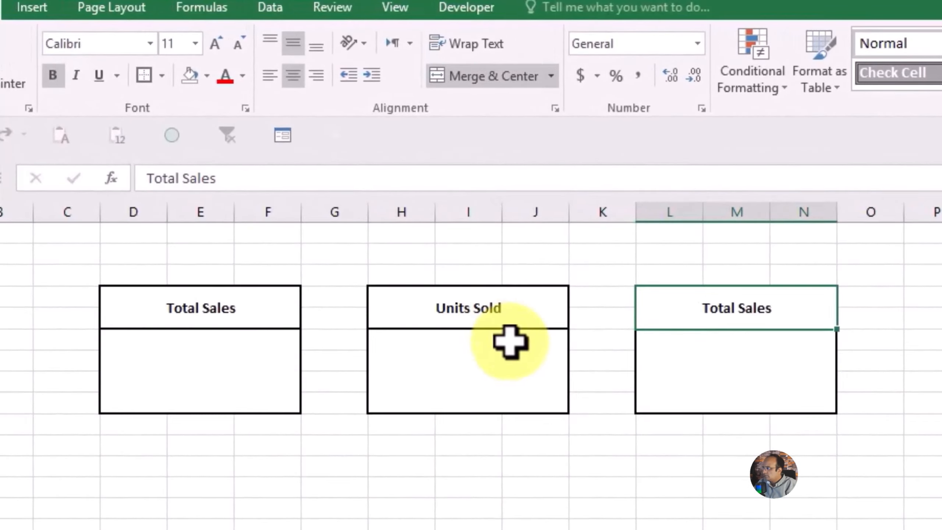
pyautogui.write('to')
pyautogui.write('tal')
pyautogui.press('BackSpace')
pyautogui.press('BackSpace')
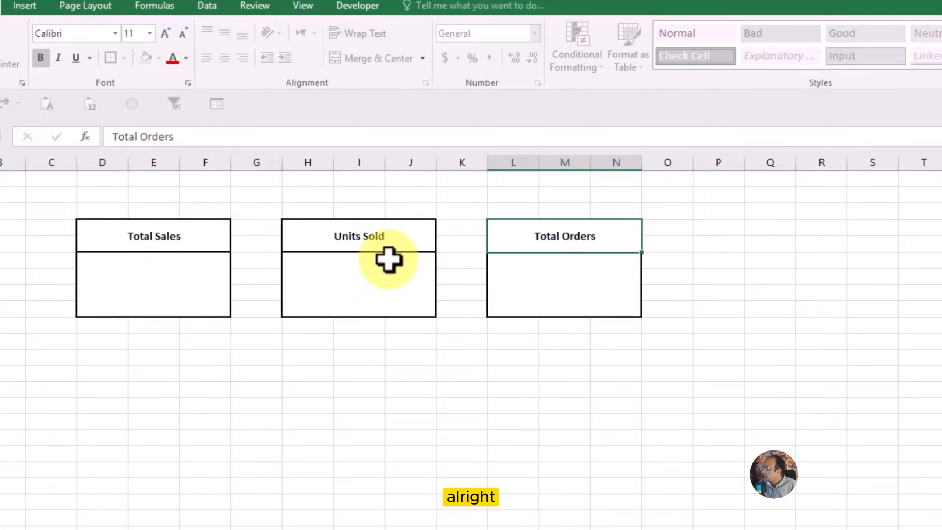
pyautogui.press('Return')
pyautogui.click(256, 438)
pyautogui.click(164, 278)
pyautogui.click(137, 240)
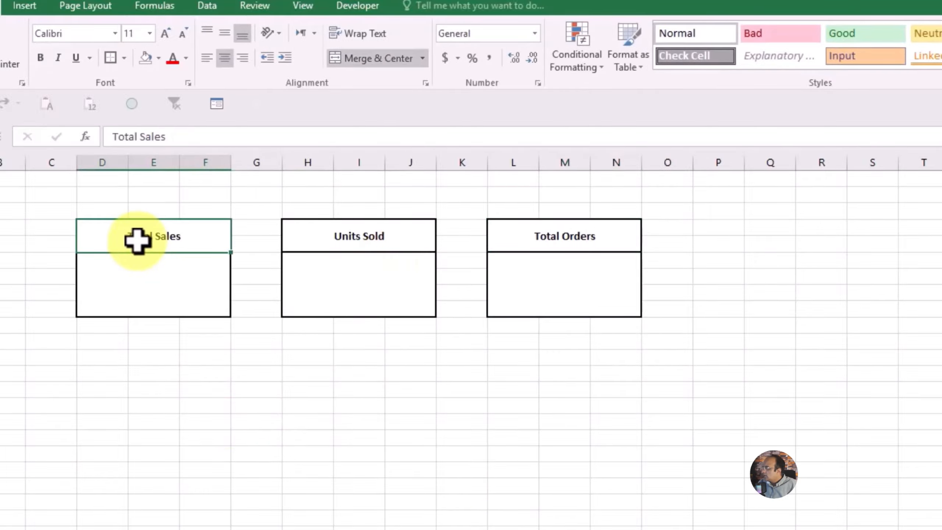
pyautogui.click(154, 355)
pyautogui.click(175, 232)
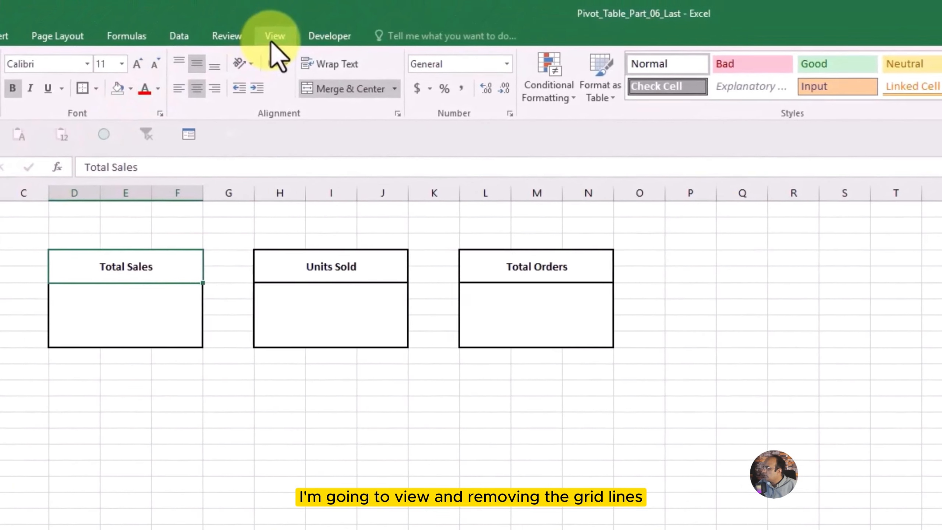
# - Hide the gridlines on the Dashboard sheet
pyautogui.click(303, 6)
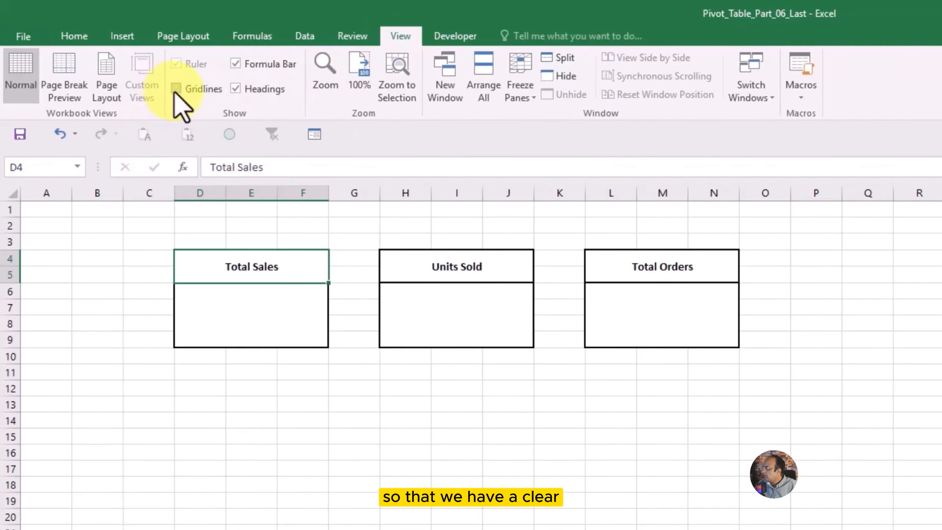
pyautogui.click(177, 89)
pyautogui.click(304, 498)
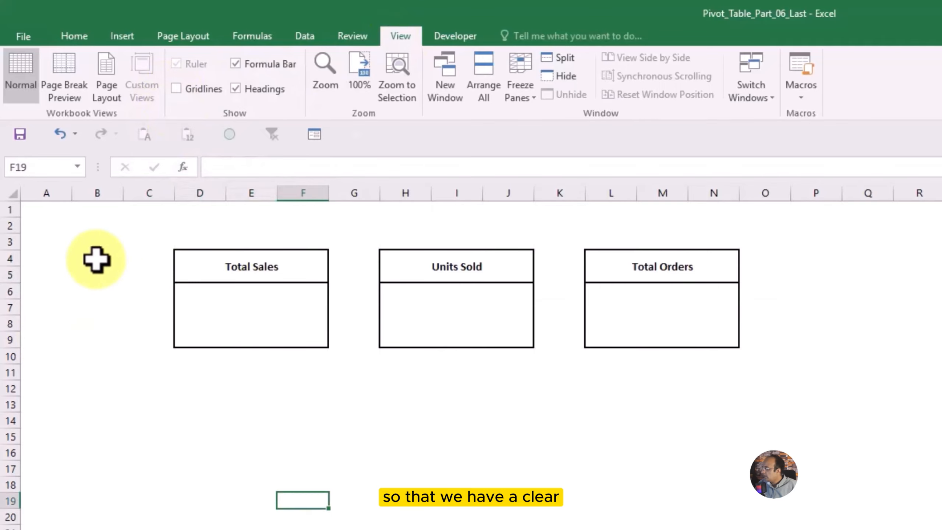
# - Delete the two empty columns A and B so the first card starts in column B
pyautogui.click(49, 187)
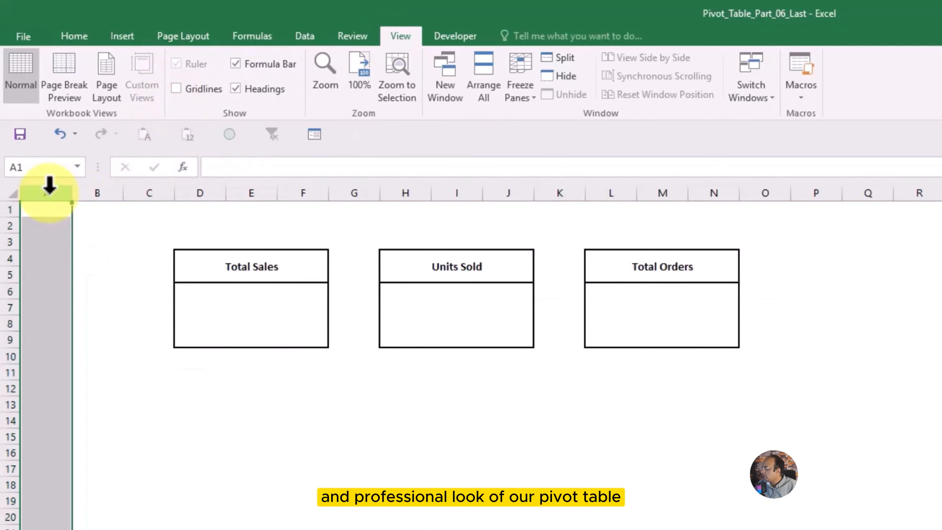
pyautogui.hotkey('ctrl', '-')
pyautogui.click(220, 514)
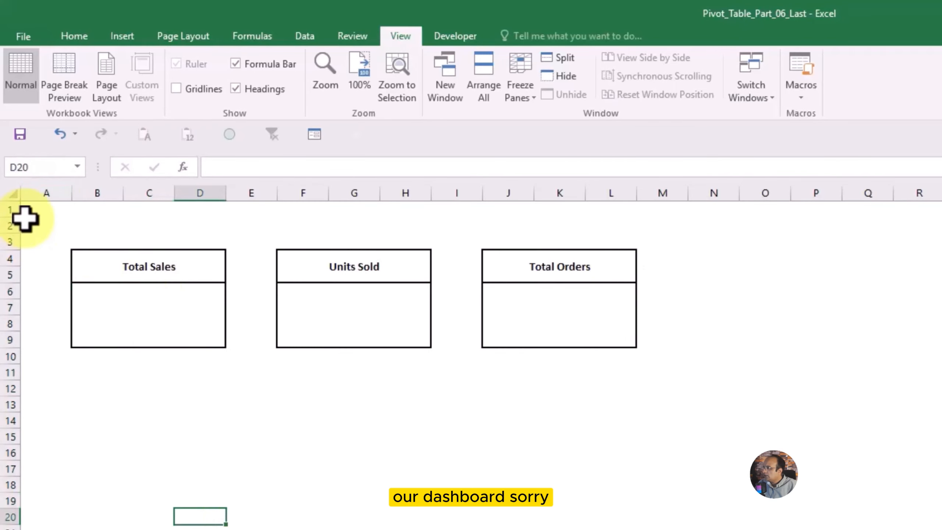
# - Fill the range A1:U41 on the Dashboard sheet with the lightest green theme color as background
pyautogui.moveTo(35, 209); pyautogui.dragTo(717, 510)
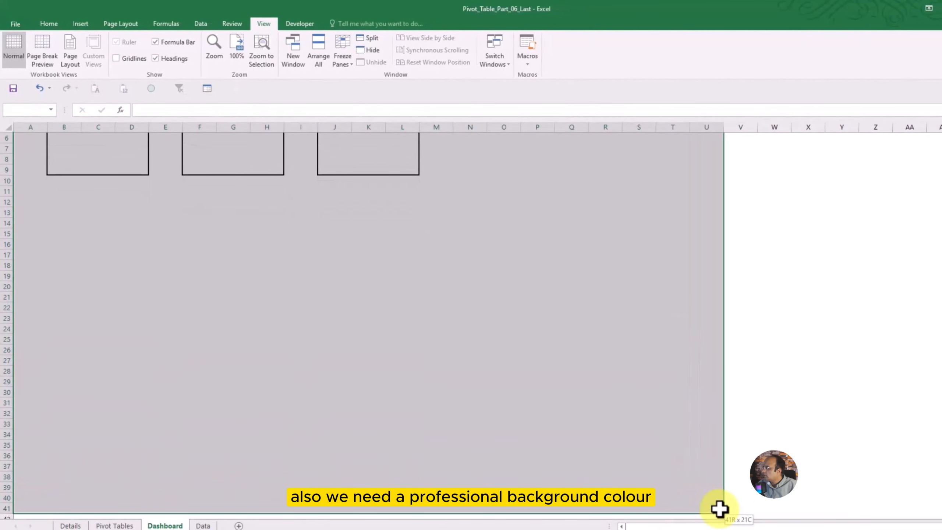
pyautogui.scroll(2, 635, 205)
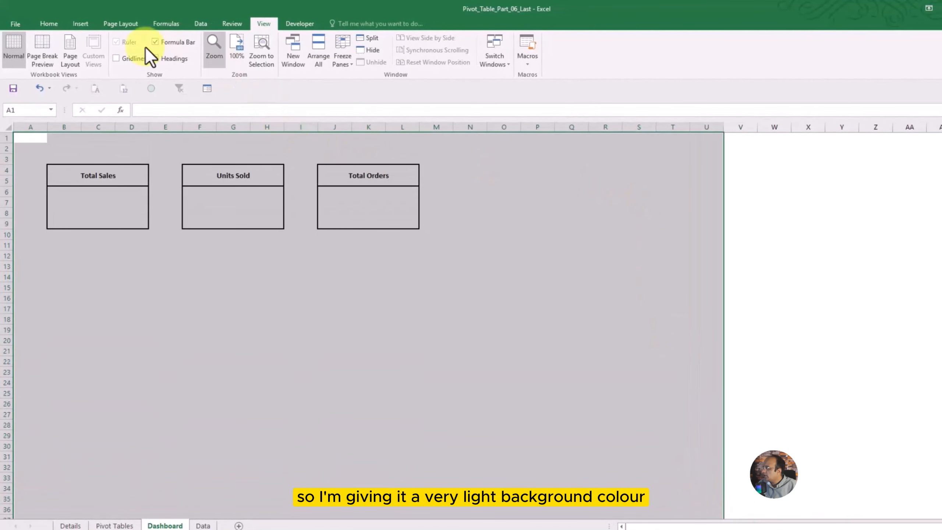
pyautogui.click(49, 24)
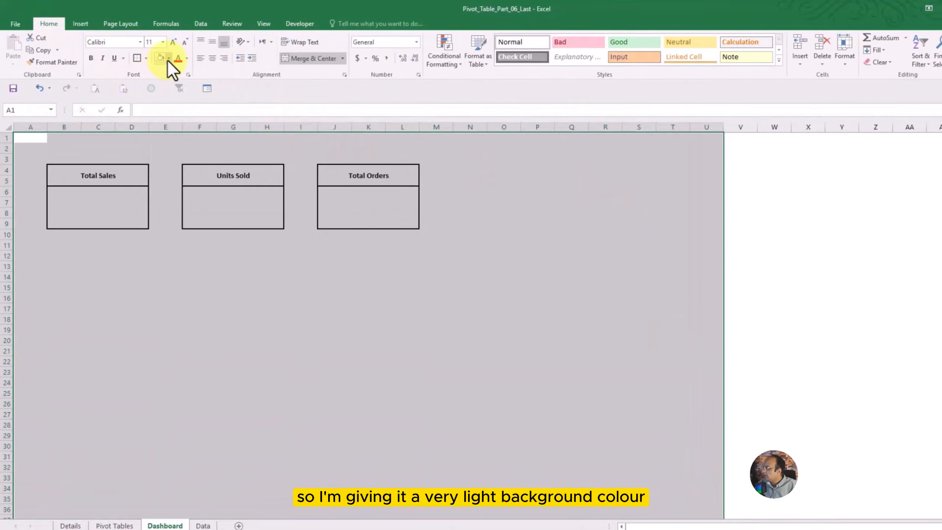
pyautogui.click(169, 59)
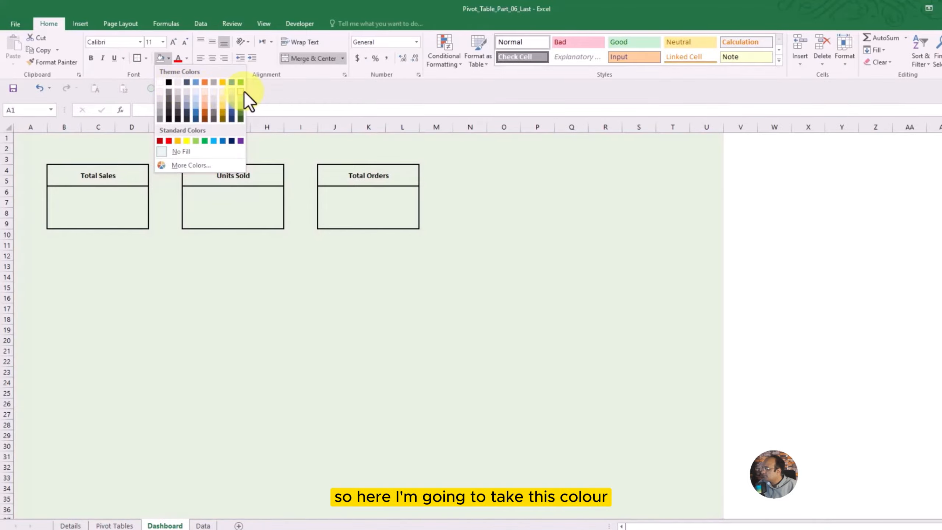
pyautogui.click(241, 93)
pyautogui.moveTo(574, 235); pyautogui.dragTo(855, 271)
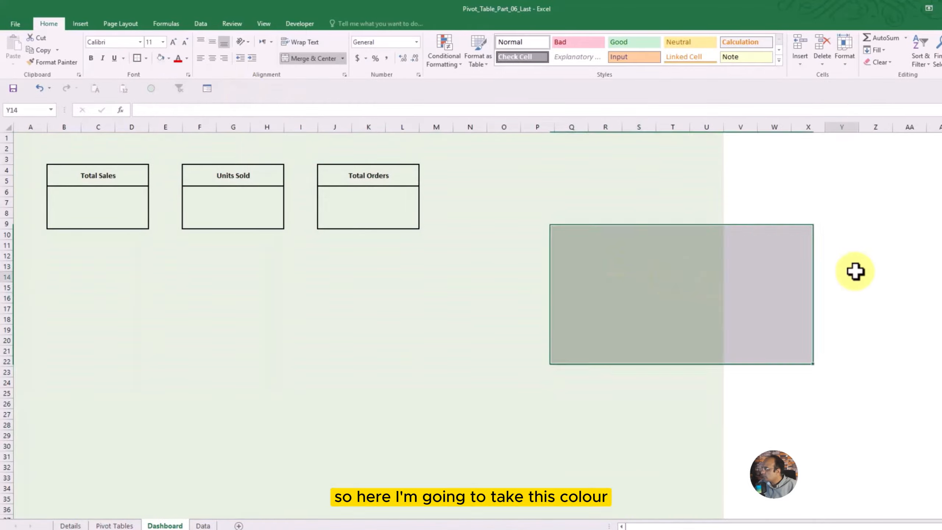
pyautogui.click(842, 271)
pyautogui.click(799, 180)
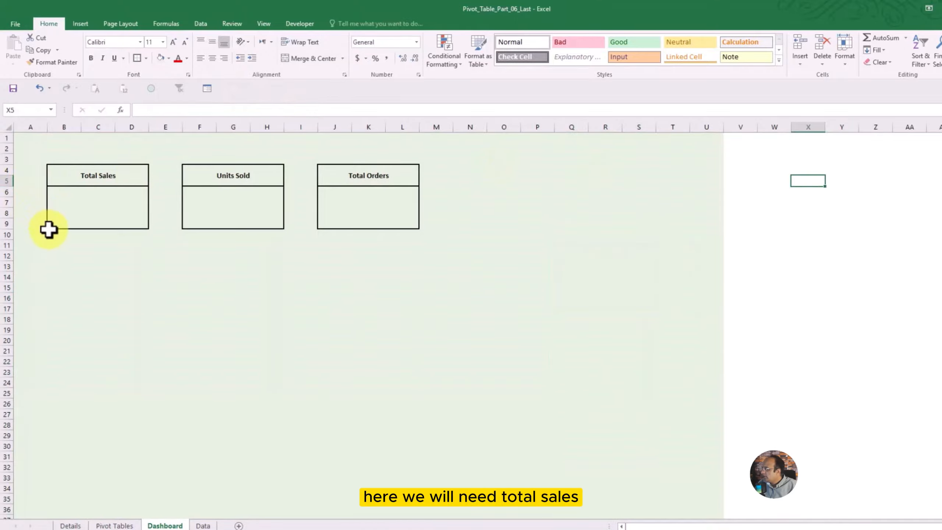
# - Increase the font size of the three card titles in rows 4 and 5 to 18
pyautogui.click(81, 210)
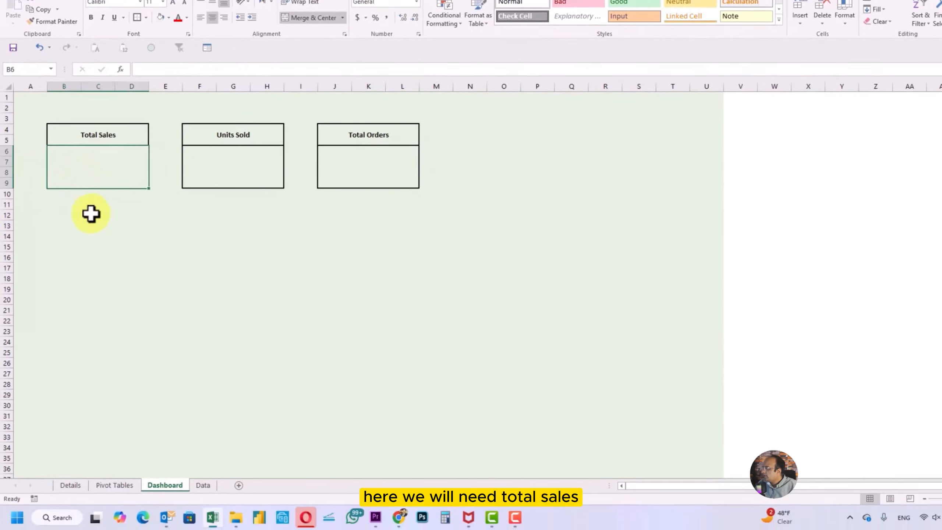
pyautogui.click(76, 129)
pyautogui.moveTo(76, 129); pyautogui.dragTo(345, 141)
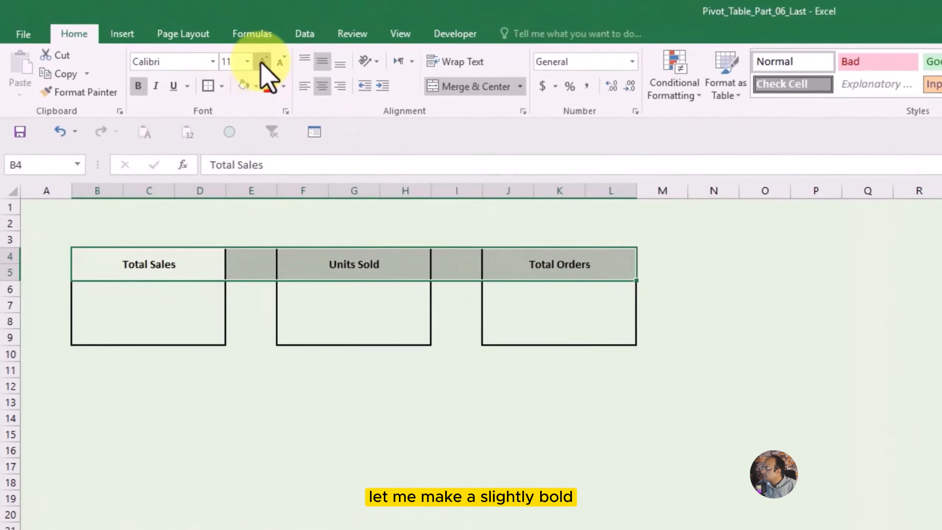
pyautogui.click(173, 2)
pyautogui.click(172, 3)
pyautogui.click(173, 2)
pyautogui.click(267, 65)
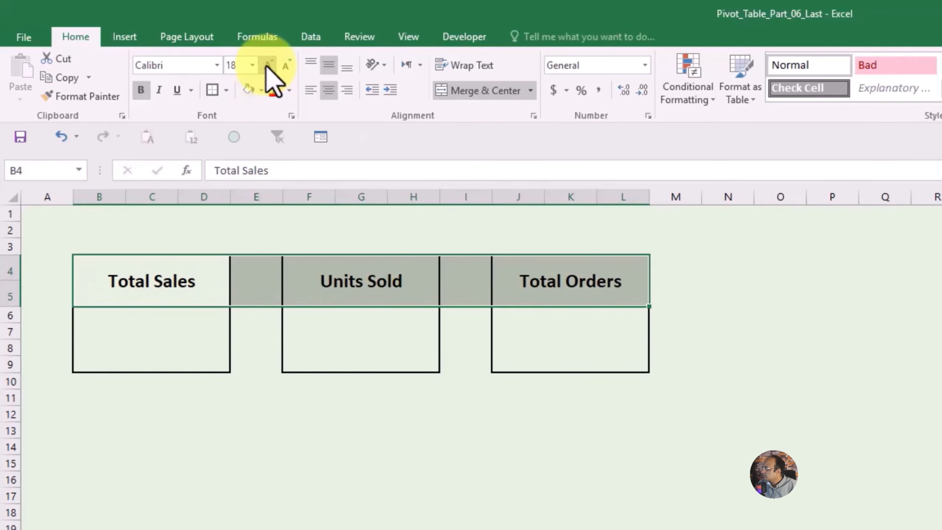
pyautogui.click(245, 523)
# - Widen column D slightly to make the Total Sales card wider
pyautogui.click(163, 270)
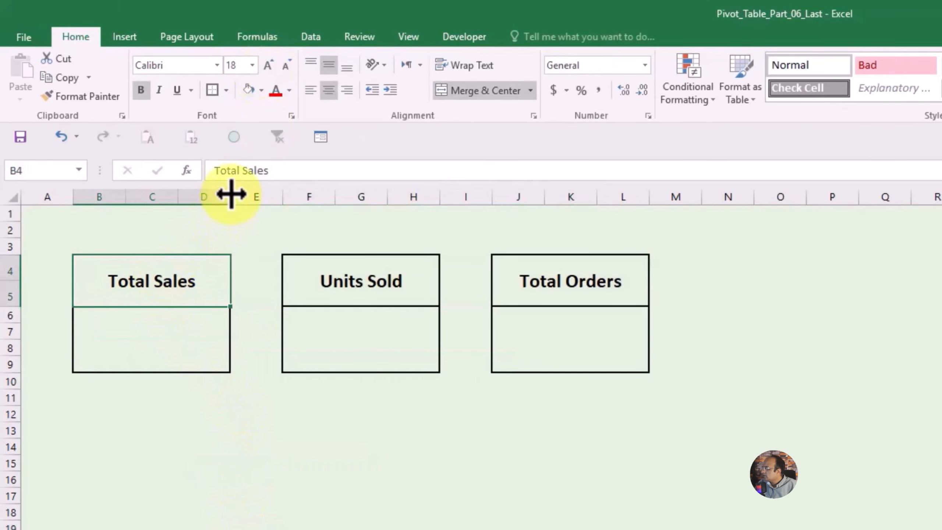
pyautogui.moveTo(231, 193); pyautogui.dragTo(246, 193)
pyautogui.click(244, 444)
# - Color the card title backgrounds: green for Total Sales, orange for Units Sold and light blue for Total Orders
pyautogui.click(158, 284)
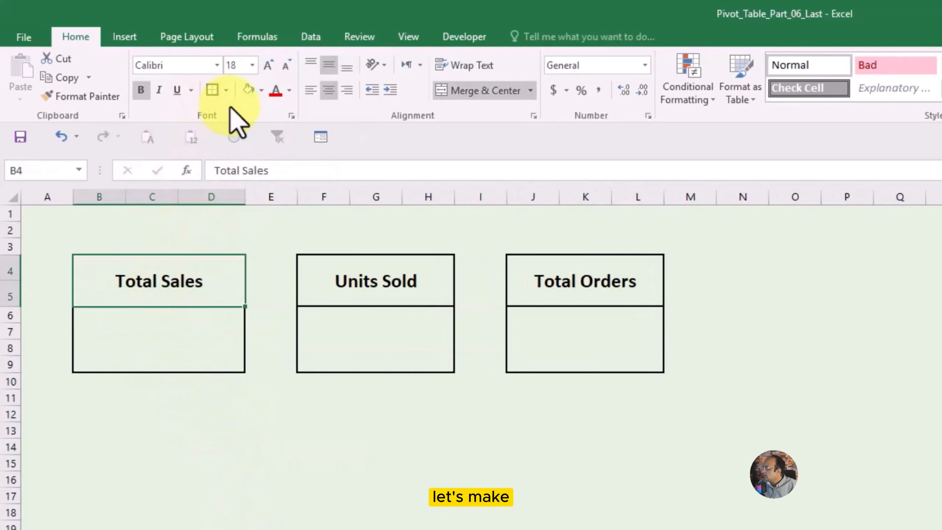
pyautogui.click(261, 90)
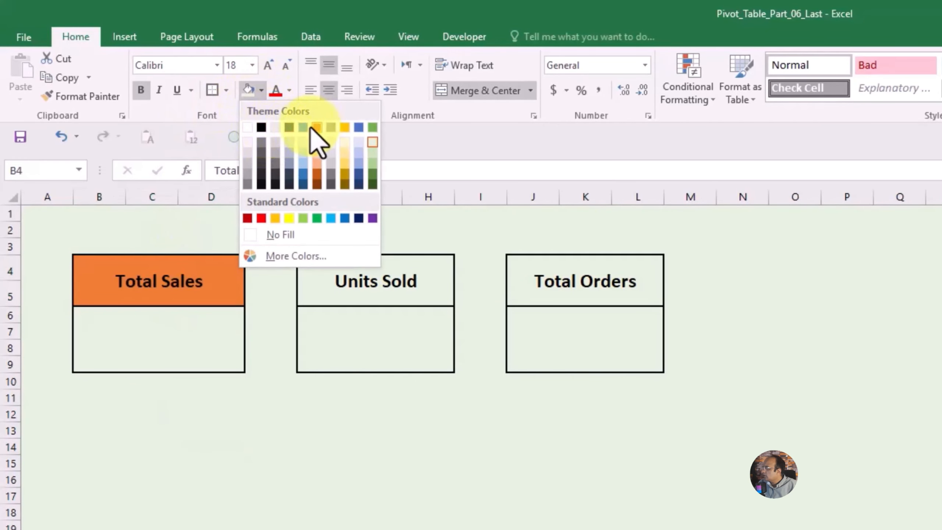
pyautogui.click(376, 126)
pyautogui.click(373, 259)
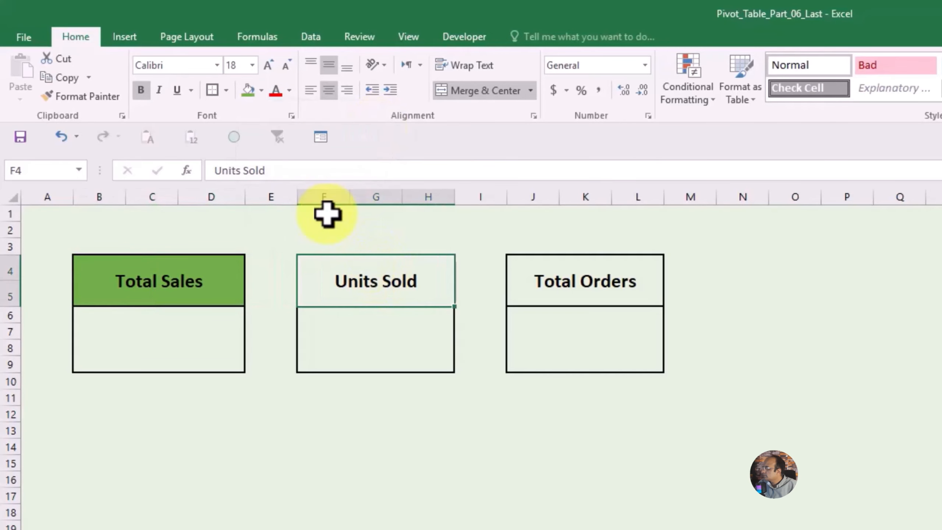
pyautogui.click(262, 90)
pyautogui.click(321, 143)
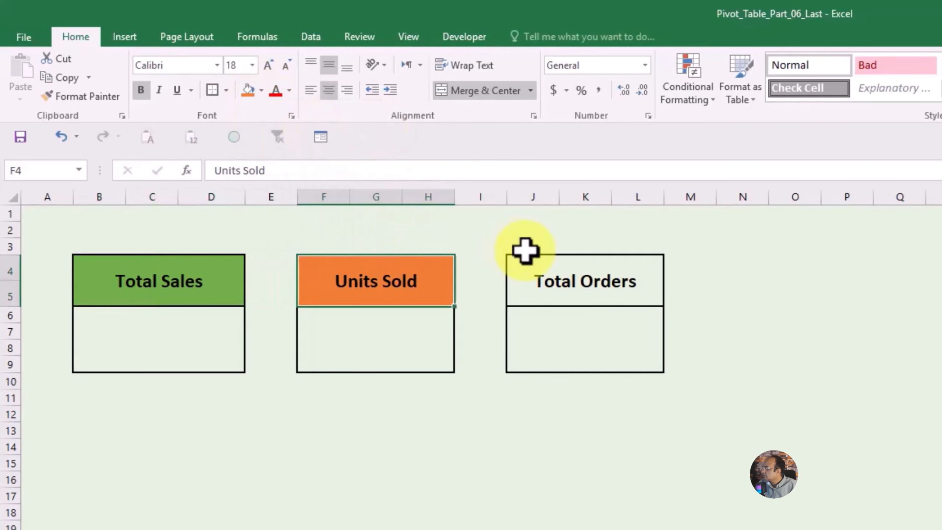
pyautogui.click(525, 253)
pyautogui.click(262, 91)
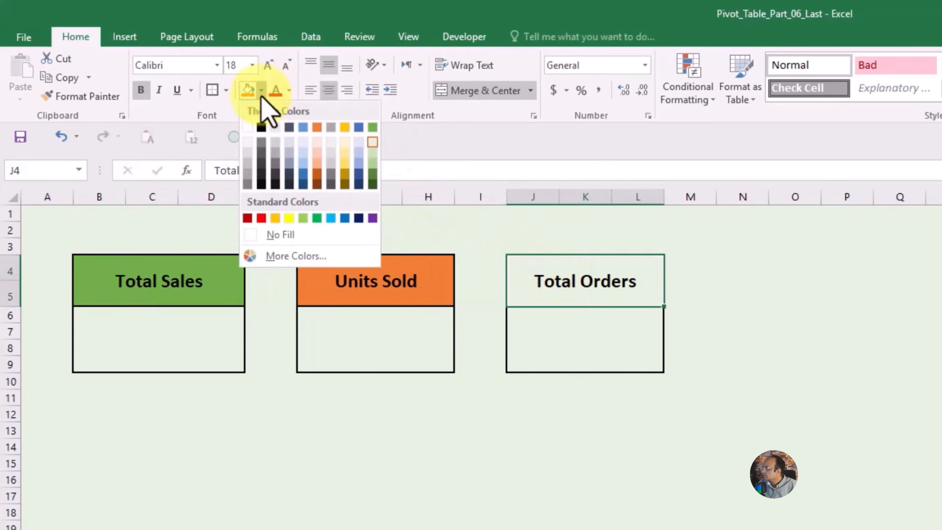
pyautogui.click(331, 218)
pyautogui.click(256, 514)
# - Change the font color of all three card titles to white
pyautogui.click(116, 287)
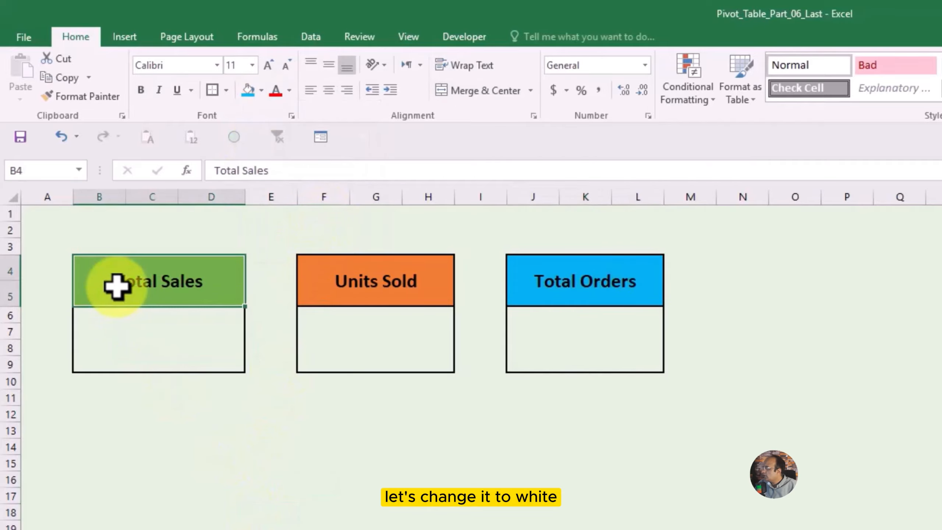
pyautogui.click(289, 90)
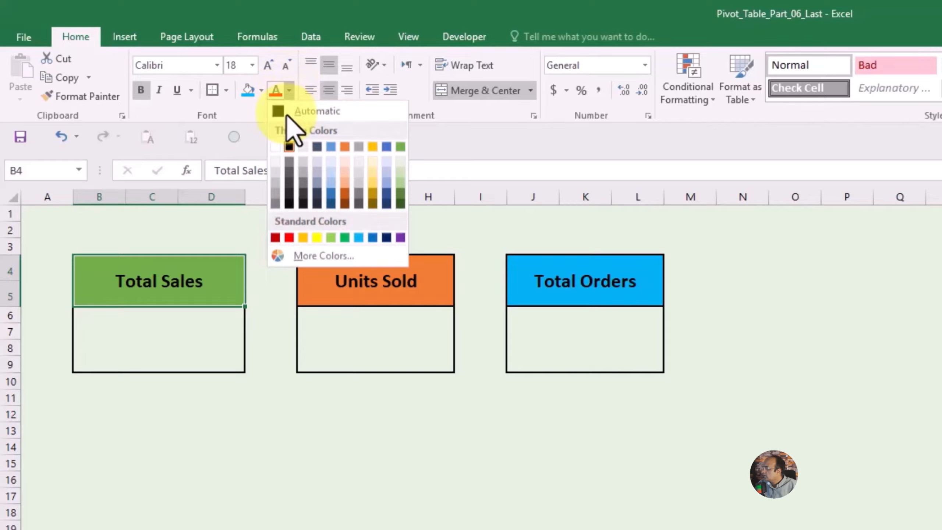
pyautogui.click(276, 146)
pyautogui.click(351, 285)
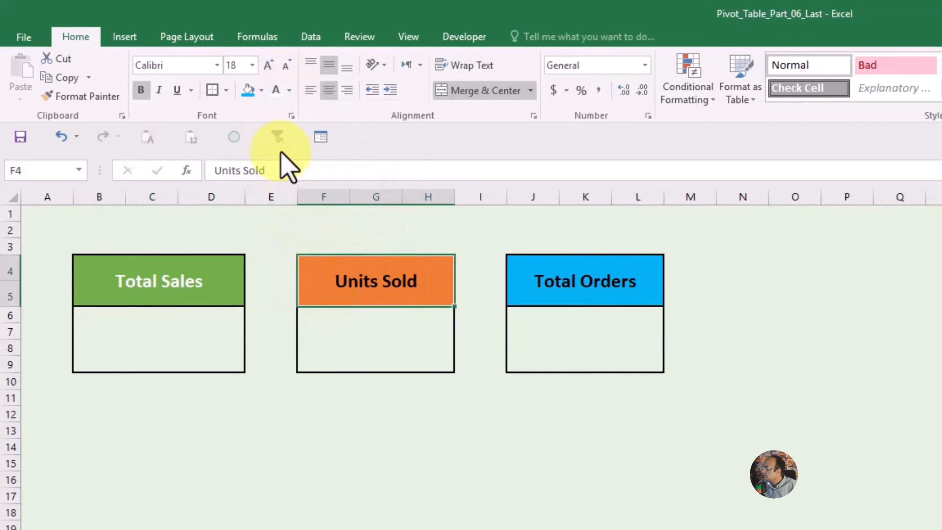
pyautogui.click(276, 91)
pyautogui.click(532, 273)
pyautogui.click(274, 92)
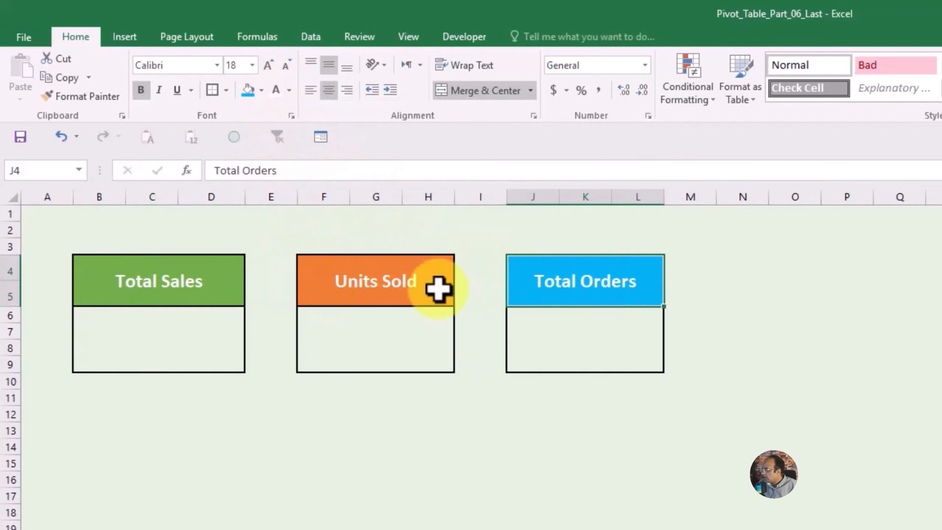
pyautogui.click(481, 479)
pyautogui.click(806, 502)
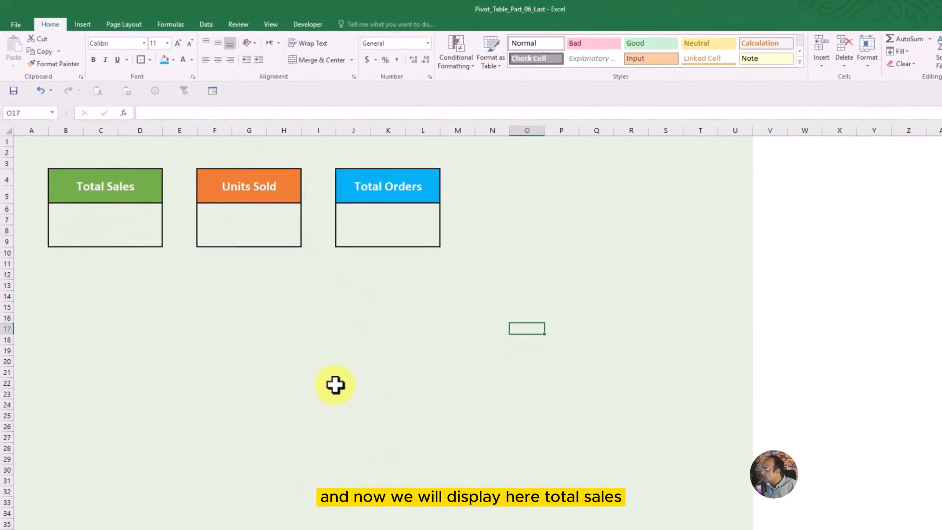
# - Link the Total Sales card's value cell to the Sum of Total Sales grand total of the first table on the Pivot Tables sheet
pyautogui.click(79, 213)
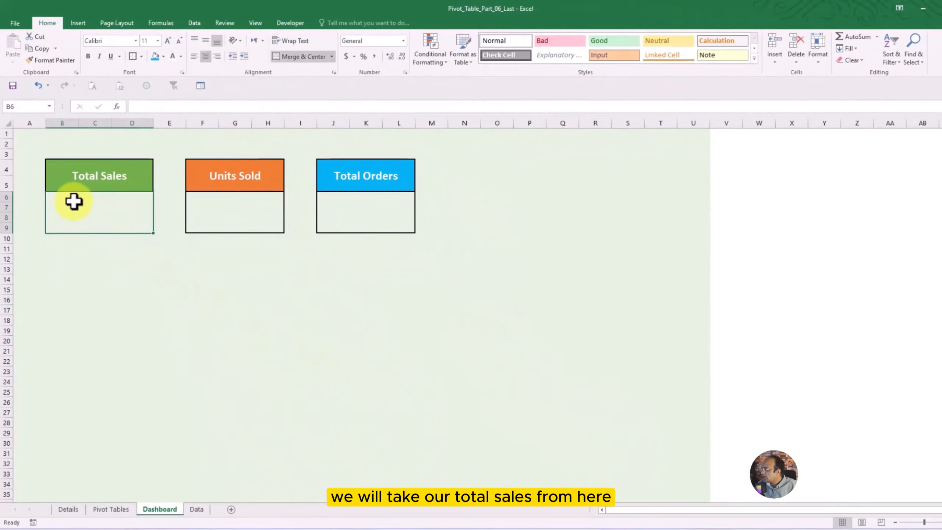
pyautogui.click(117, 511)
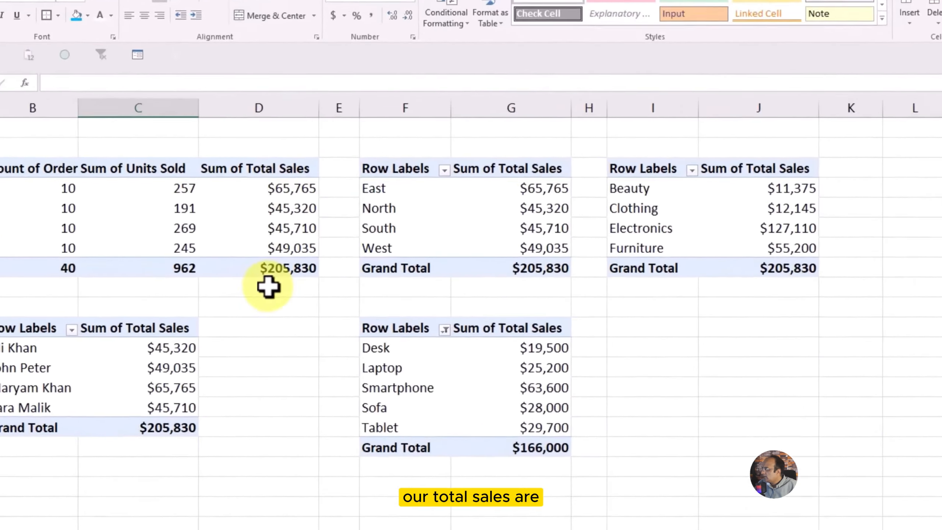
pyautogui.click(305, 247)
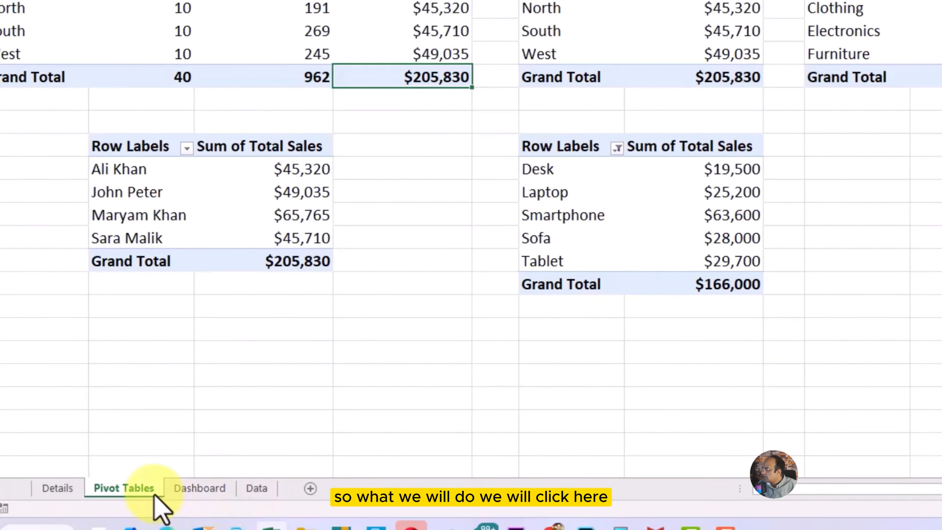
pyautogui.click(169, 489)
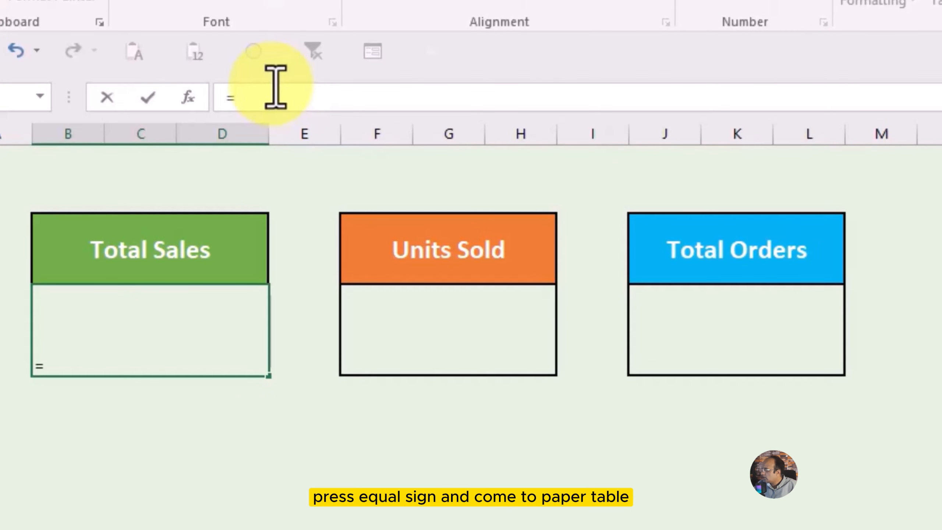
pyautogui.click(168, 496)
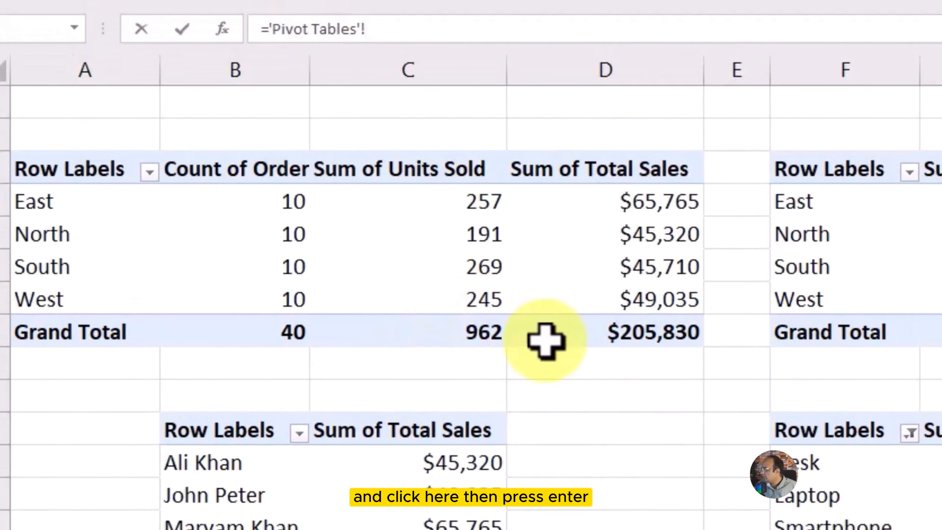
pyautogui.click(637, 332)
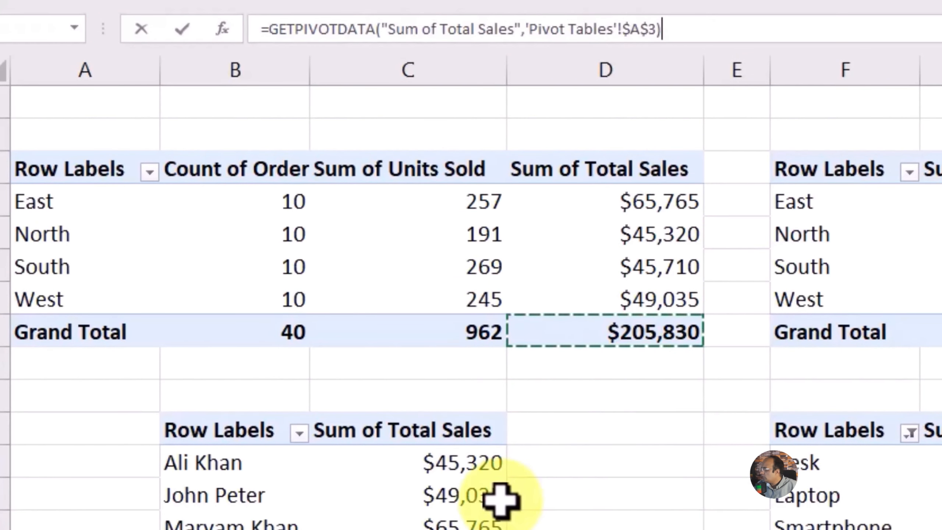
pyautogui.press('Return')
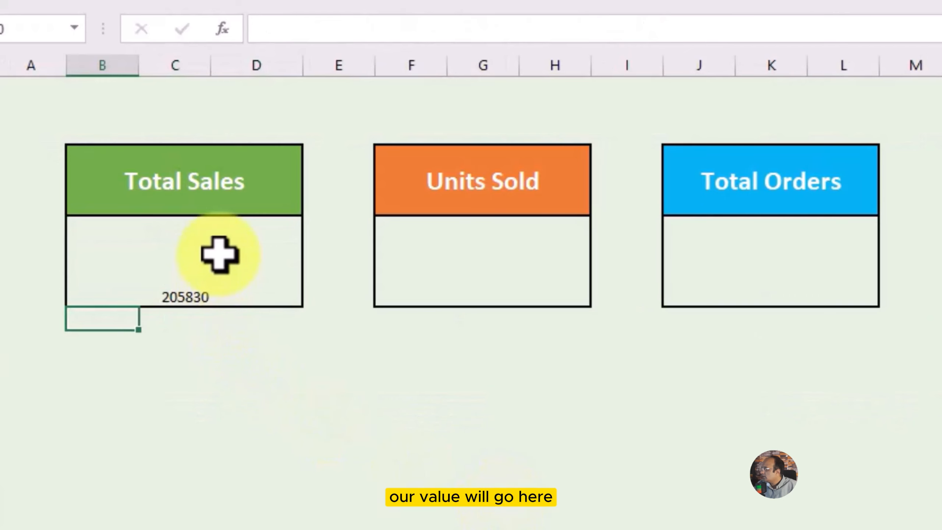
# - Middle-align the Total Sales card's value, make it bold and set its font size to 28
pyautogui.click(221, 256)
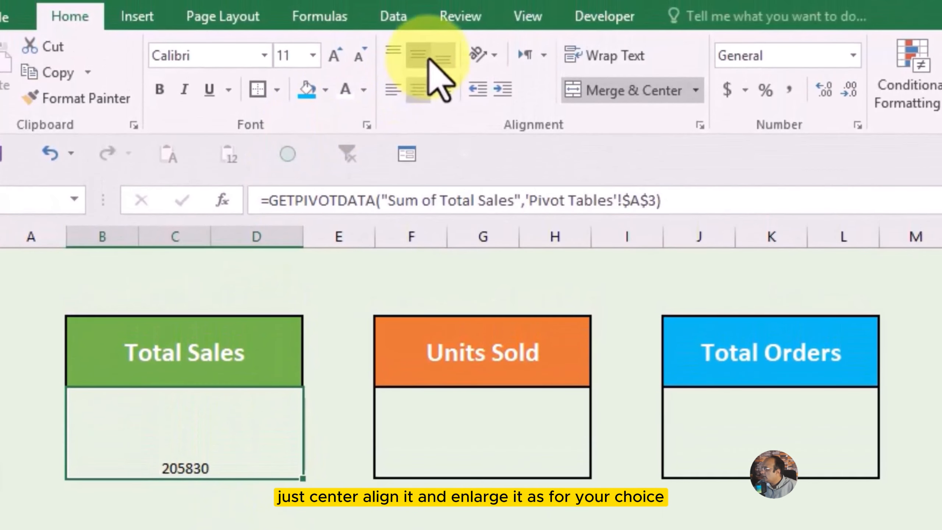
pyautogui.click(335, 54)
pyautogui.click(334, 54)
pyautogui.click(335, 54)
pyautogui.click(334, 54)
pyautogui.click(335, 54)
pyautogui.click(334, 55)
pyautogui.click(335, 54)
pyautogui.click(335, 54)
pyautogui.click(334, 54)
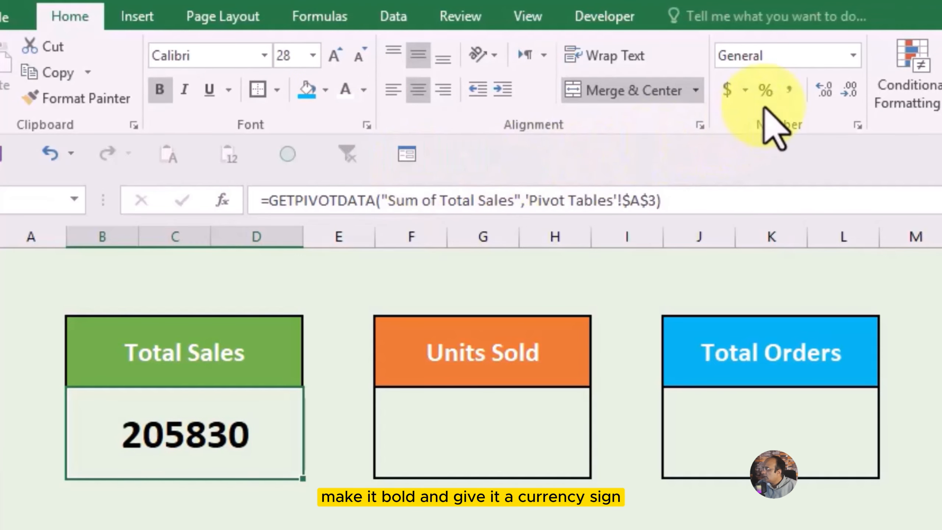
# - Format the Total Sales value with a thousands separator and no decimal places
pyautogui.click(791, 91)
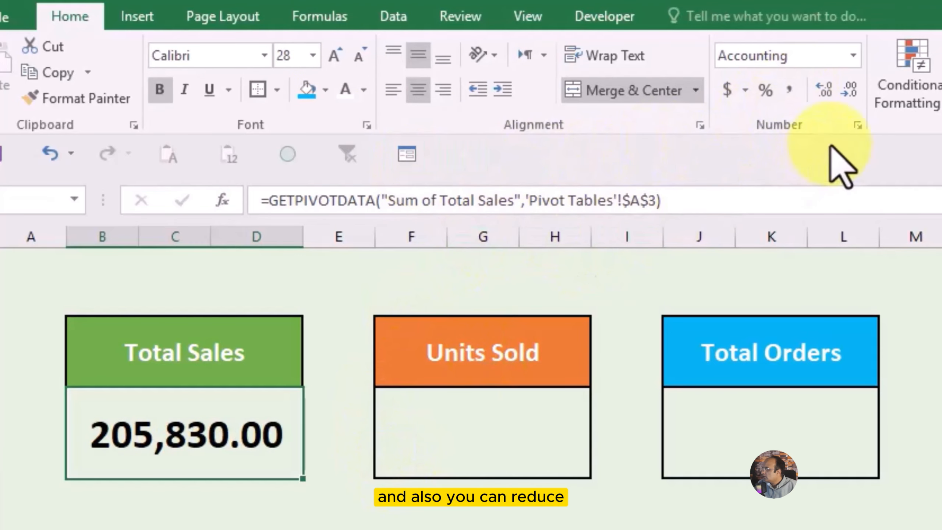
pyautogui.click(850, 91)
pyautogui.click(850, 91)
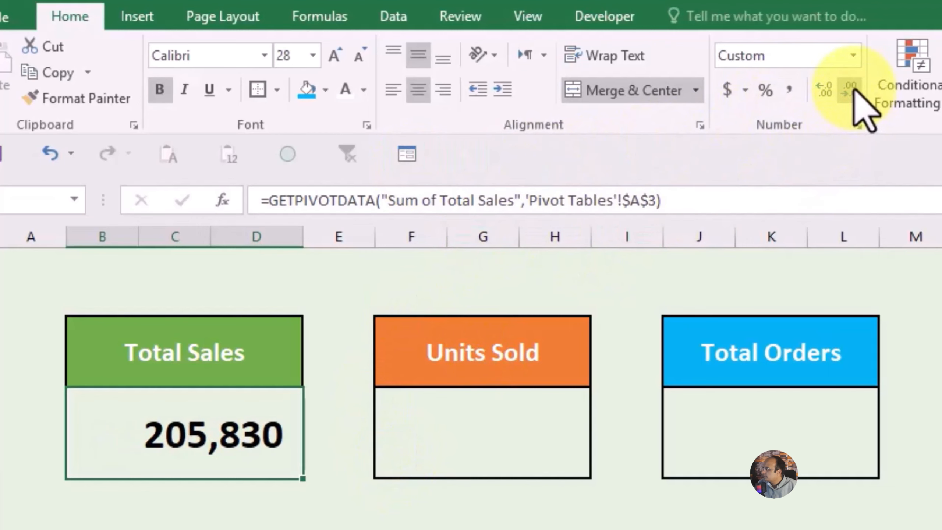
# - Format the Total Sales value as Currency without decimal places
pyautogui.click(852, 56)
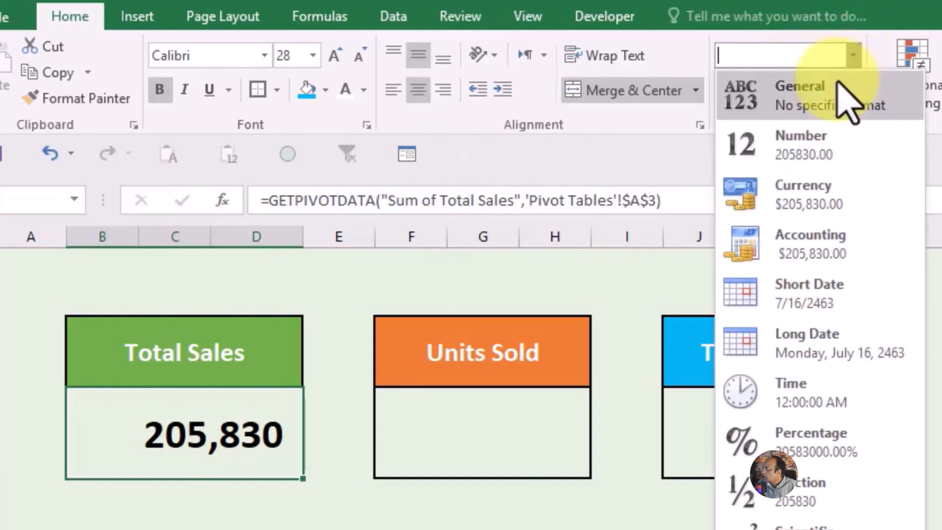
pyautogui.click(827, 194)
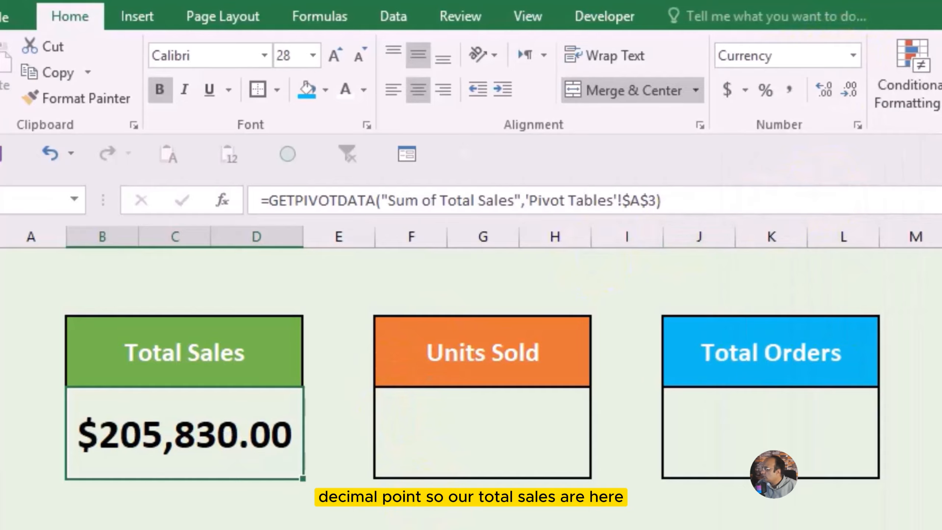
pyautogui.click(851, 88)
pyautogui.click(850, 89)
pyautogui.click(483, 528)
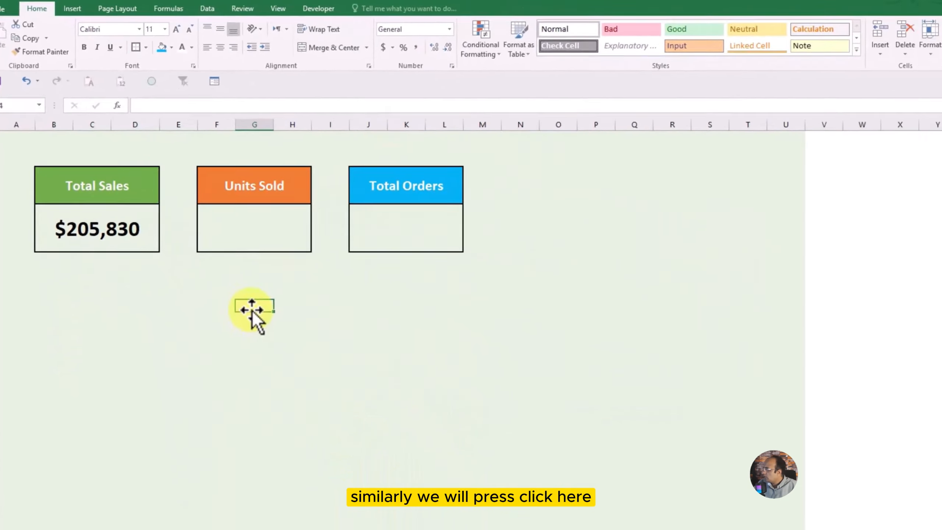
# - Link the Units Sold card's value cell to the Sum of Units Sold grand total of the first table on the Pivot Tables sheet
pyautogui.click(255, 227)
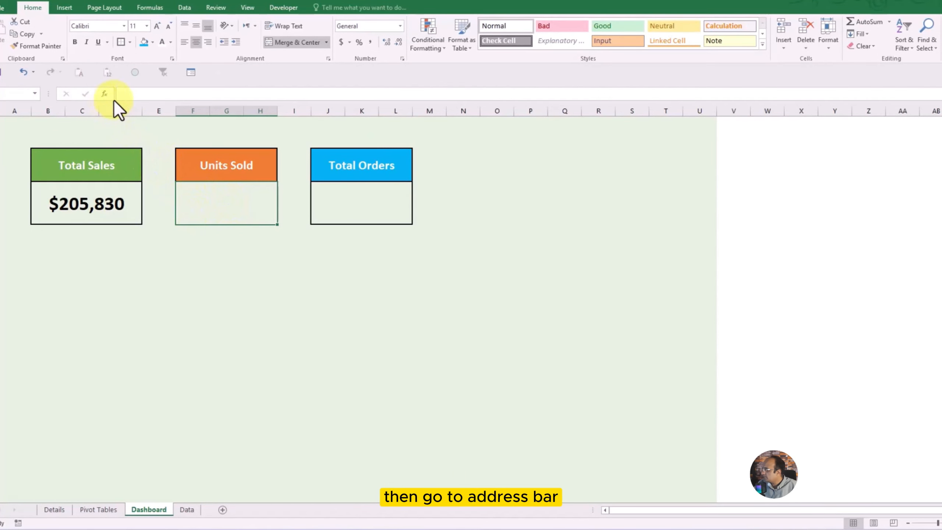
pyautogui.write('=')
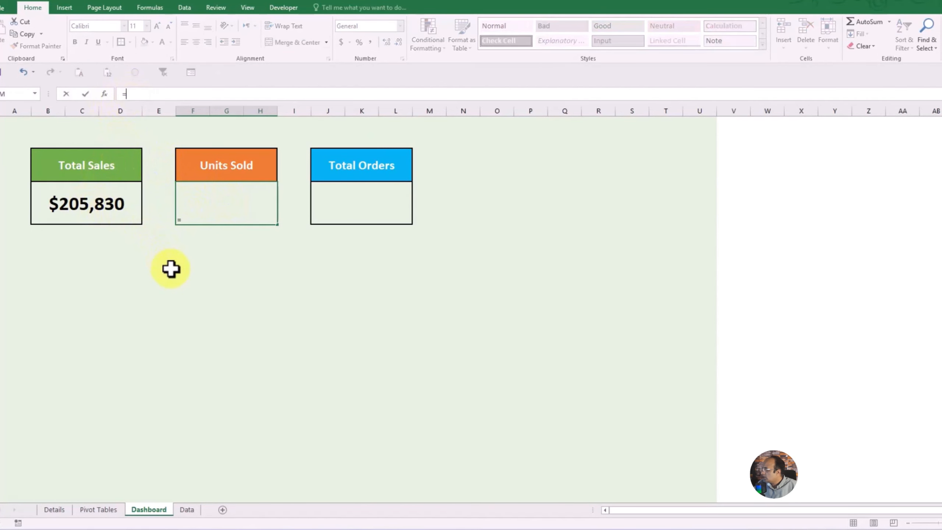
pyautogui.click(98, 510)
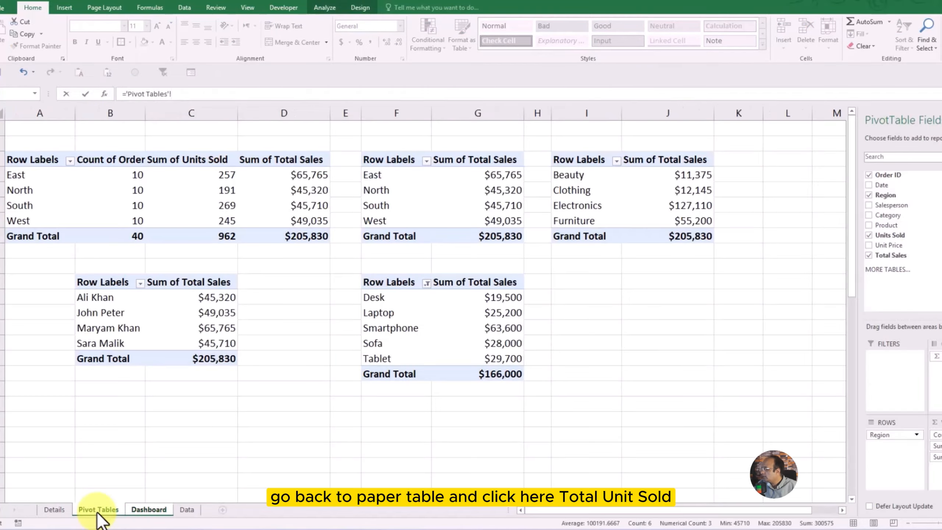
pyautogui.click(210, 236)
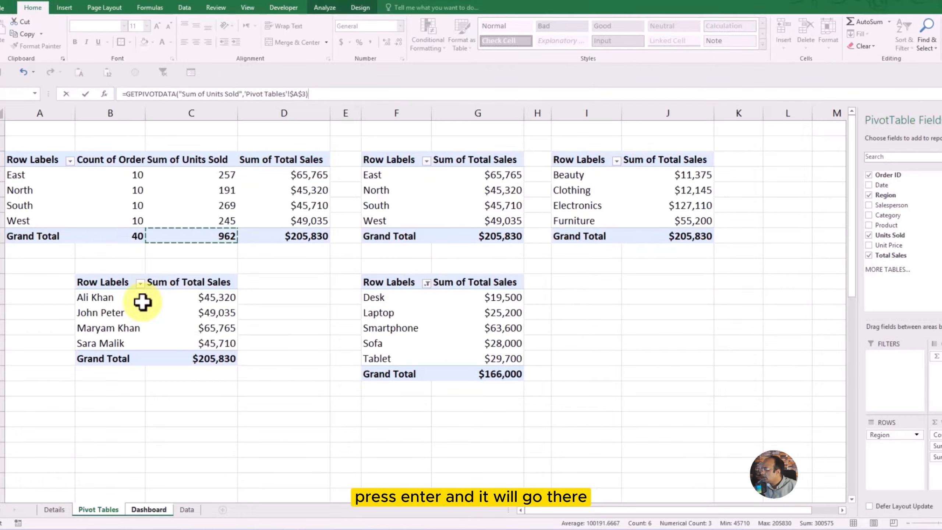
pyautogui.press('Return')
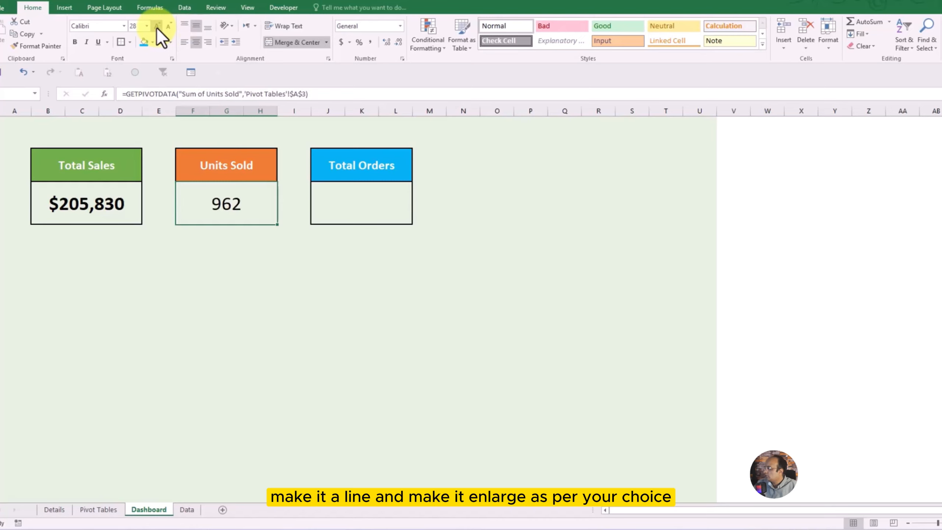
# - Middle-align the Units Sold card's value, set its font size to 28 and make it bold
pyautogui.hotkey('ctrl', 'b')
pyautogui.click(268, 315)
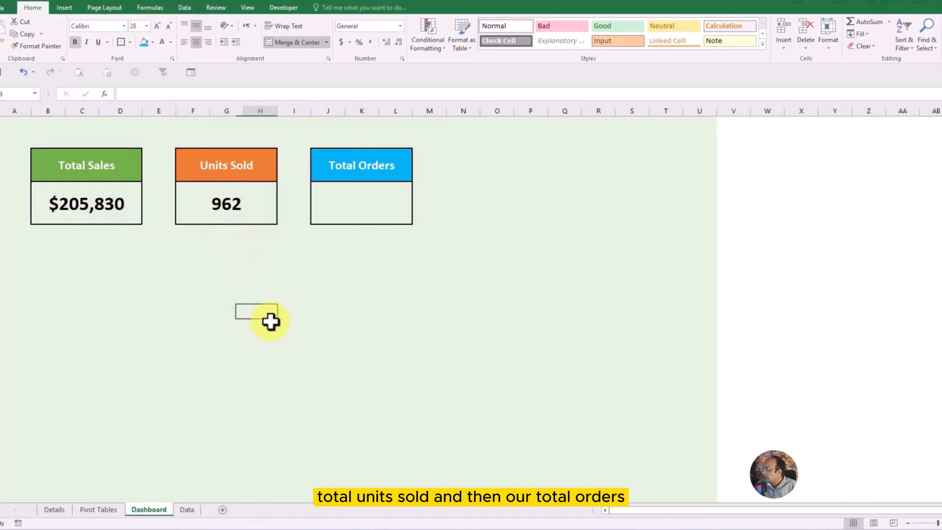
pyautogui.click(270, 321)
# - Link the Total Orders card's value cell to the Count of Order ID grand total of the first table on the Pivot Tables sheet
pyautogui.click(367, 260)
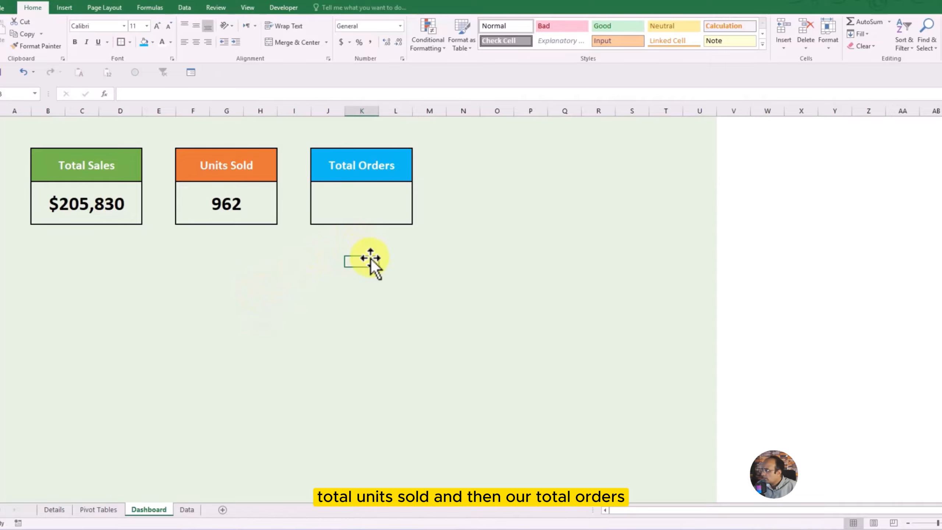
pyautogui.click(365, 207)
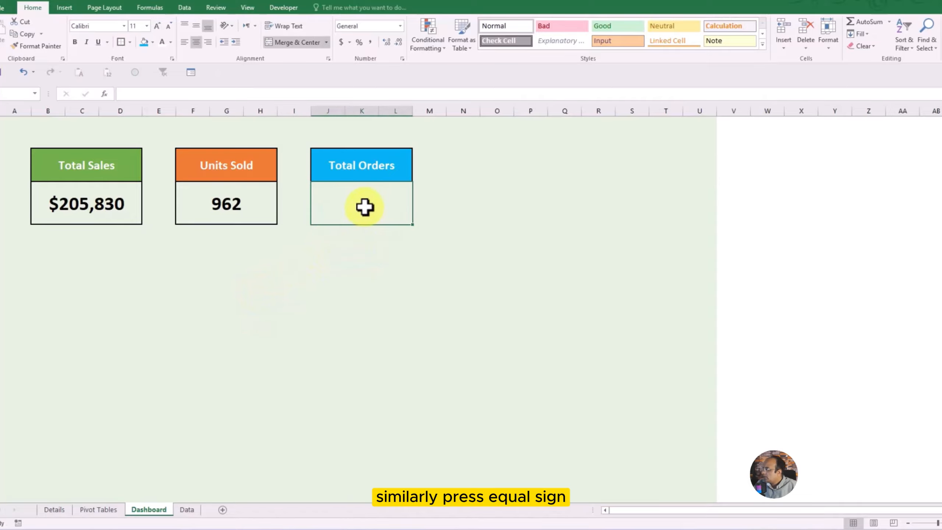
pyautogui.write('=')
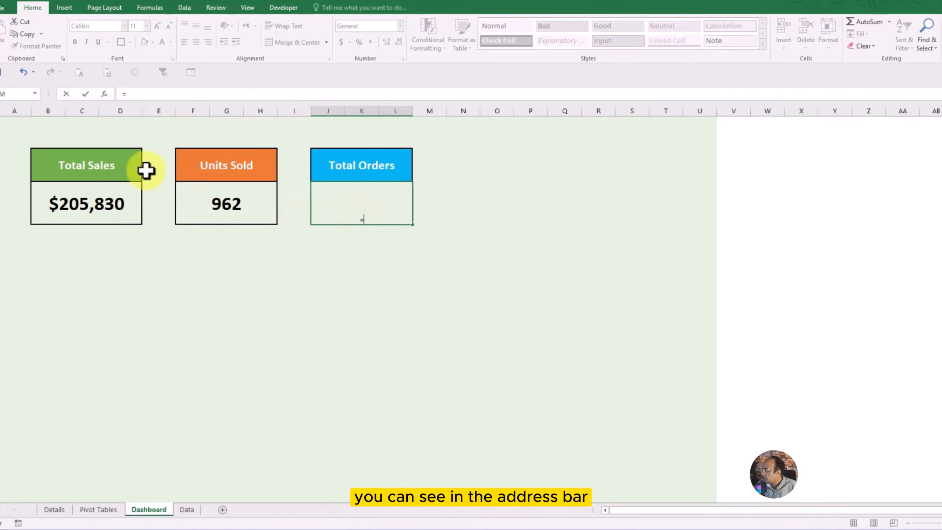
pyautogui.click(99, 510)
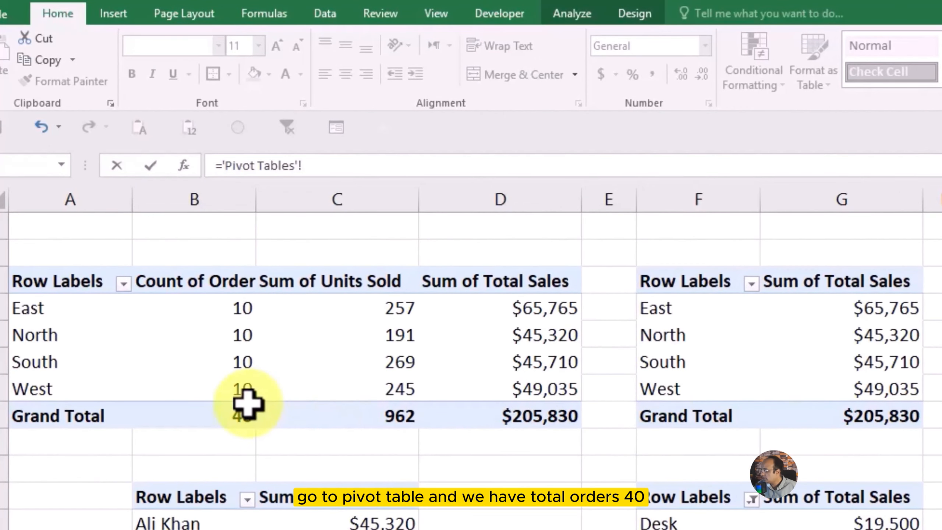
pyautogui.click(228, 412)
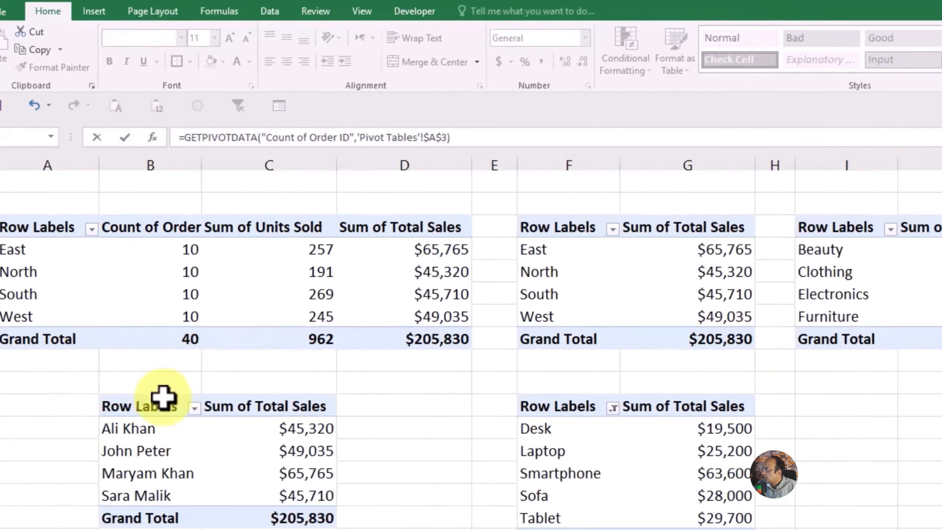
pyautogui.press('Return')
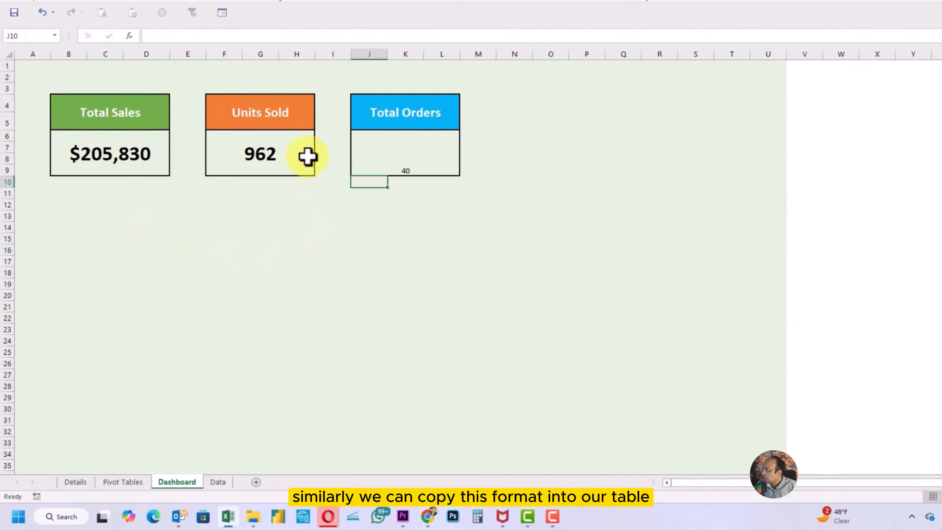
# - Copy the formatting of the Units Sold value onto the Total Orders value with Format Painter
pyautogui.click(271, 155)
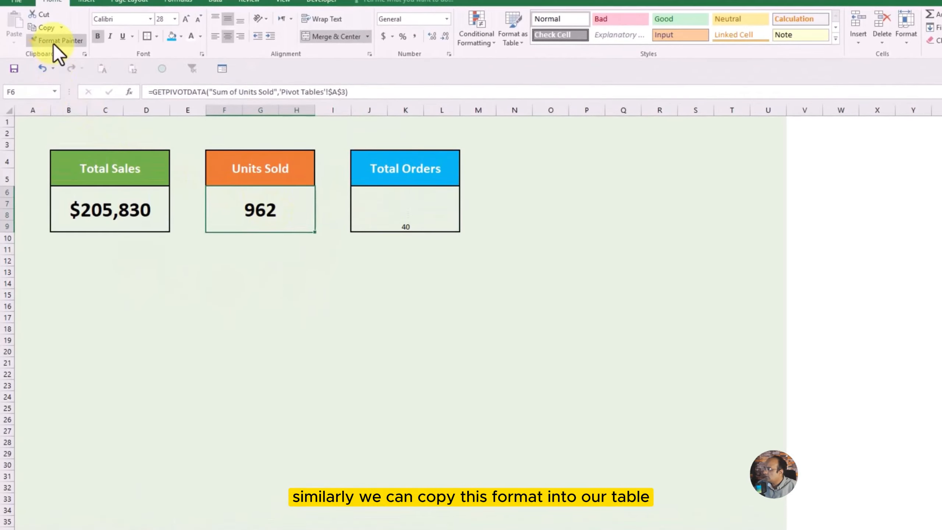
pyautogui.click(54, 43)
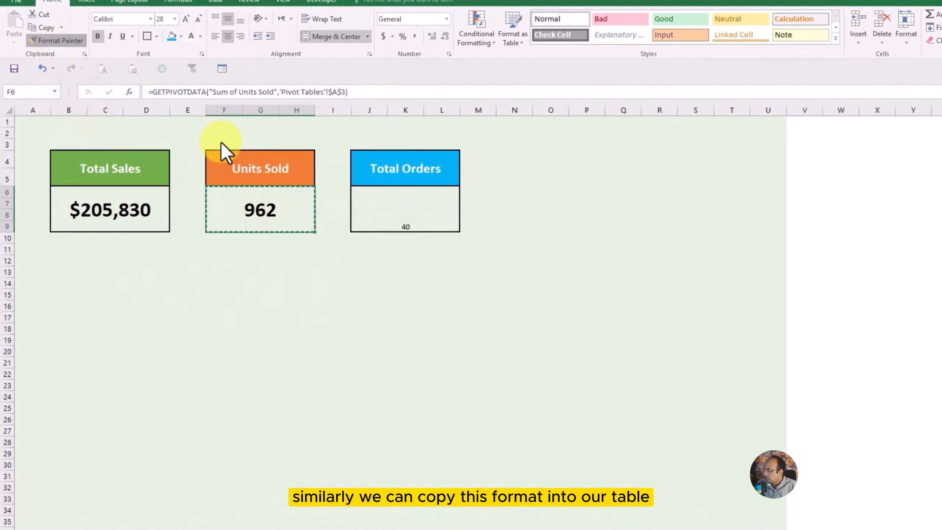
pyautogui.click(435, 215)
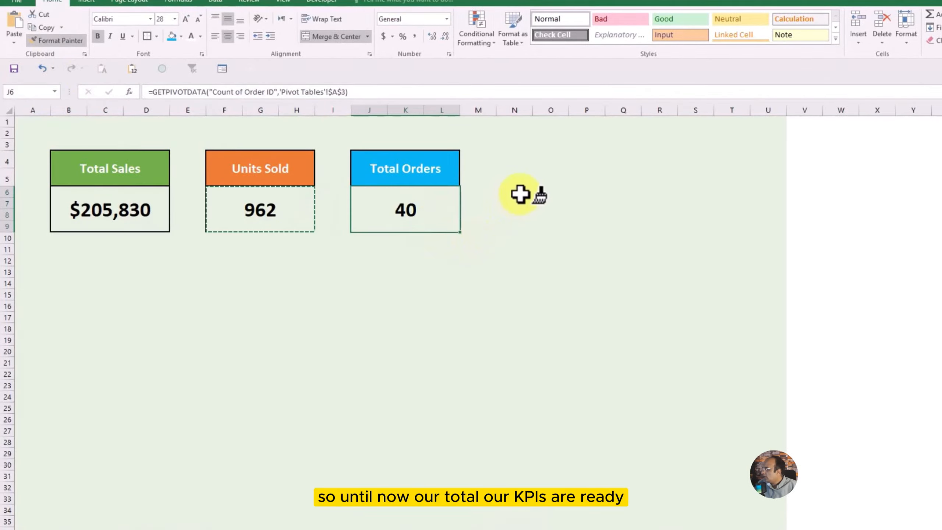
pyautogui.click(912, 214)
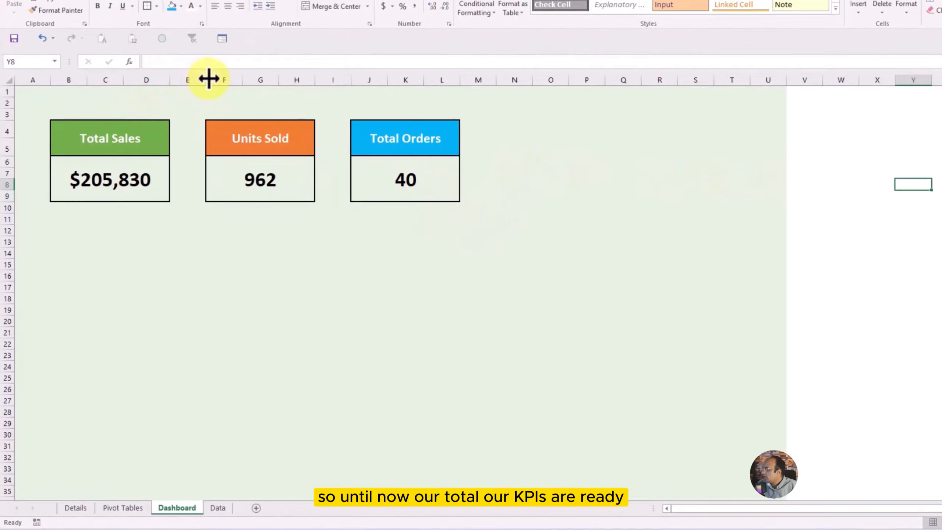
# - Narrow the spacer columns E and I so the three cards sit closer together
pyautogui.moveTo(209, 78); pyautogui.dragTo(185, 78)
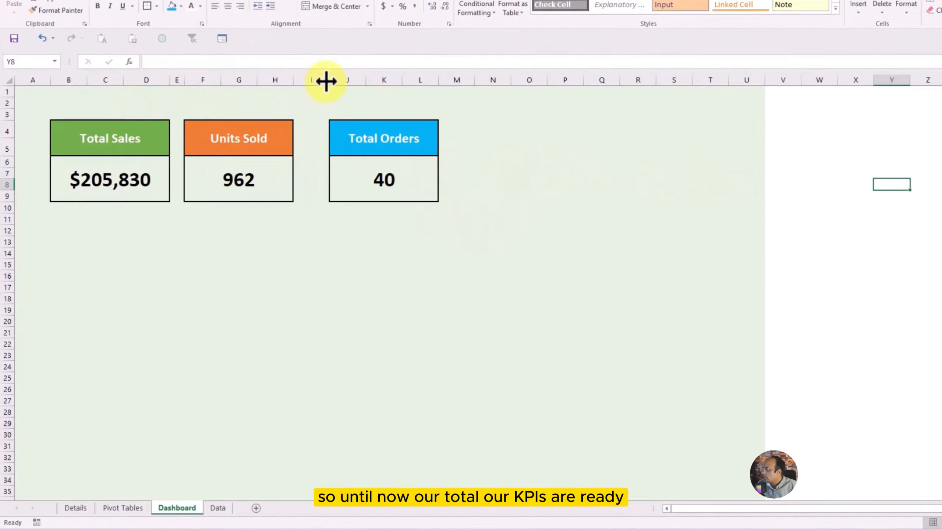
pyautogui.moveTo(326, 81); pyautogui.dragTo(309, 83)
pyautogui.click(553, 163)
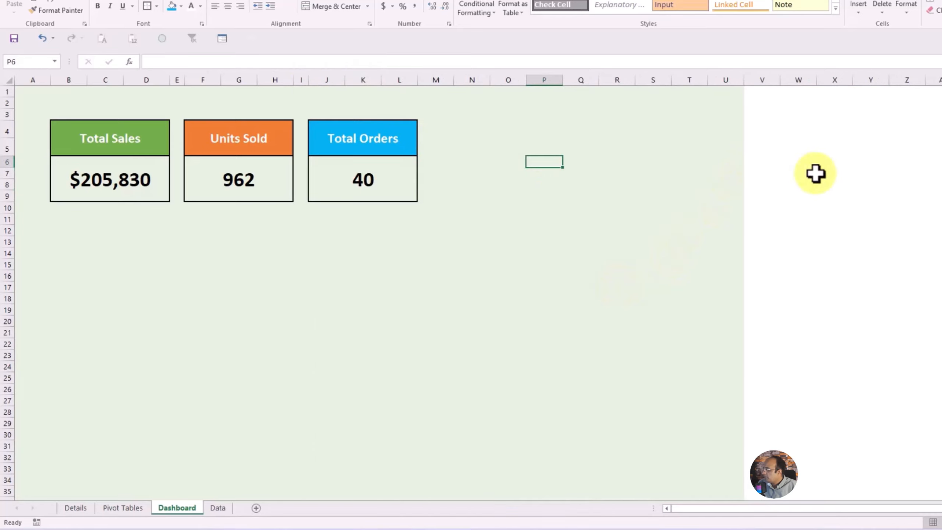
# - Insert a 2-D clustered column chart from the sales-by-region pivot table starting at F3 on the Pivot Tables sheet
pyautogui.click(119, 507)
pyautogui.click(679, 297)
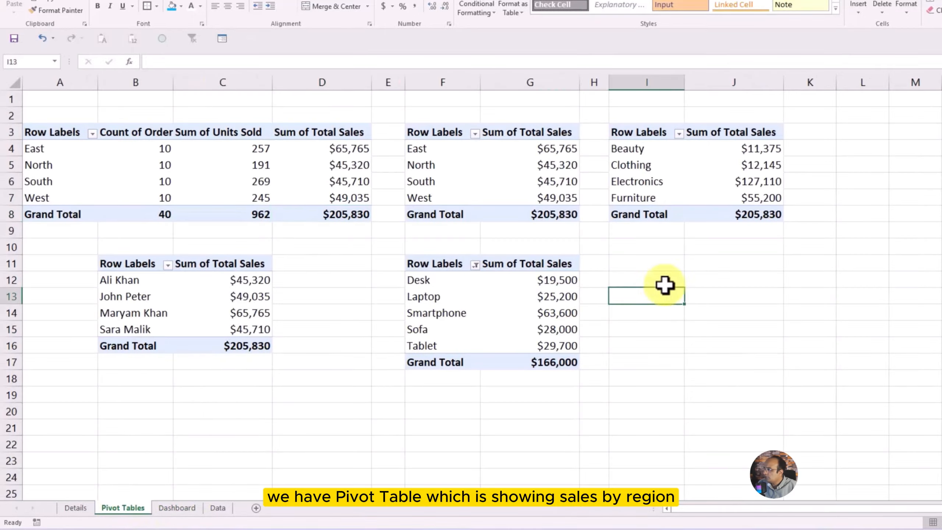
pyautogui.click(516, 135)
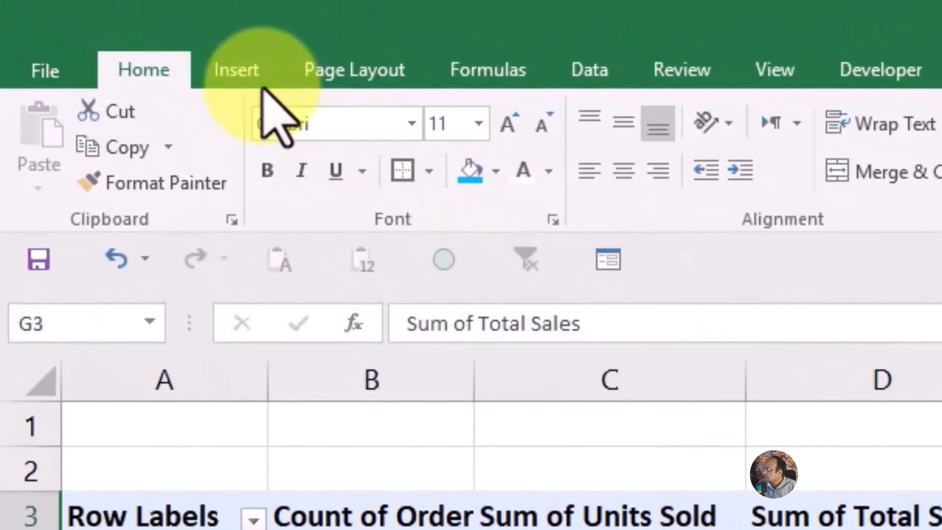
pyautogui.click(244, 84)
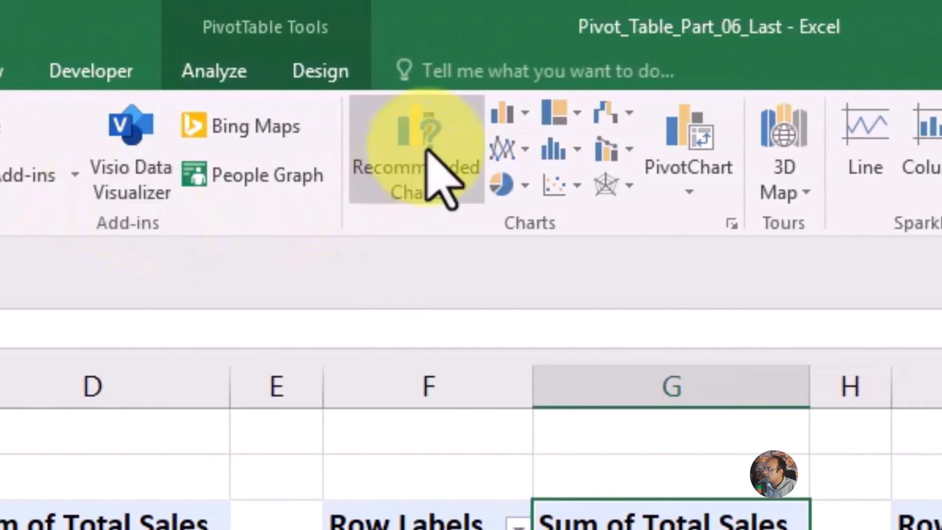
pyautogui.click(507, 116)
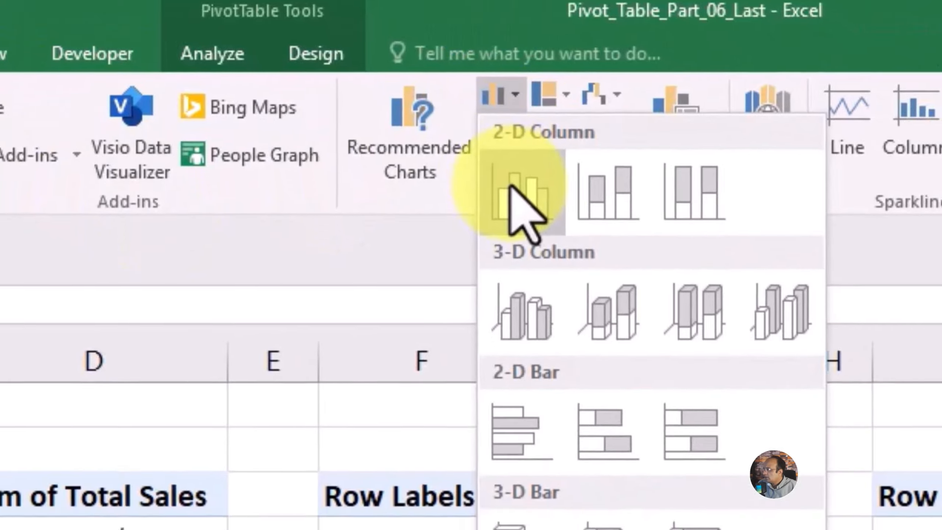
pyautogui.click(519, 208)
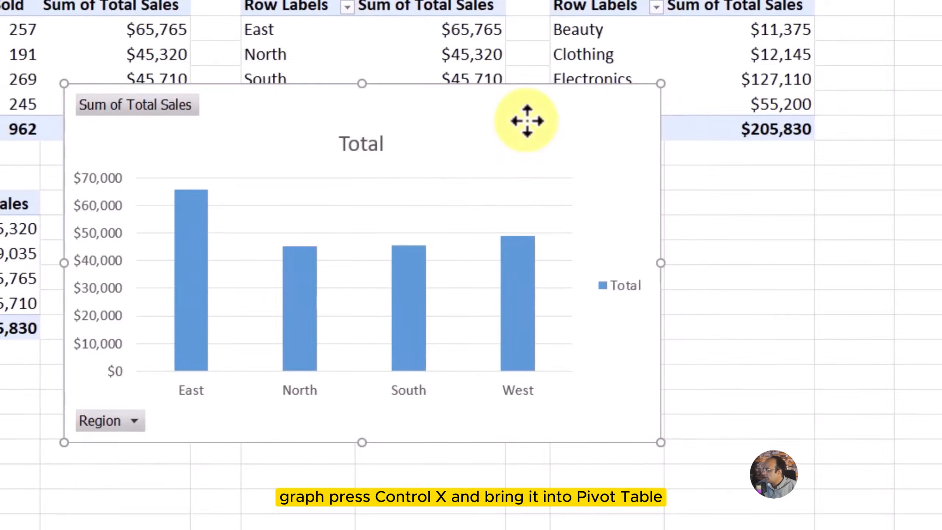
# - Move the region sales chart from the Pivot Tables sheet to the Dashboard sheet by cutting and pasting it
pyautogui.hotkey('ctrl', 'x')
pyautogui.click(48, 450)
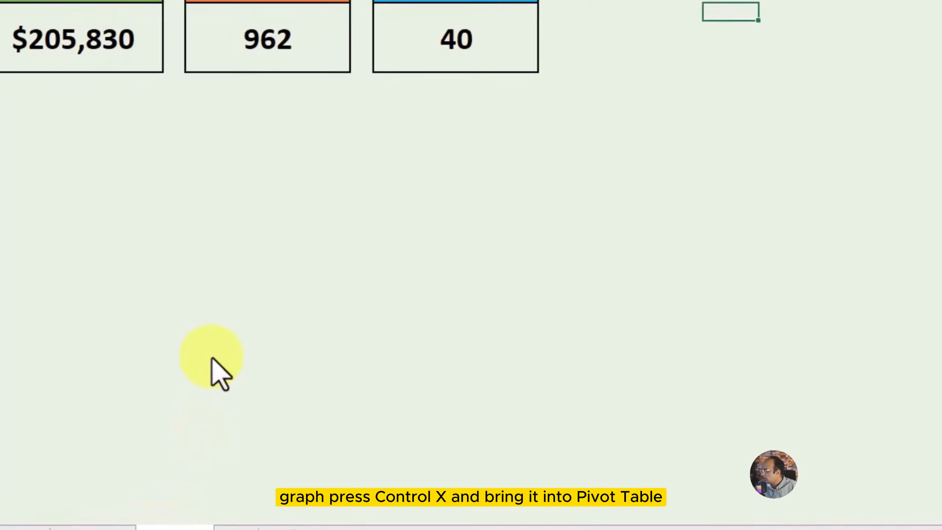
pyautogui.click(128, 151)
pyautogui.hotkey('ctrl', 'v')
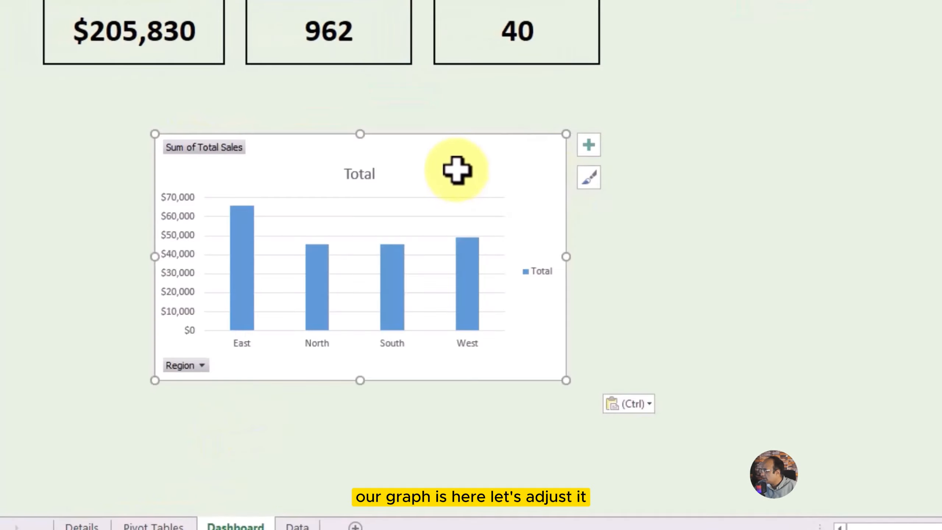
# - Position the chart directly below the Total Sales card, aligned with its outer edge, and reduce the chart's width
pyautogui.moveTo(457, 170); pyautogui.dragTo(345, 117)
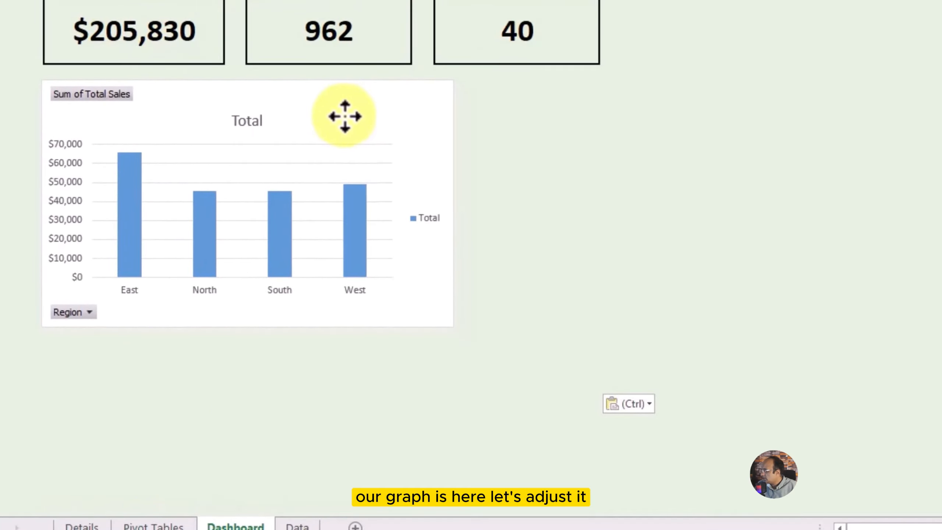
pyautogui.click(450, 233)
pyautogui.moveTo(449, 202); pyautogui.dragTo(414, 196)
pyautogui.click(573, 279)
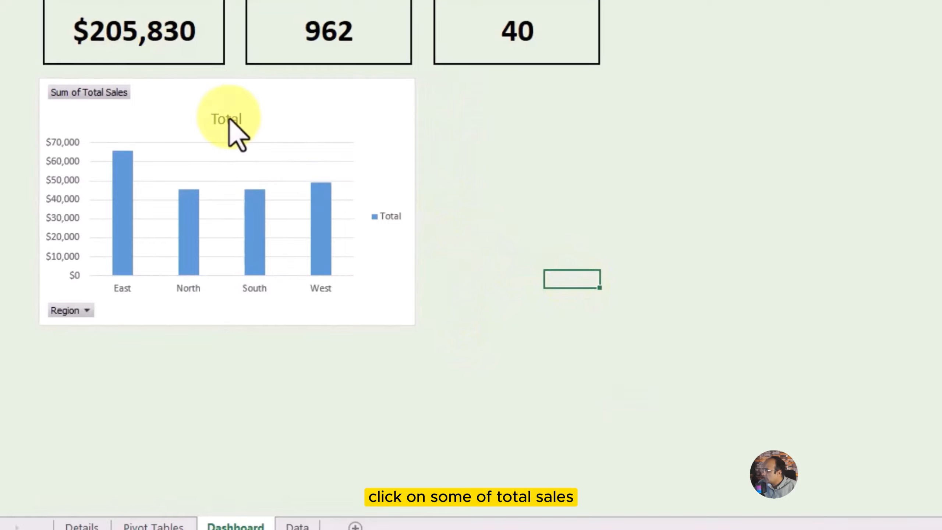
# - Hide all field buttons on the region sales chart
pyautogui.click(89, 96)
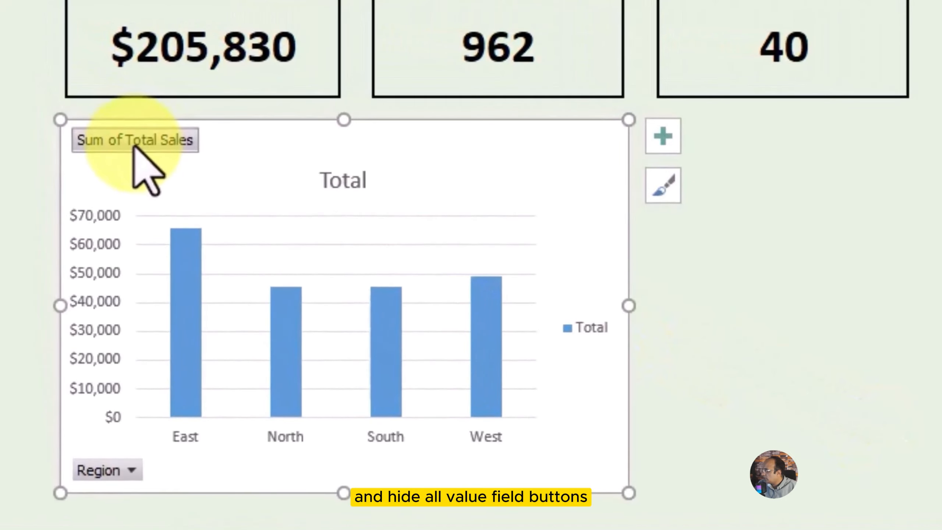
pyautogui.rightClick(134, 147)
pyautogui.click(242, 434)
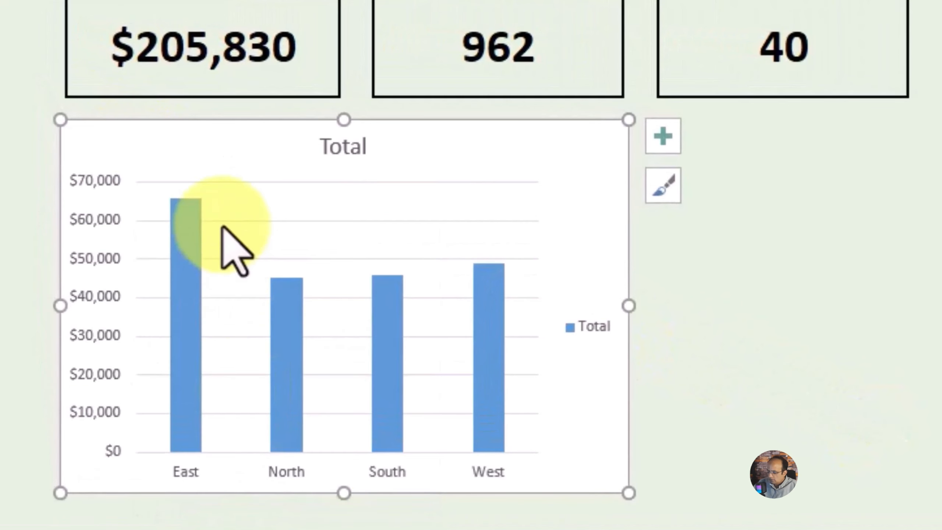
pyautogui.press('Escape')
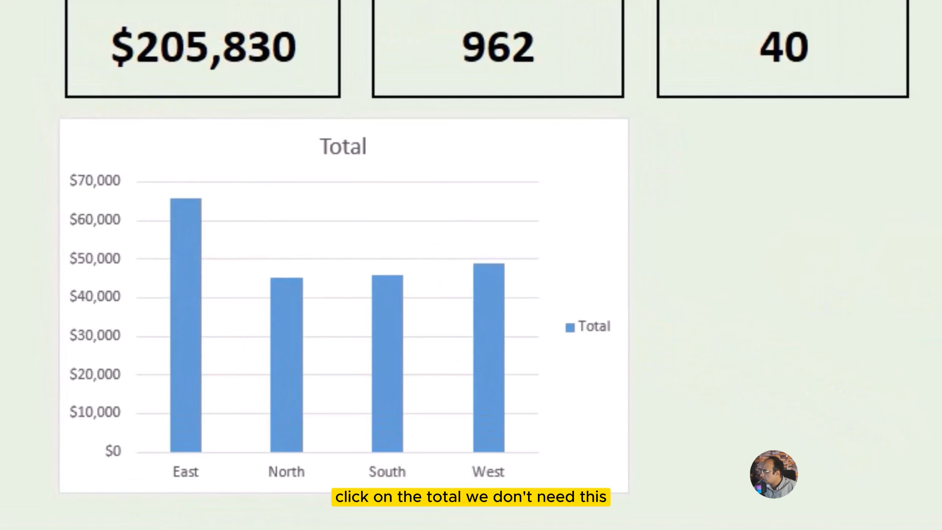
# - Delete the legend from the region sales chart
pyautogui.click(581, 329)
pyautogui.press('Delete')
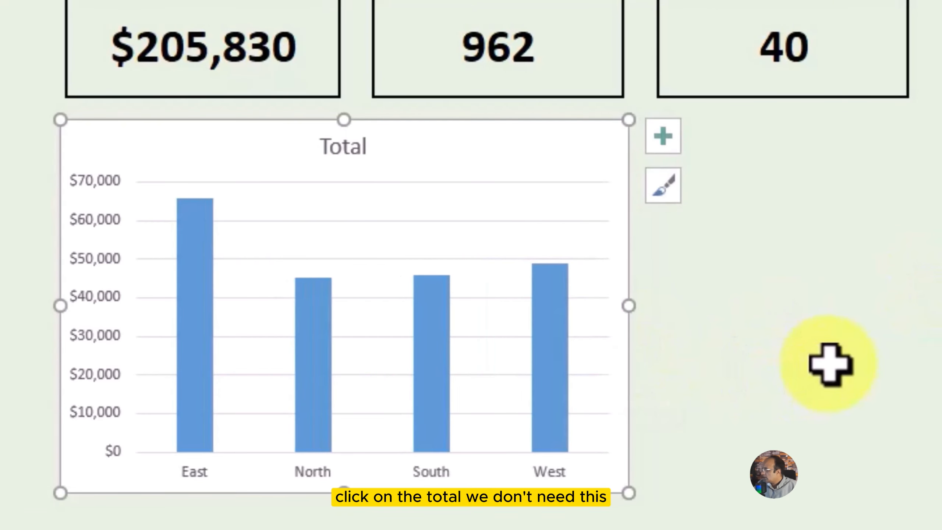
pyautogui.click(831, 366)
# - Change the title of the region sales chart to "Sales by Region"
pyautogui.click(349, 146)
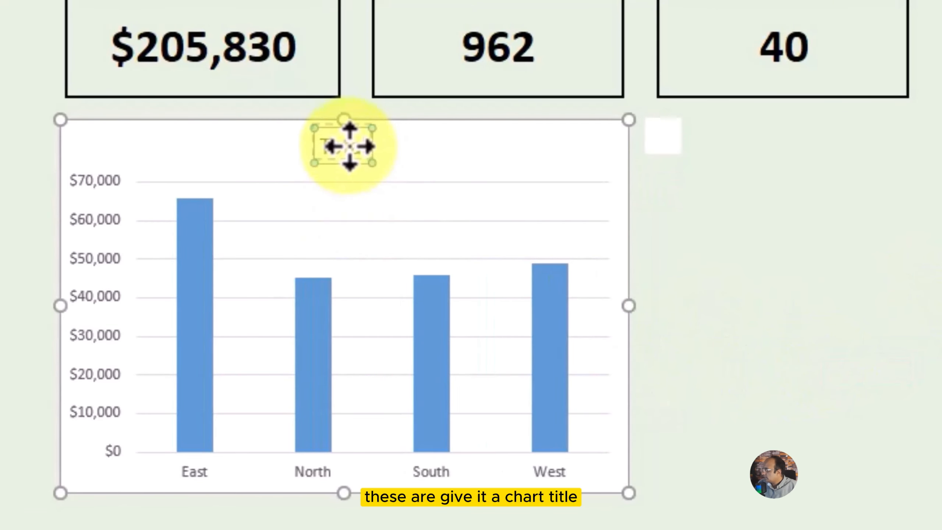
pyautogui.doubleClick(335, 148)
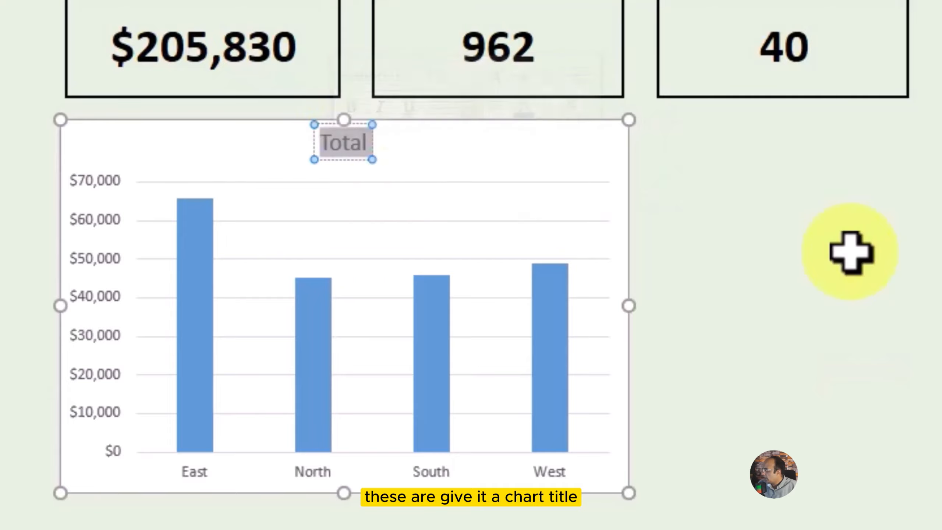
pyautogui.click(851, 253)
pyautogui.click(342, 149)
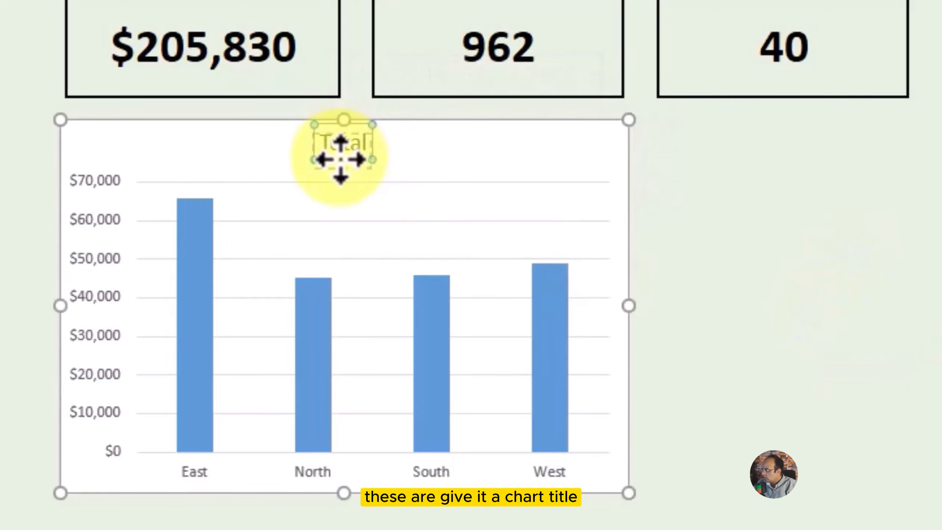
pyautogui.moveTo(341, 159); pyautogui.dragTo(340, 160)
pyautogui.doubleClick(344, 152)
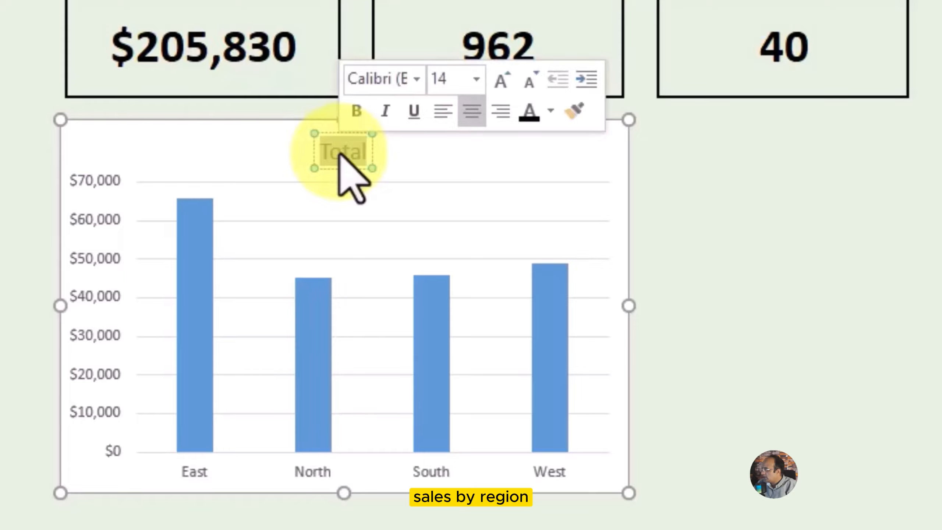
pyautogui.write('Sales b')
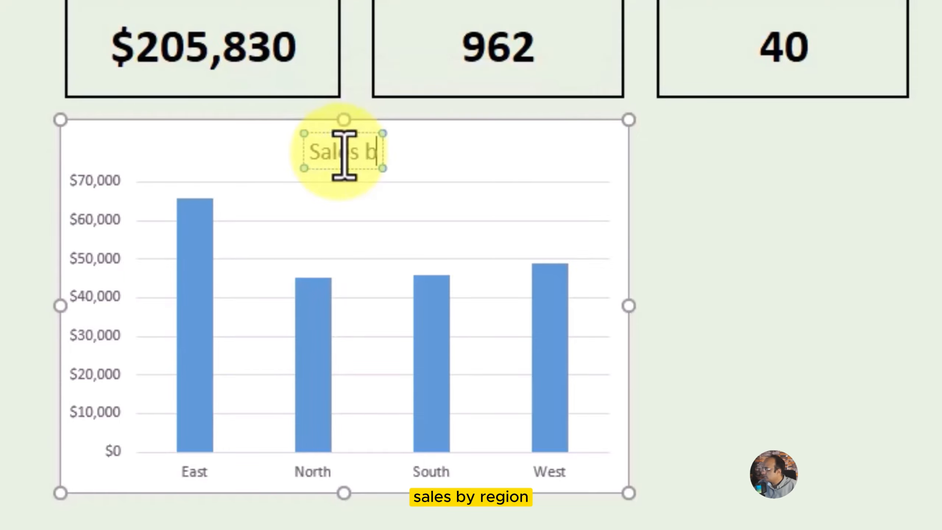
pyautogui.write('y Region')
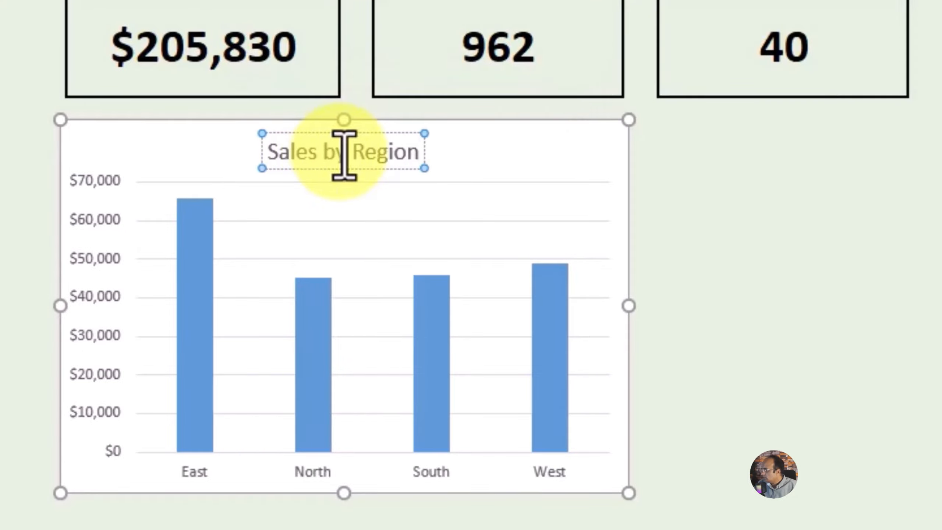
pyautogui.click(831, 356)
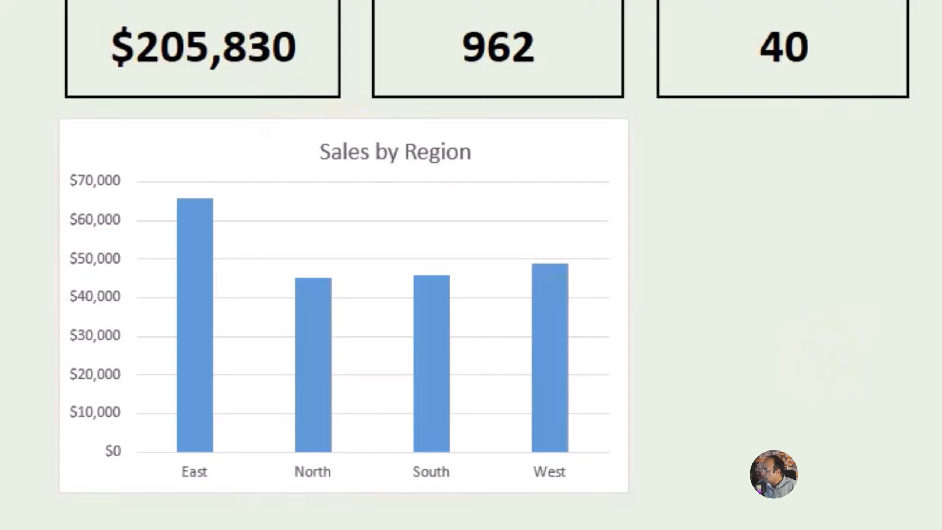
# - Centre the "Sales by Region" title above the columns and set its font colour to black
pyautogui.click(393, 156)
pyautogui.moveTo(361, 169); pyautogui.dragTo(308, 164)
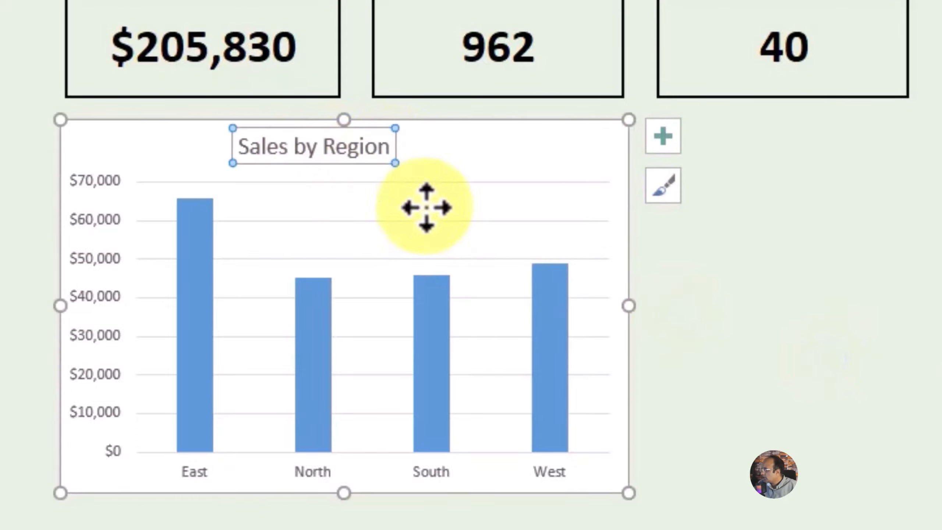
pyautogui.click(826, 330)
pyautogui.click(297, 163)
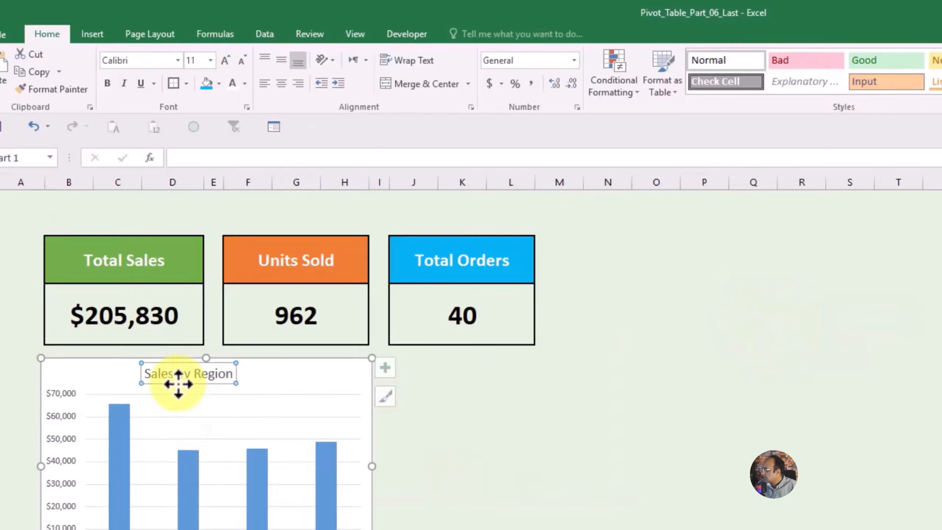
pyautogui.click(233, 87)
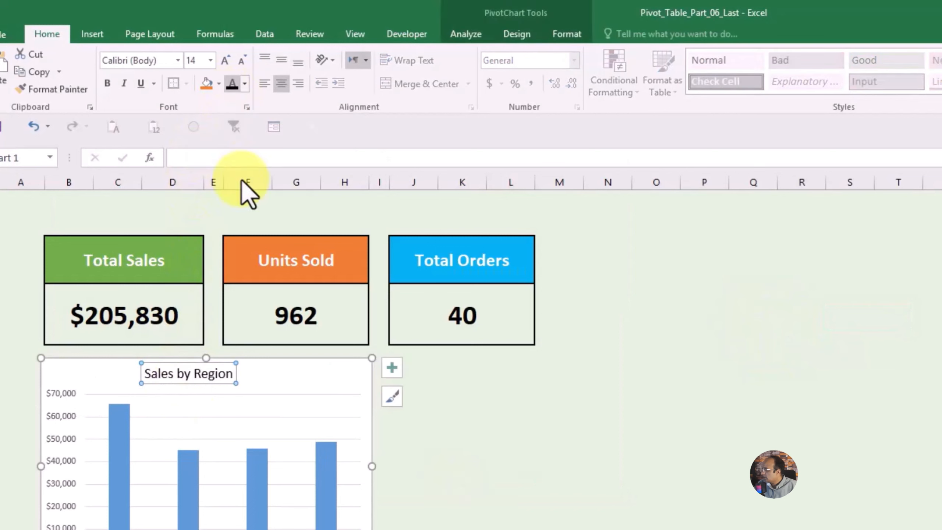
# - Set the chart's region axis labels to black and make the "Sales by Region" title bold
pyautogui.click(559, 526)
pyautogui.click(149, 528)
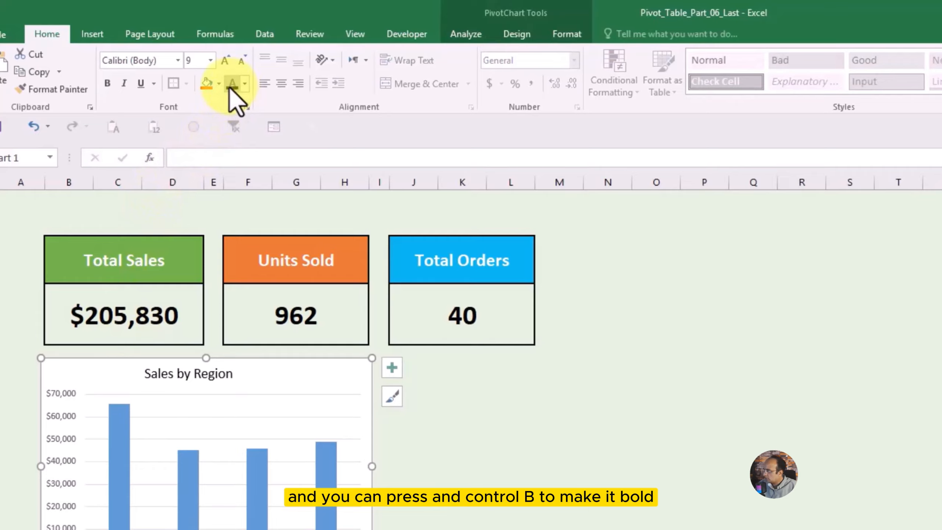
pyautogui.click(621, 482)
pyautogui.click(184, 375)
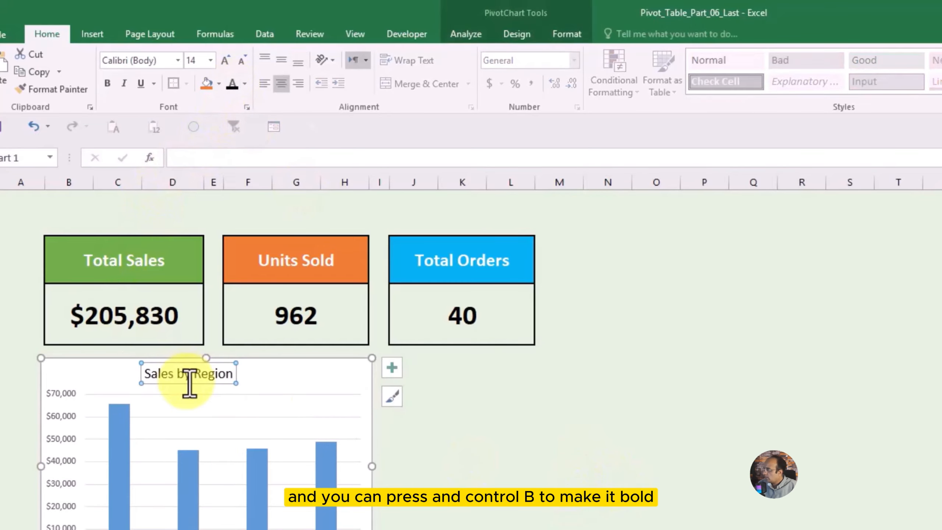
pyautogui.hotkey('ctrl', 'b')
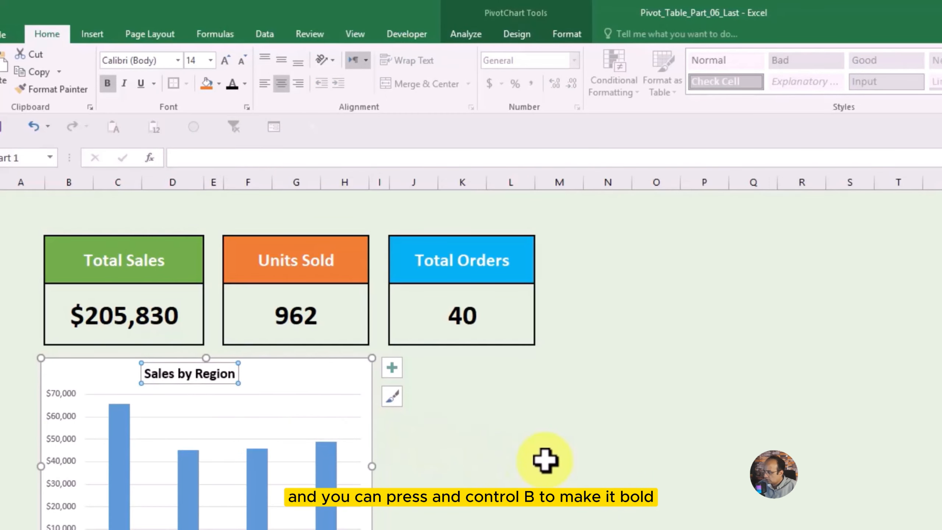
# - Make the region names on the chart's horizontal axis bold
pyautogui.click(606, 521)
pyautogui.click(326, 519)
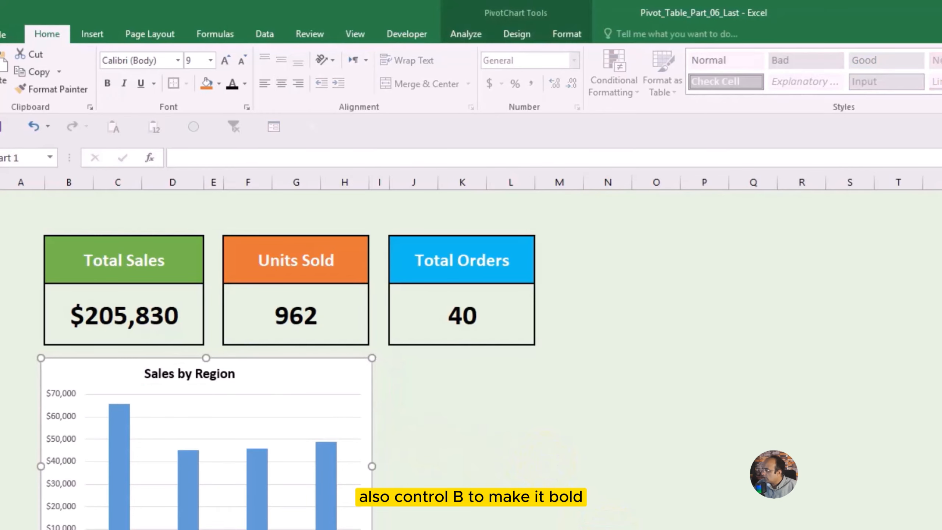
pyautogui.hotkey('ctrl', 'b')
pyautogui.click(563, 410)
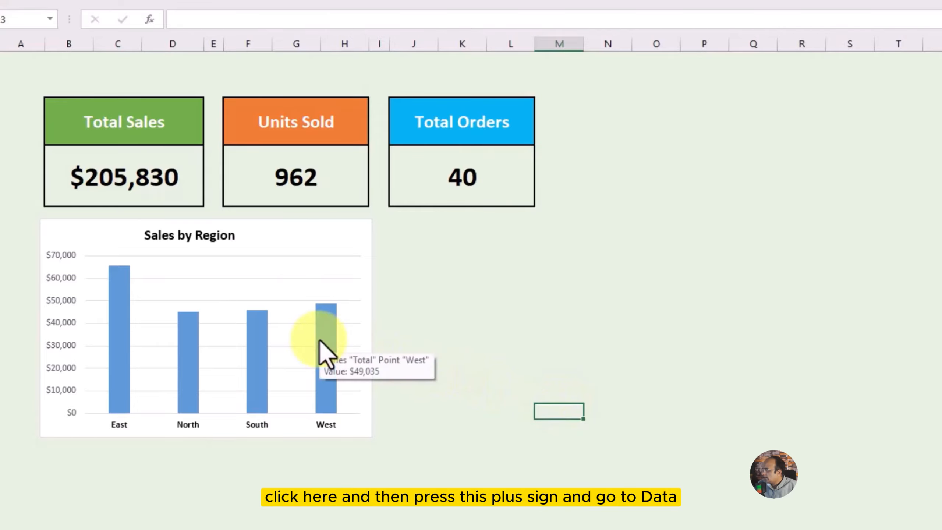
# - Add data labels to the columns of the Sales by Region chart
pyautogui.click(326, 354)
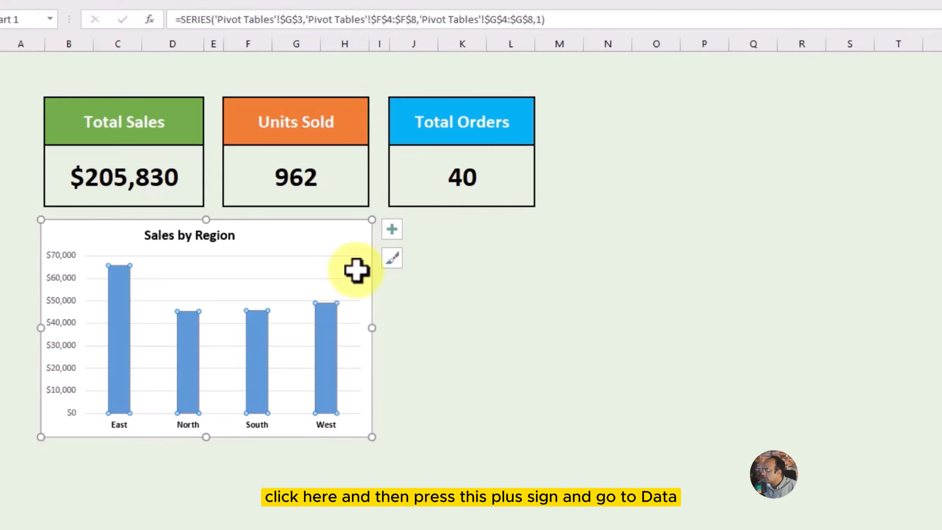
pyautogui.click(395, 233)
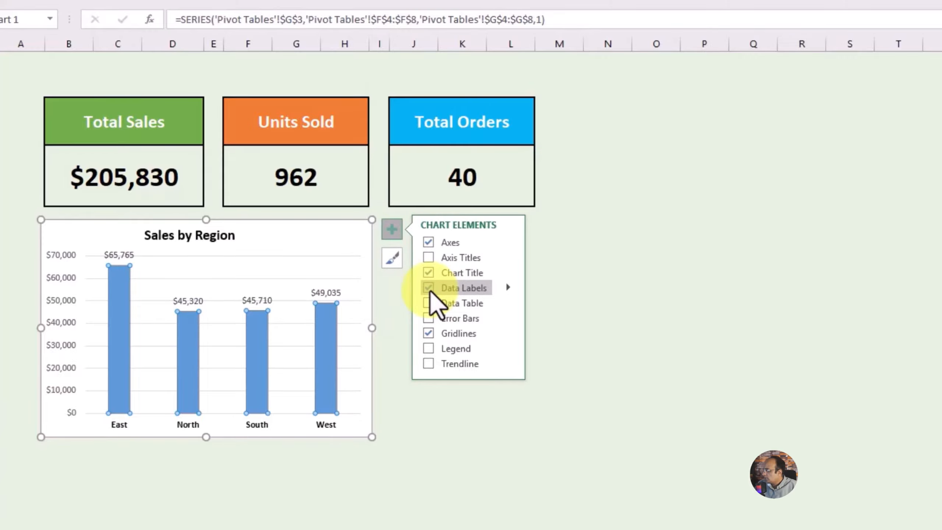
pyautogui.click(664, 345)
# - Format the data labels of the Sales by Region chart as bold black text at font size 18
pyautogui.click(336, 293)
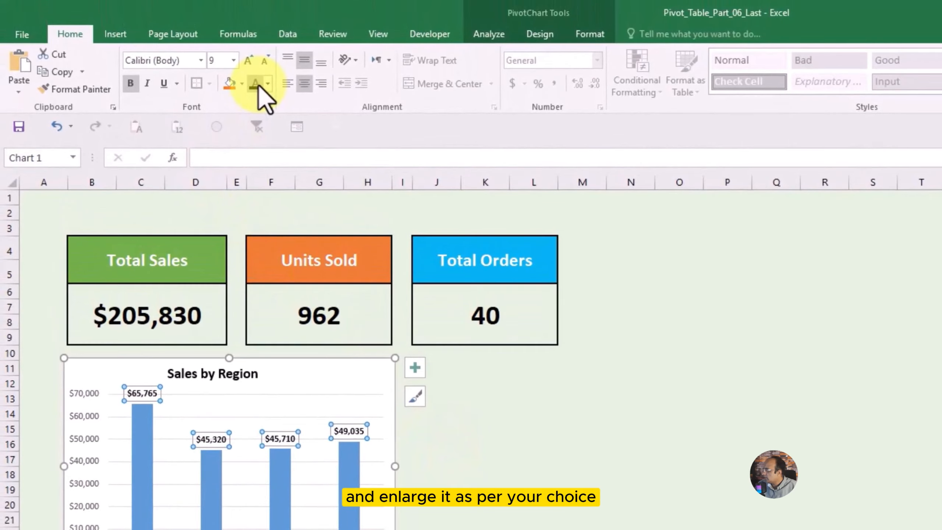
pyautogui.click(249, 60)
pyautogui.click(249, 59)
pyautogui.click(249, 59)
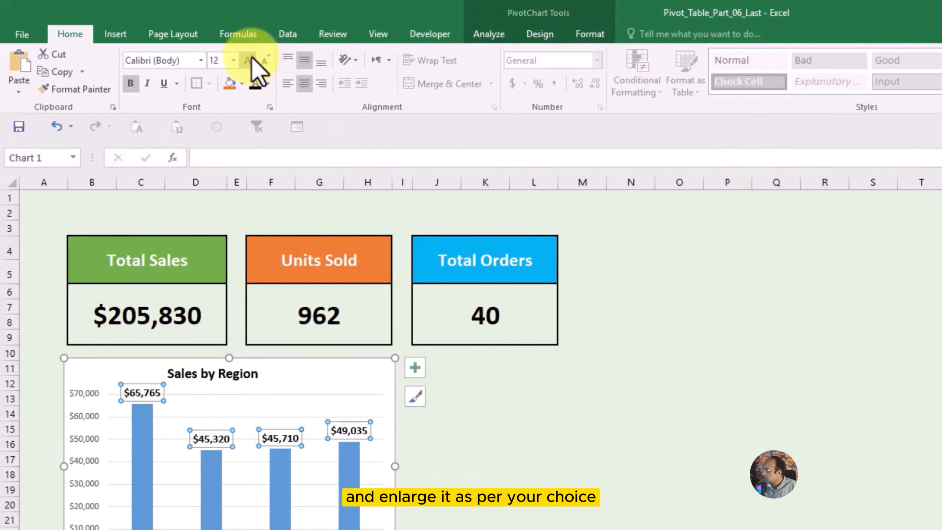
pyautogui.click(249, 60)
pyautogui.click(249, 60)
pyautogui.click(249, 59)
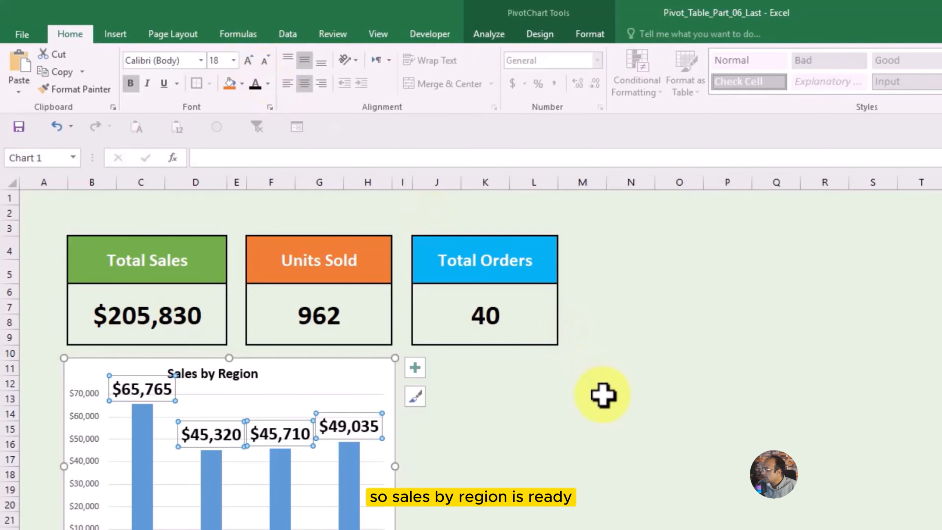
pyautogui.click(648, 470)
pyautogui.doubleClick(649, 471)
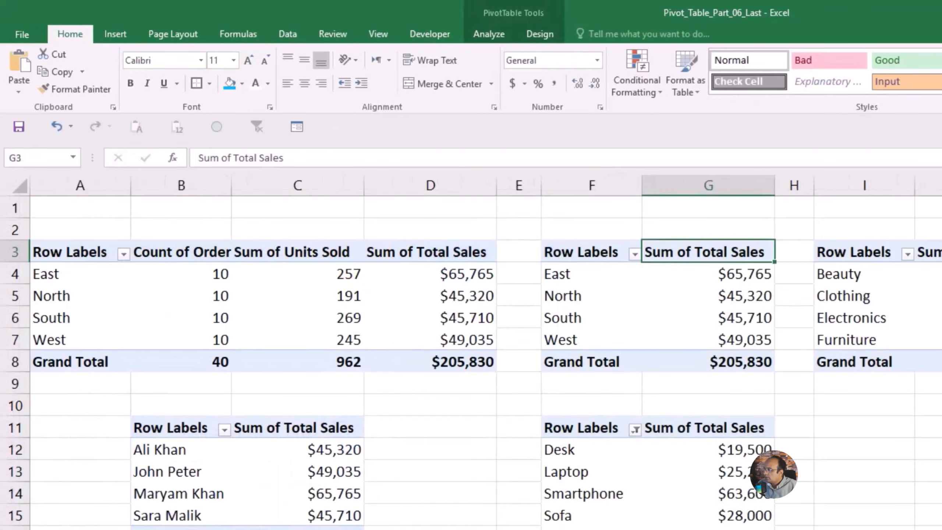
# - Insert a Clustered Bar chart from the category sales pivot table on the Pivot Tables sheet
pyautogui.click(430, 529)
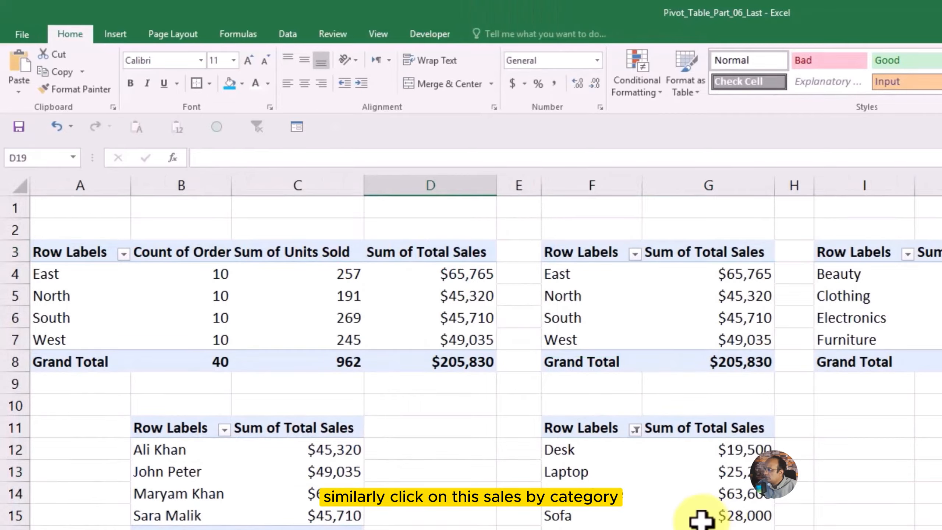
pyautogui.click(929, 449)
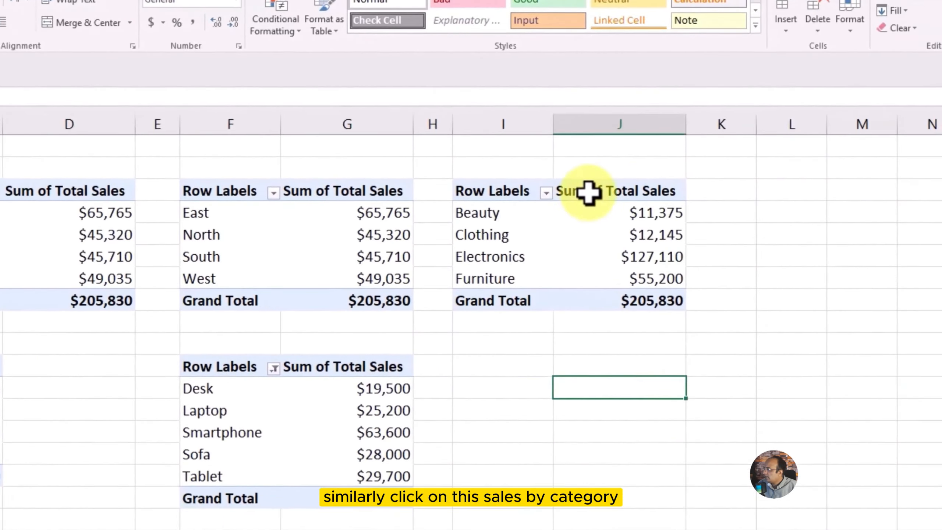
pyautogui.click(588, 192)
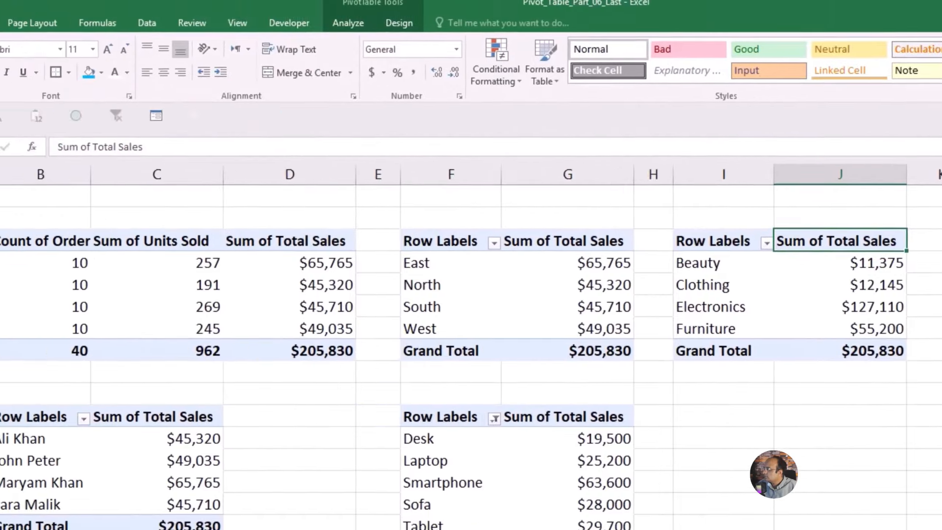
pyautogui.click(0, 24)
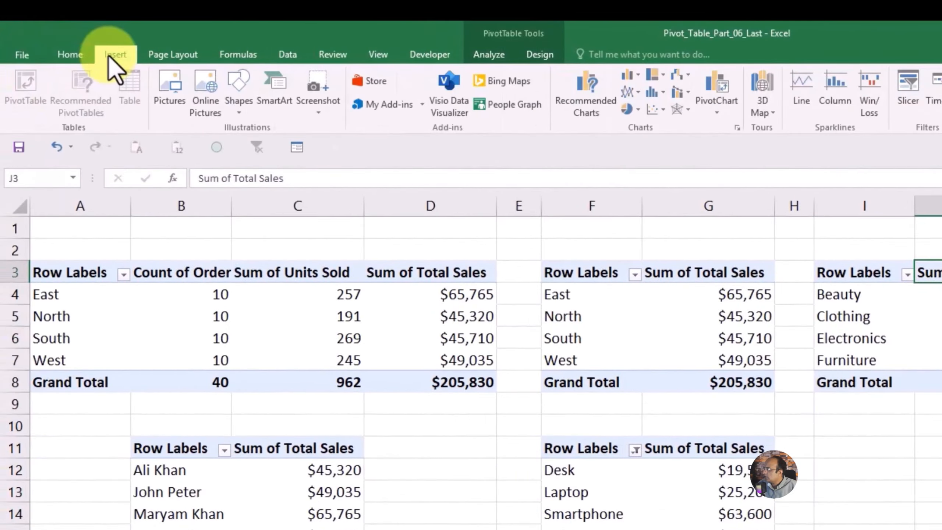
pyautogui.click(632, 77)
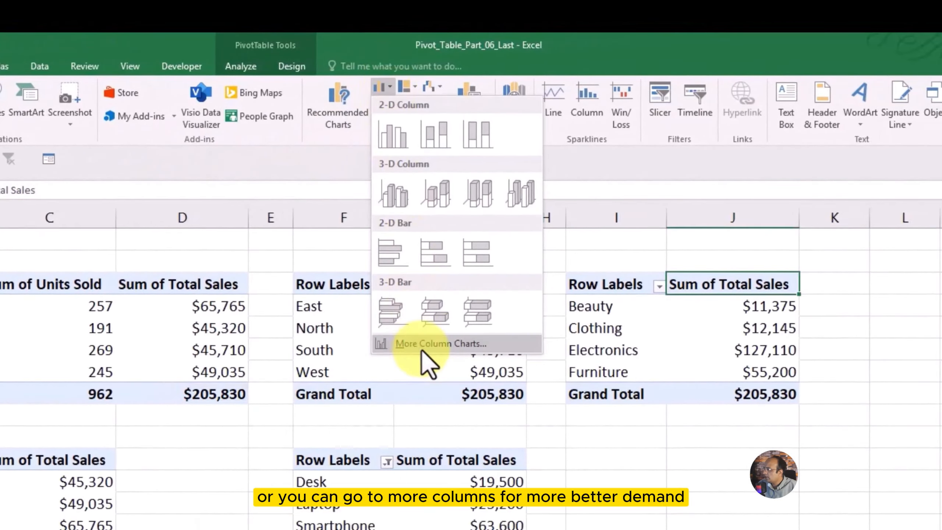
pyautogui.click(433, 345)
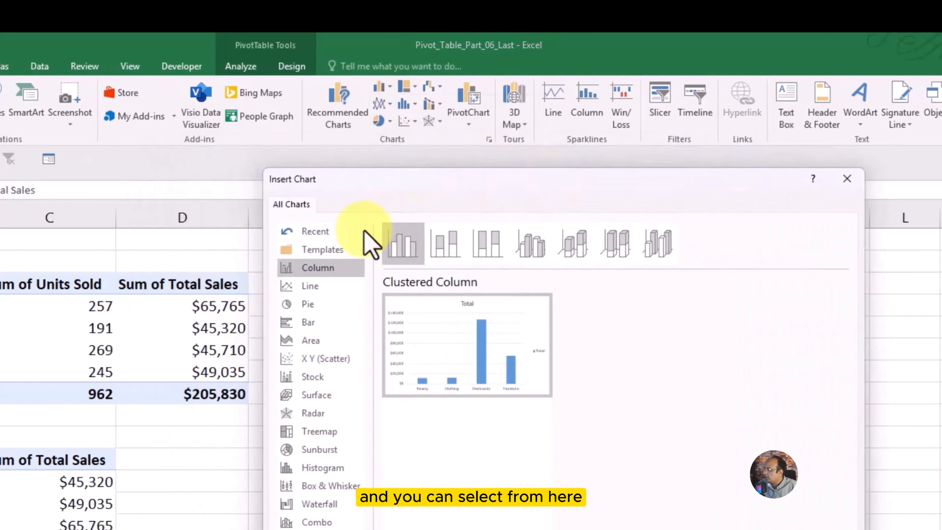
pyautogui.click(322, 288)
pyautogui.click(314, 305)
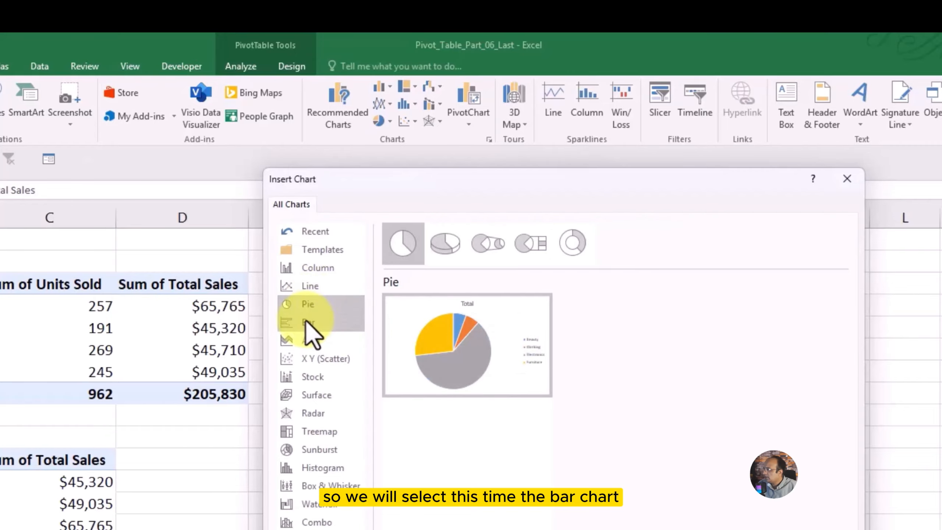
pyautogui.click(306, 321)
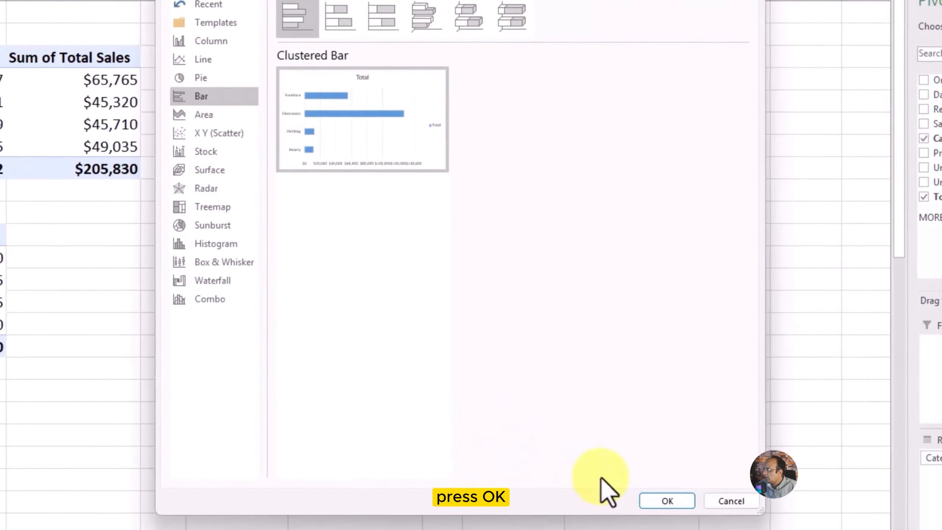
pyautogui.click(680, 529)
# - Cut the category bar chart, paste it on the Dashboard sheet and place it directly beside the Sales by Region chart with top edges aligned
pyautogui.click(623, 254)
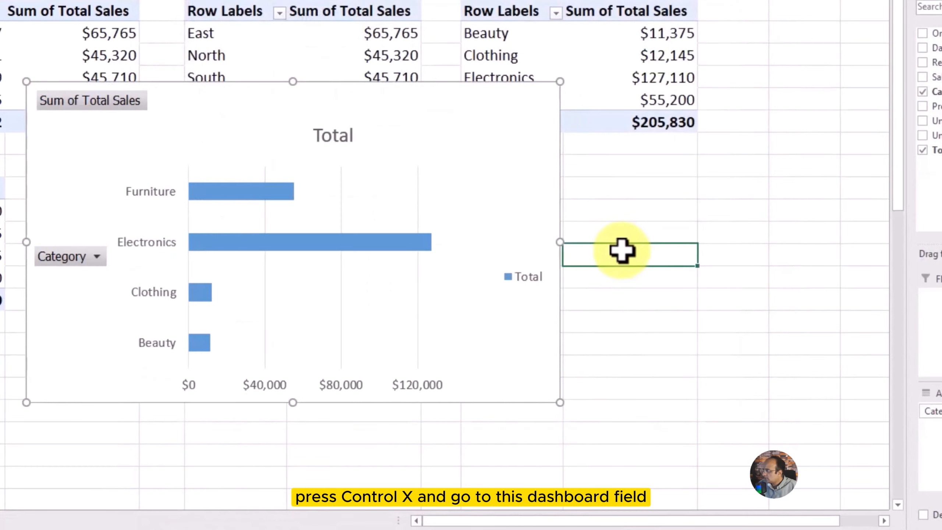
pyautogui.click(315, 92)
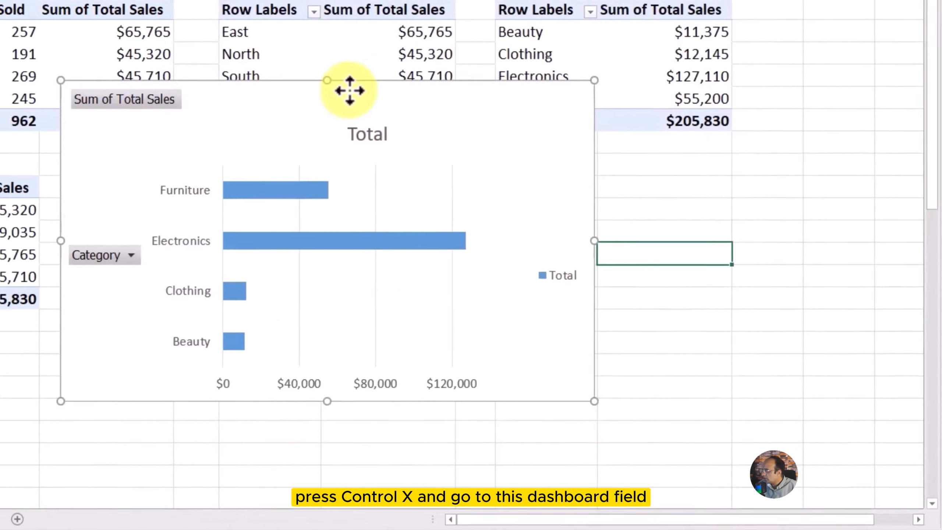
pyautogui.hotkey('ctrl', 'x')
pyautogui.click(189, 511)
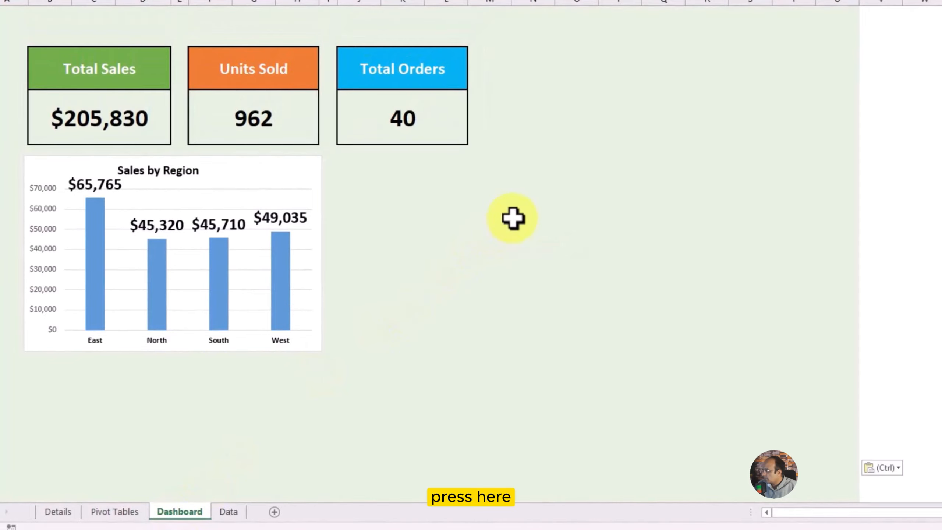
pyautogui.hotkey('ctrl', 'v')
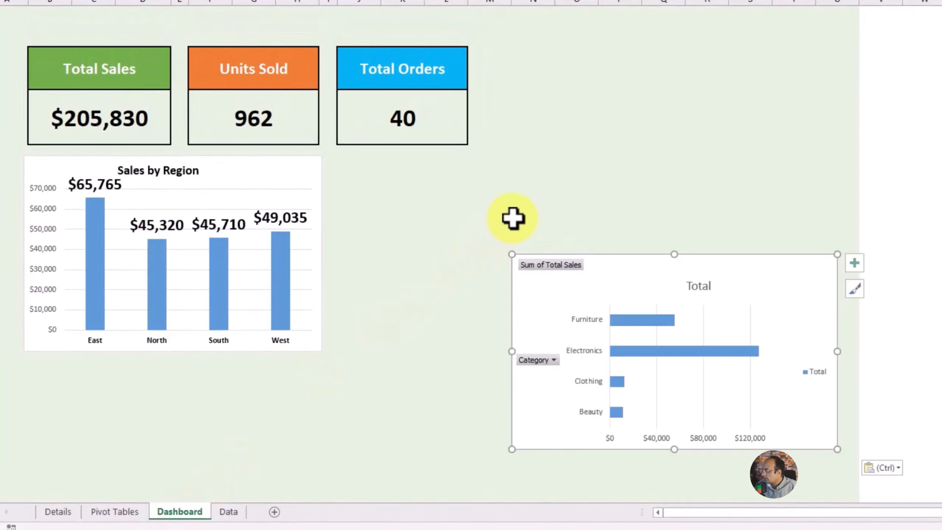
pyautogui.moveTo(631, 265)
pyautogui.mouseDown()
pyautogui.moveTo(523, 227)
pyautogui.moveTo(451, 170)
pyautogui.mouseUp()
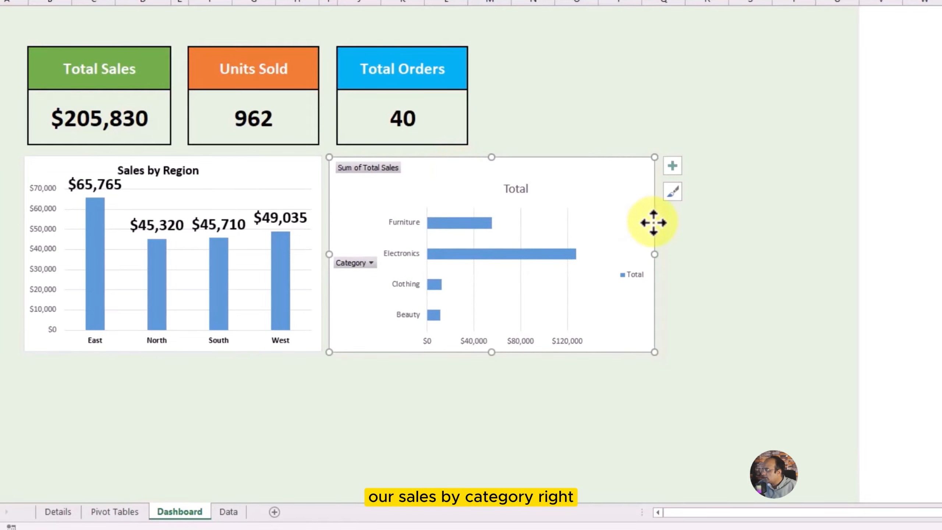
# - Hide all field buttons on the category bar chart
pyautogui.rightClick(362, 168)
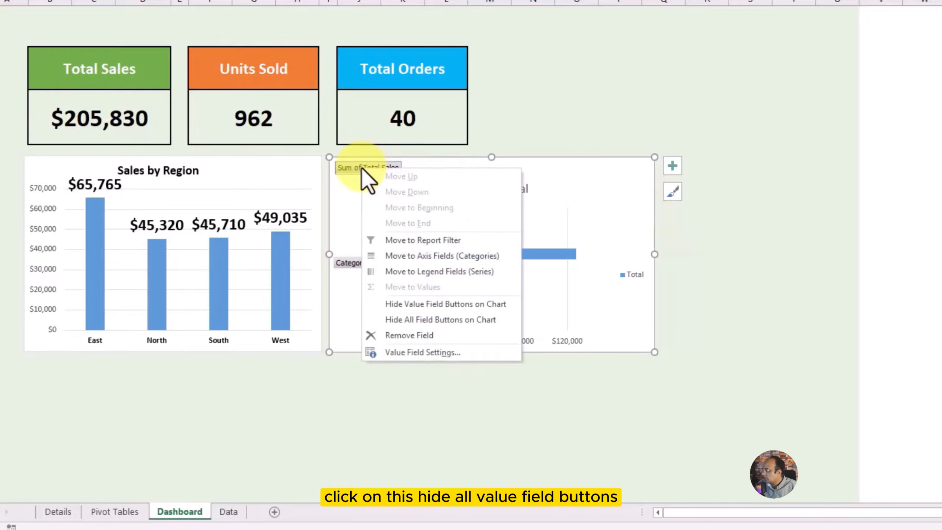
pyautogui.click(403, 319)
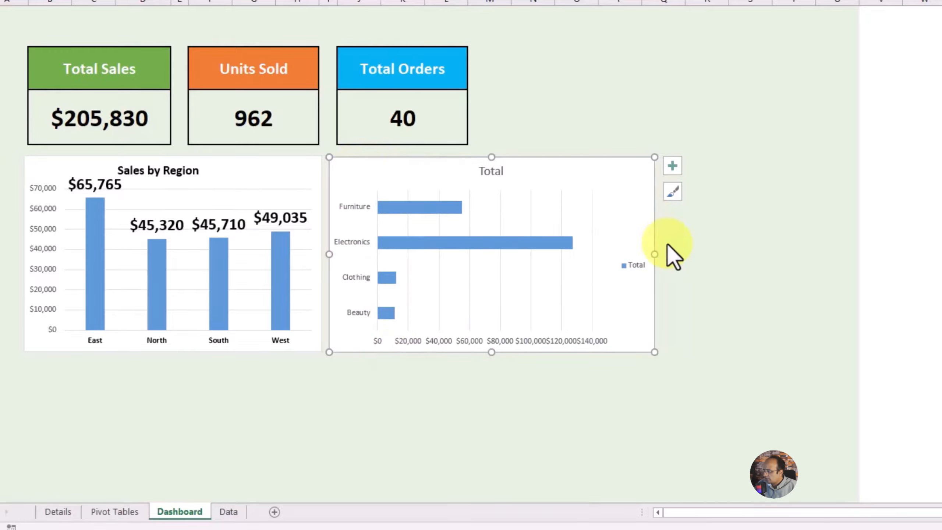
pyautogui.click(734, 245)
# - Delete the horizontal value axis and the legend from the category bar chart
pyautogui.click(539, 341)
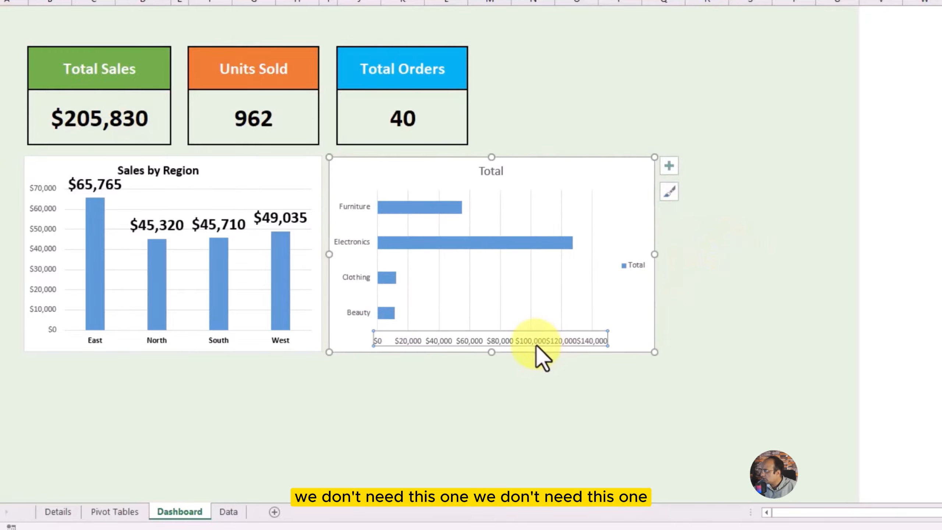
pyautogui.press('Delete')
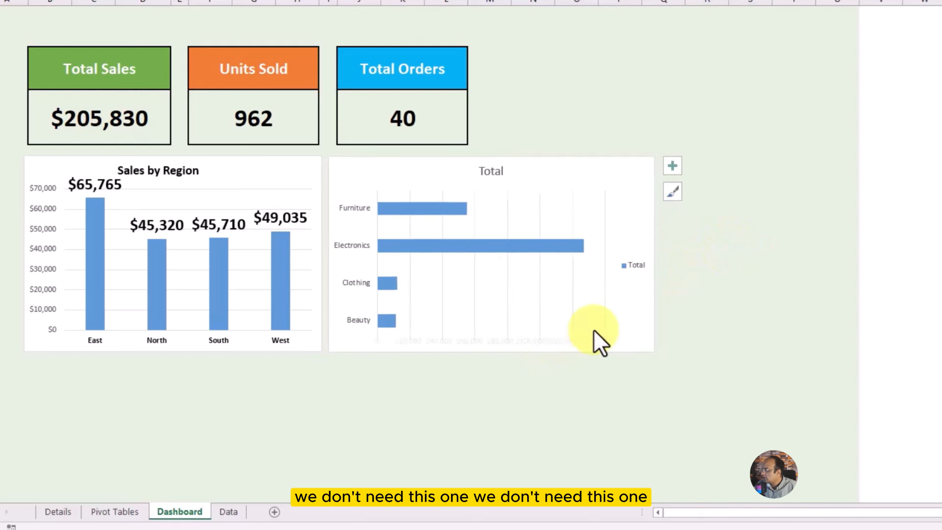
pyautogui.click(637, 265)
pyautogui.press('Delete')
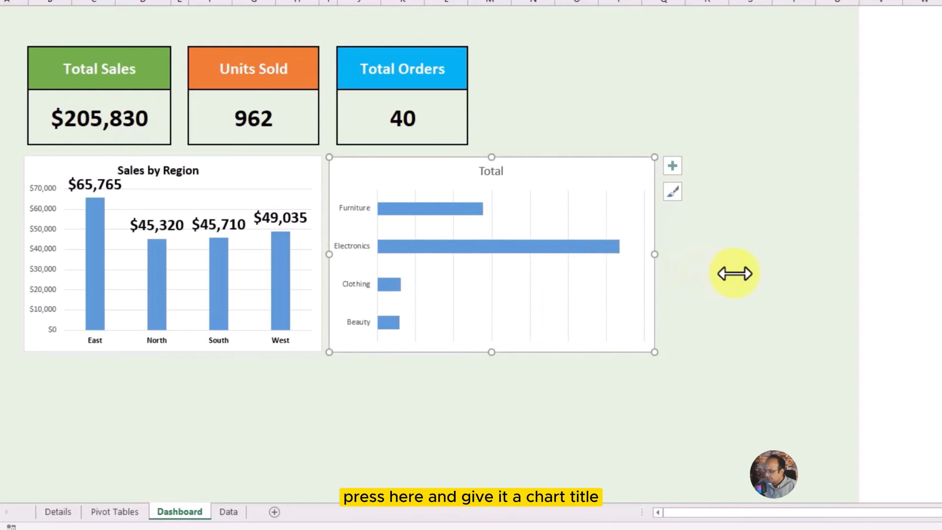
# - Change the title of the category bar chart to "Sales by Category"
pyautogui.click(488, 172)
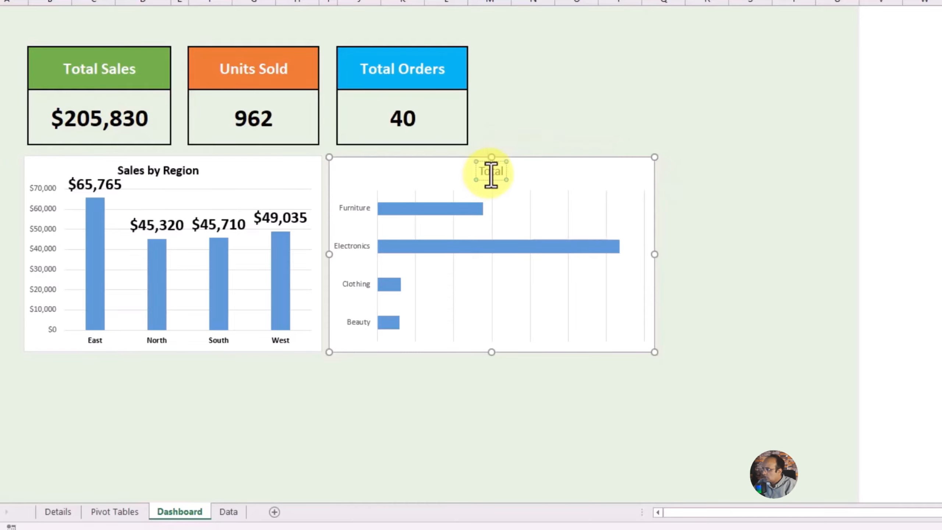
pyautogui.doubleClick(490, 174)
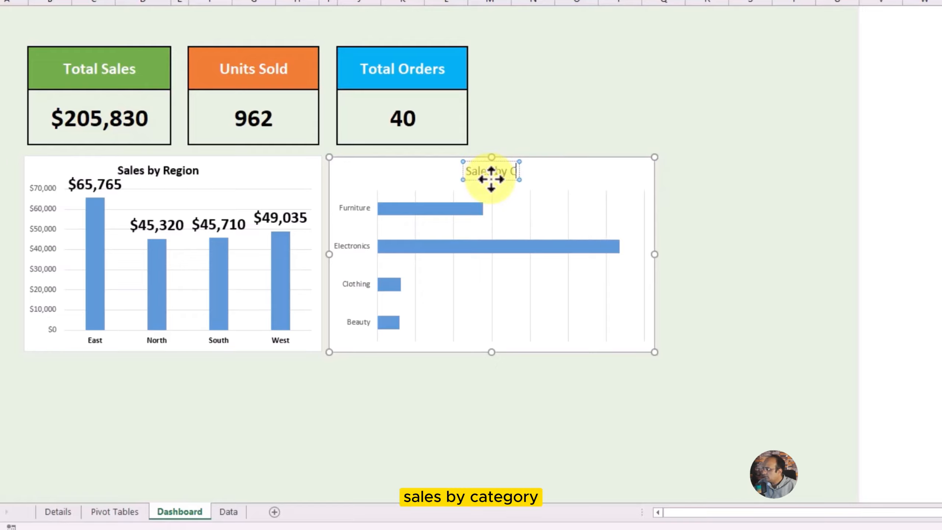
pyautogui.write('Sales by Category')
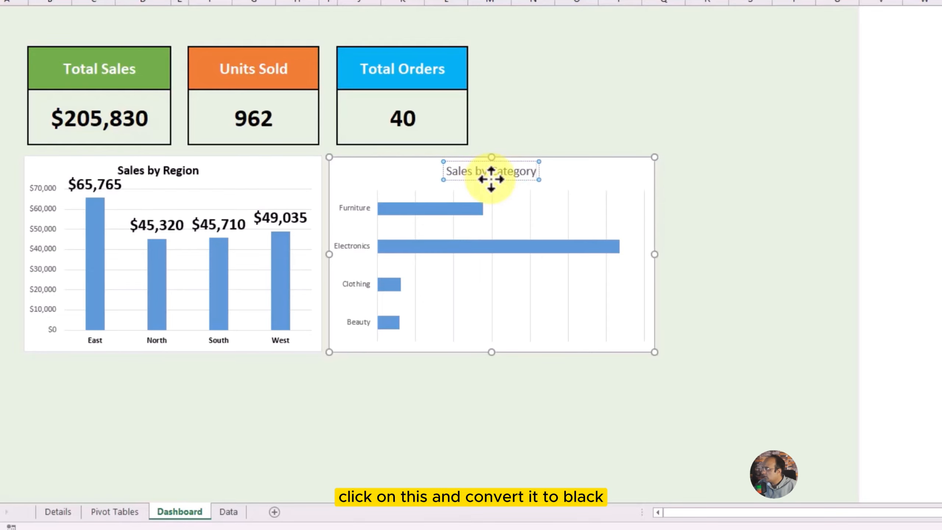
pyautogui.click(771, 238)
# - Set the font color of the Sales by Category chart's title and category axis labels to black
pyautogui.click(477, 179)
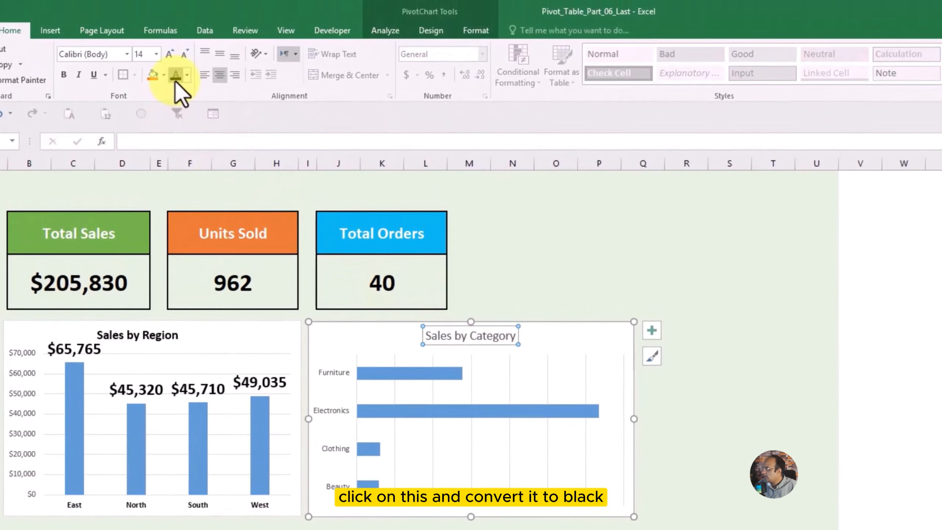
pyautogui.click(176, 75)
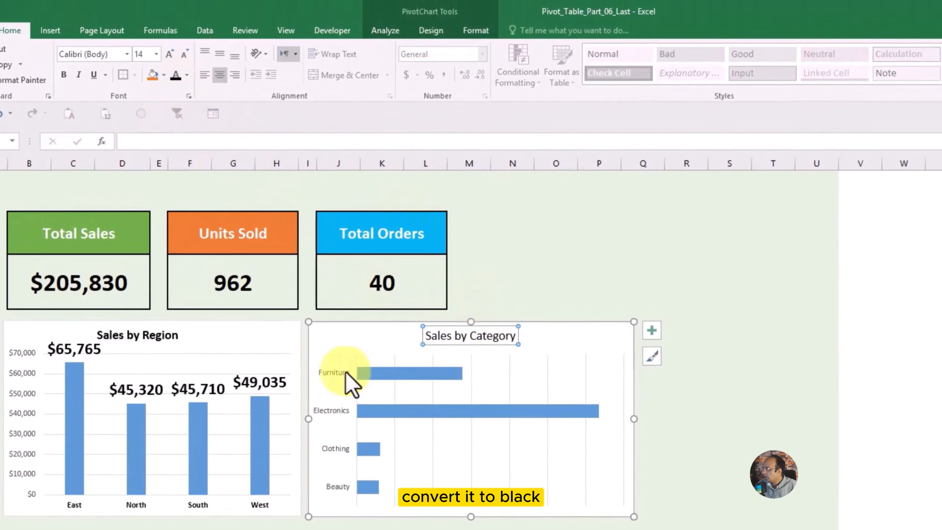
pyautogui.click(177, 75)
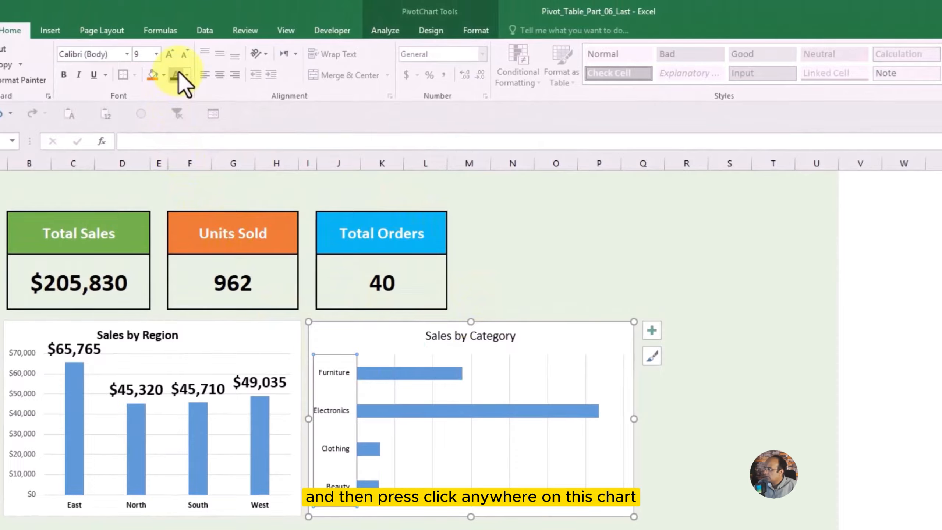
pyautogui.click(764, 434)
# - Add data labels to the bars of the Sales by Category chart
pyautogui.click(654, 413)
pyautogui.click(560, 339)
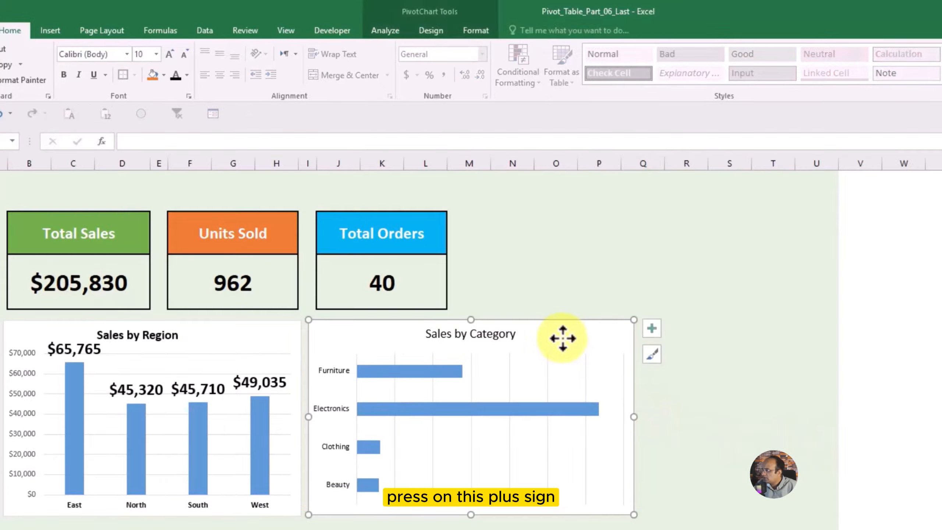
pyautogui.click(651, 328)
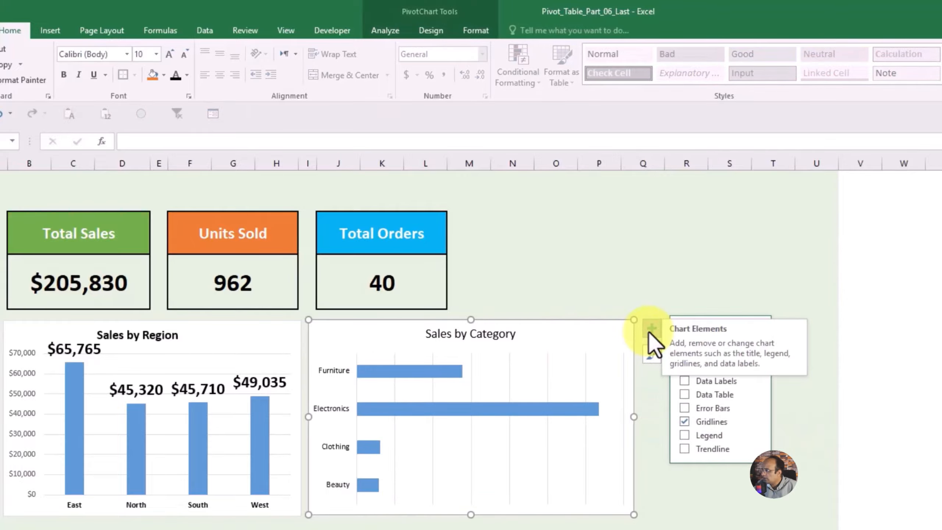
pyautogui.click(684, 381)
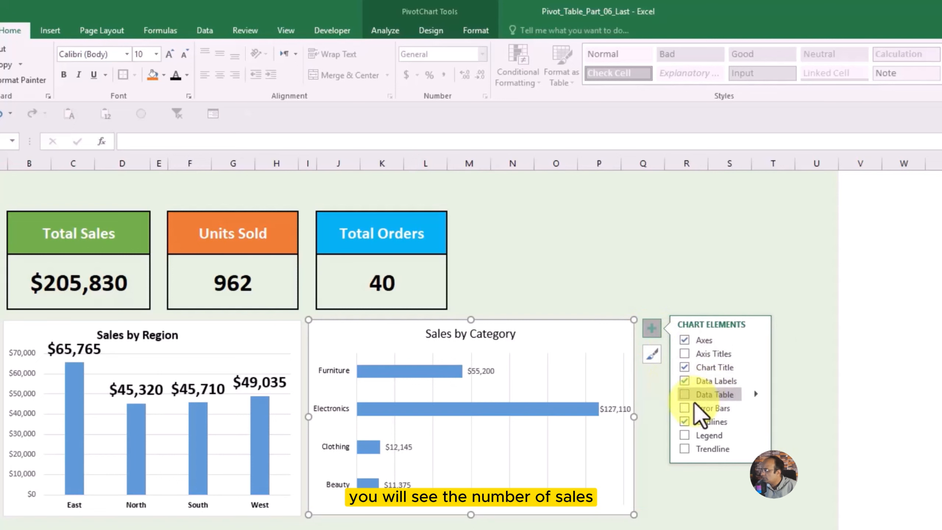
pyautogui.click(687, 524)
# - Format the data labels of the Sales by Category chart as bold black text at font size 16
pyautogui.click(482, 371)
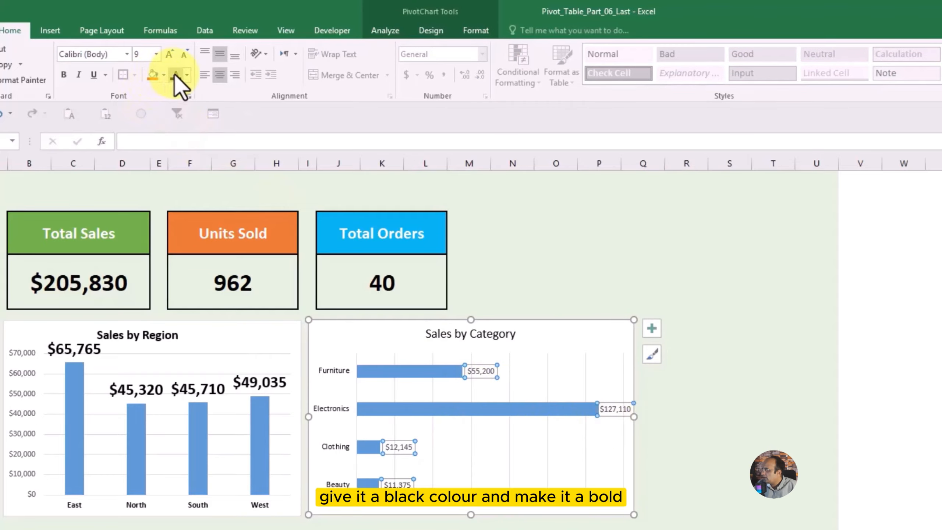
pyautogui.click(169, 54)
pyautogui.click(170, 54)
pyautogui.click(170, 55)
pyautogui.click(170, 54)
pyautogui.click(170, 55)
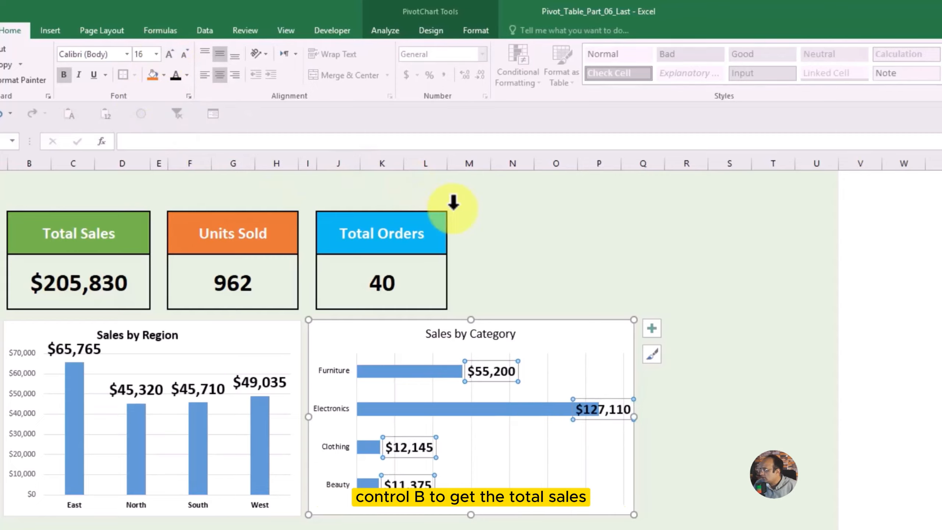
pyautogui.click(718, 423)
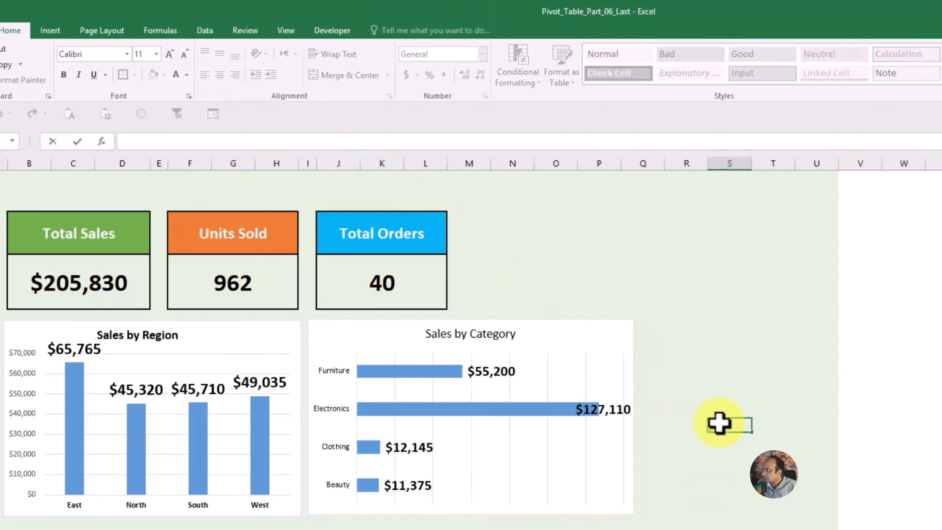
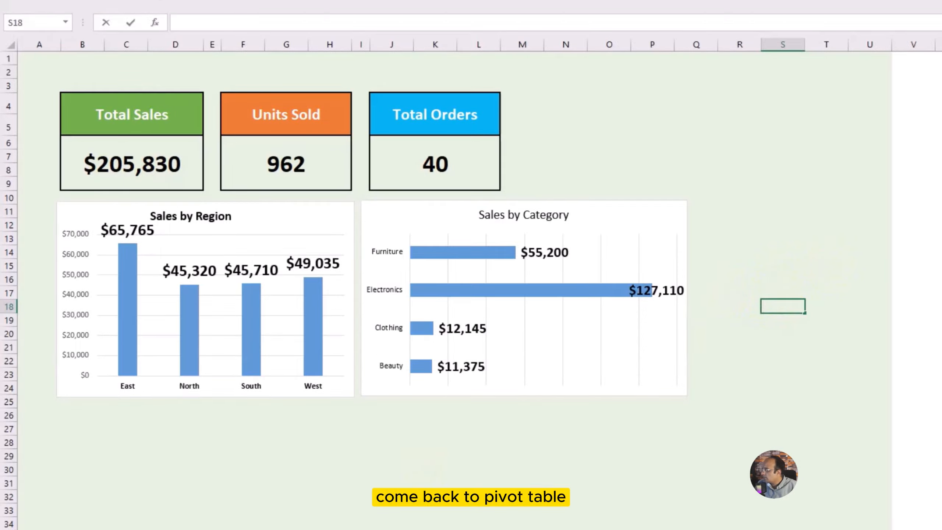
# - Insert a Clustered Bar chart from the salesperson sales pivot table on the Pivot Tables sheet
pyautogui.hotkey('ctrl', 'pageup')
pyautogui.click(806, 276)
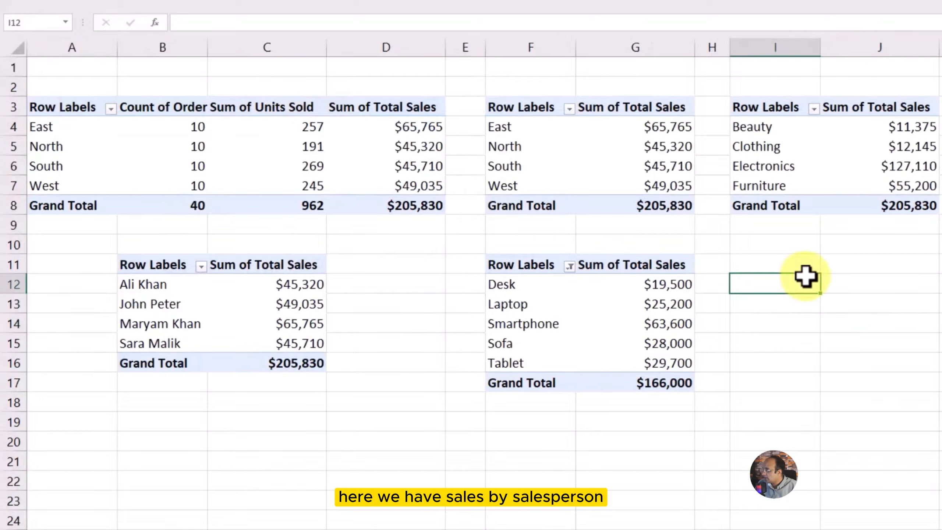
pyautogui.click(158, 260)
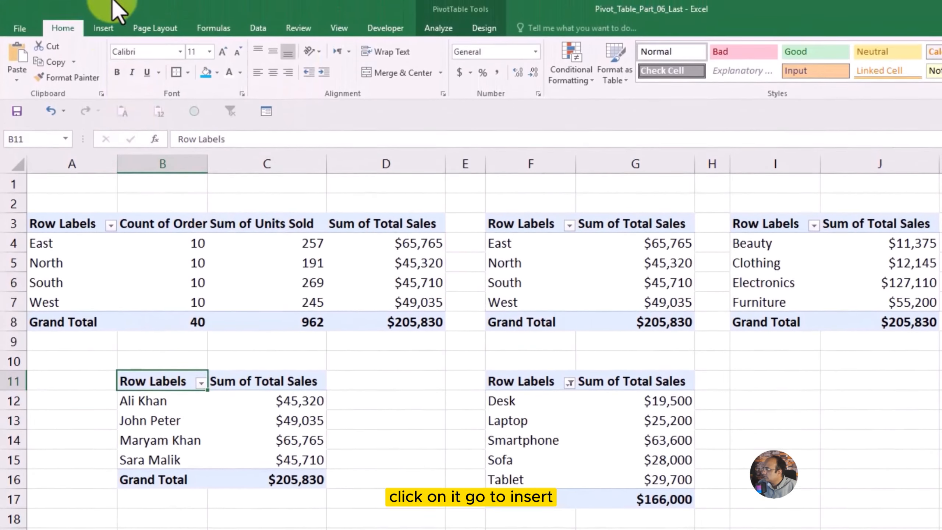
pyautogui.click(105, 31)
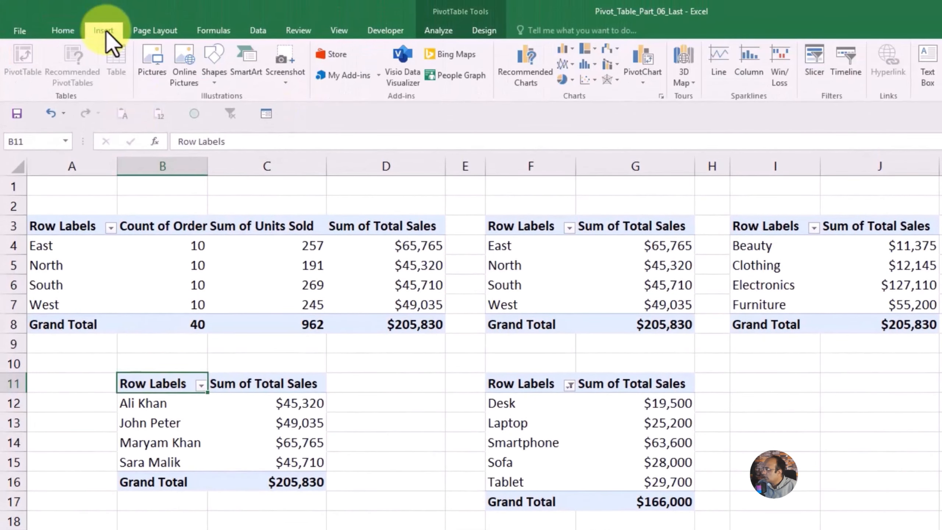
pyautogui.click(564, 48)
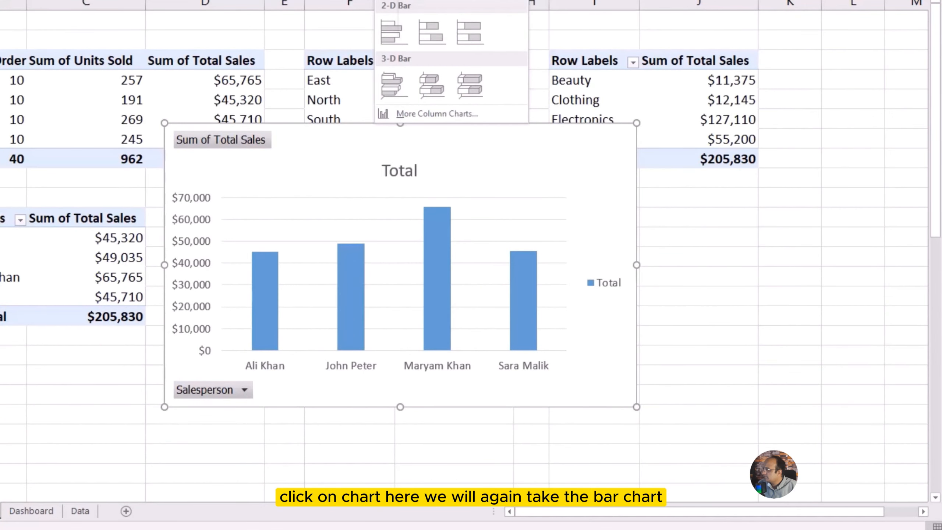
pyautogui.click(426, 113)
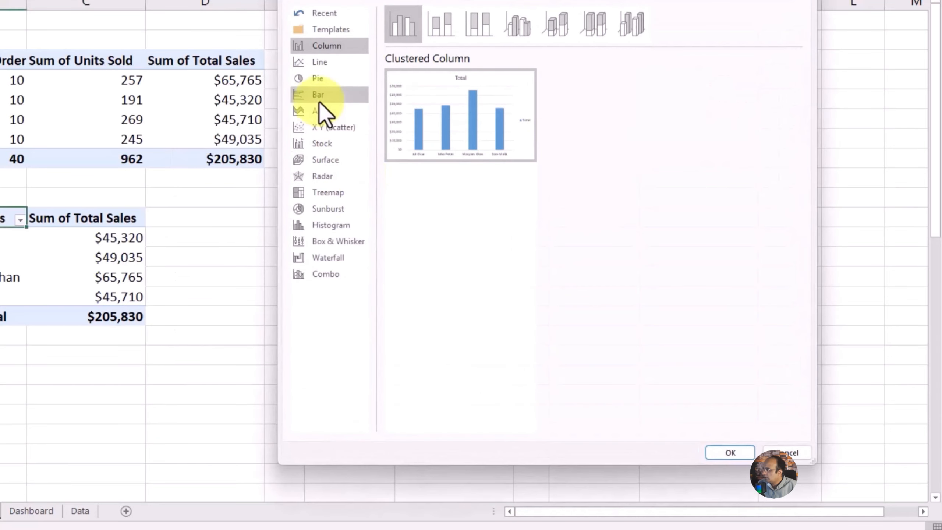
pyautogui.click(318, 95)
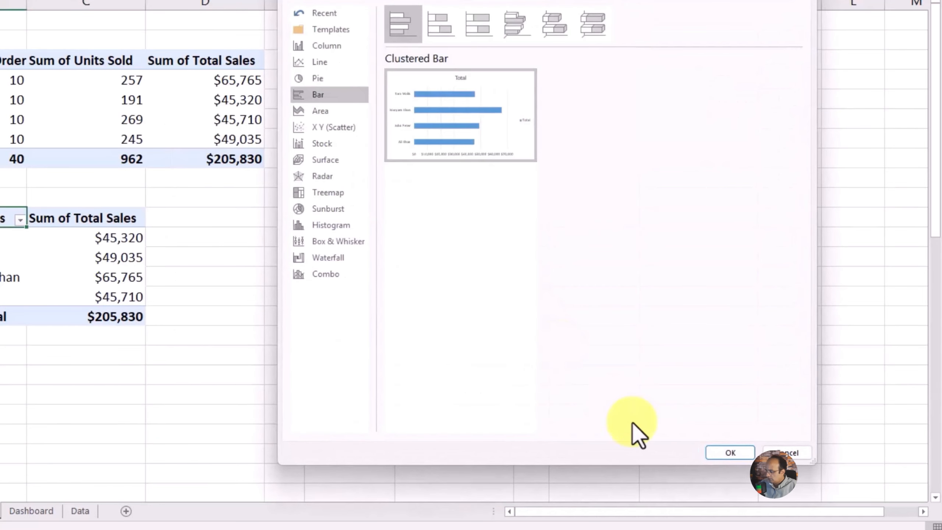
pyautogui.click(729, 454)
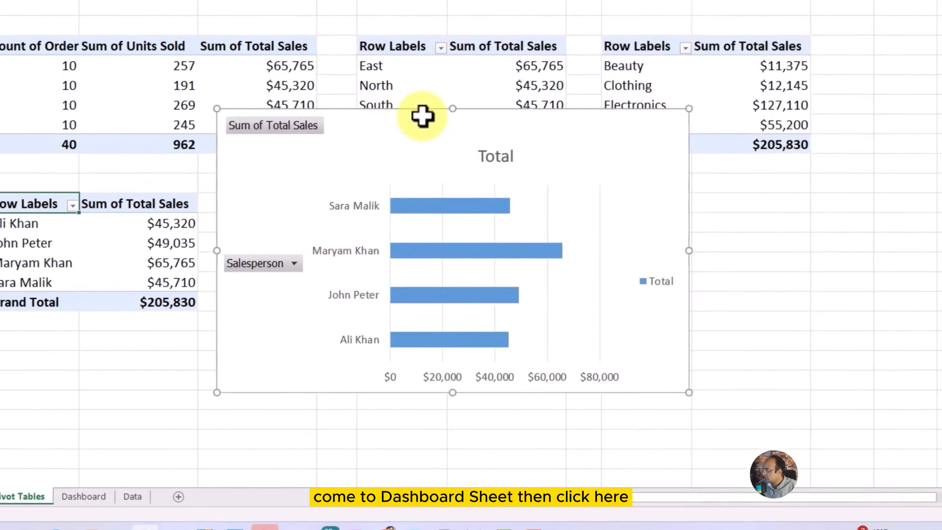
# - Move the salesperson bar chart to the Dashboard sheet directly below the Sales by Region chart and narrow it to the same width
pyautogui.hotkey('ctrl', 'x')
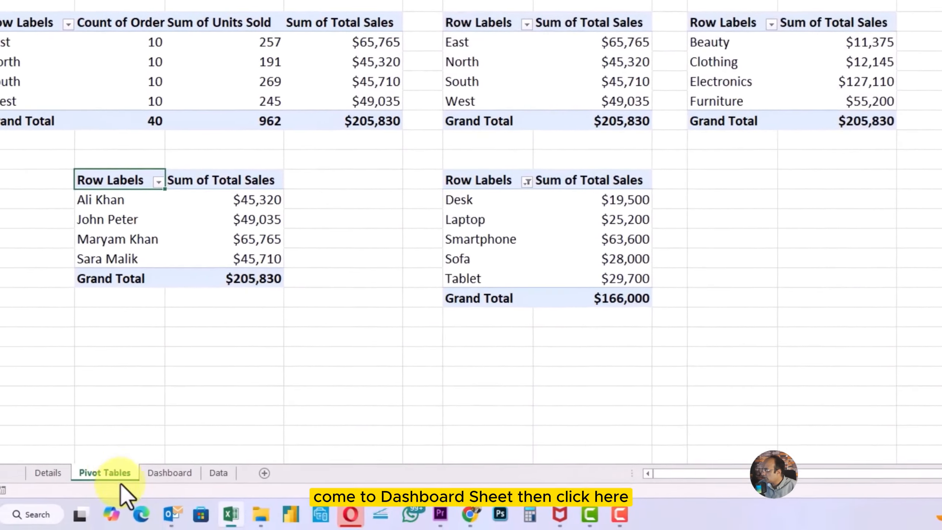
pyautogui.click(168, 472)
pyautogui.scroll(-2, 208, 311)
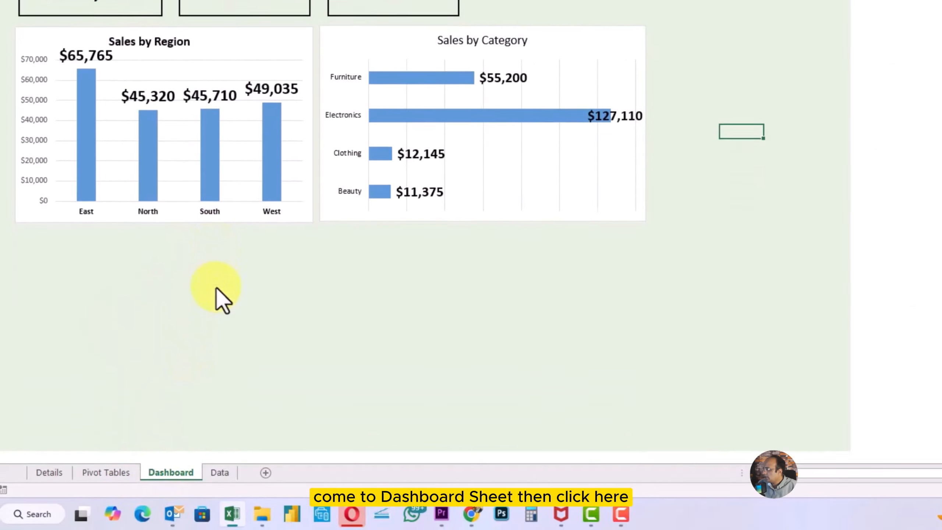
pyautogui.scroll(-1, 222, 300)
pyautogui.hotkey('ctrl', 'v')
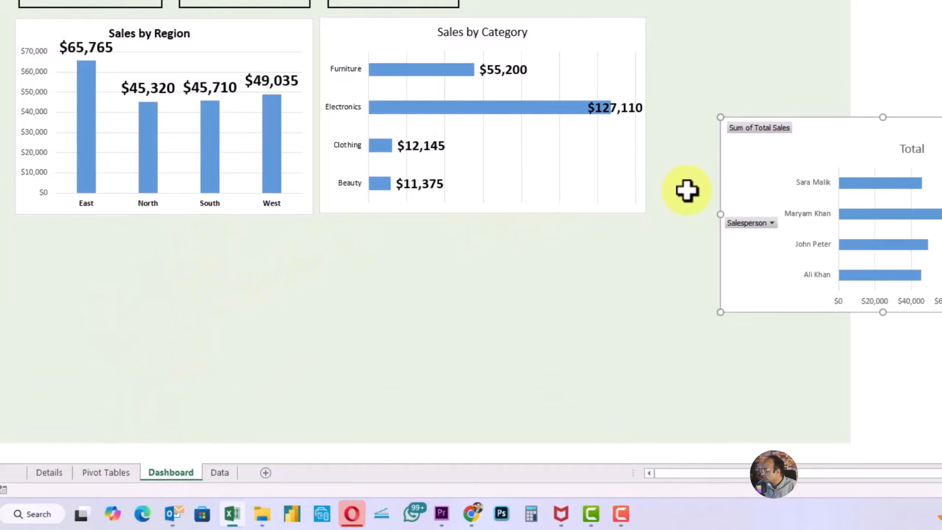
pyautogui.moveTo(753, 152); pyautogui.dragTo(86, 244)
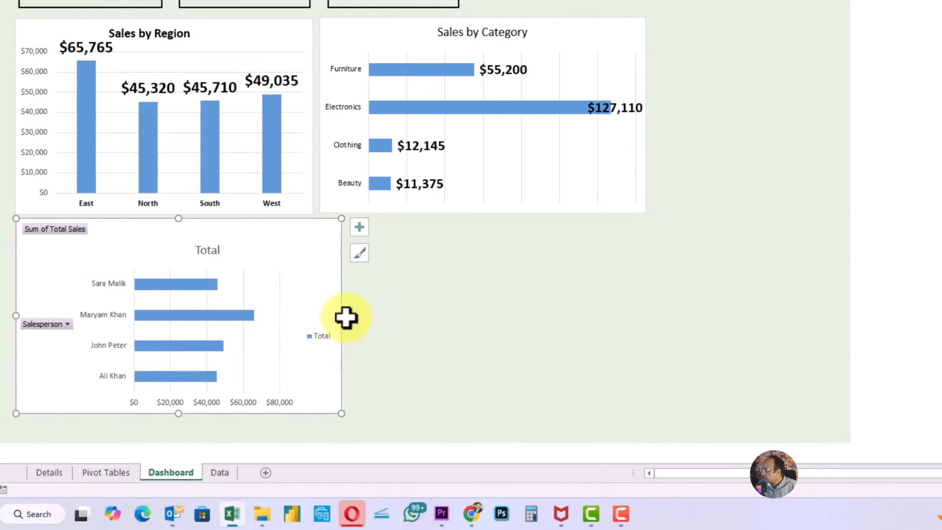
pyautogui.moveTo(343, 317); pyautogui.dragTo(313, 316)
pyautogui.click(432, 300)
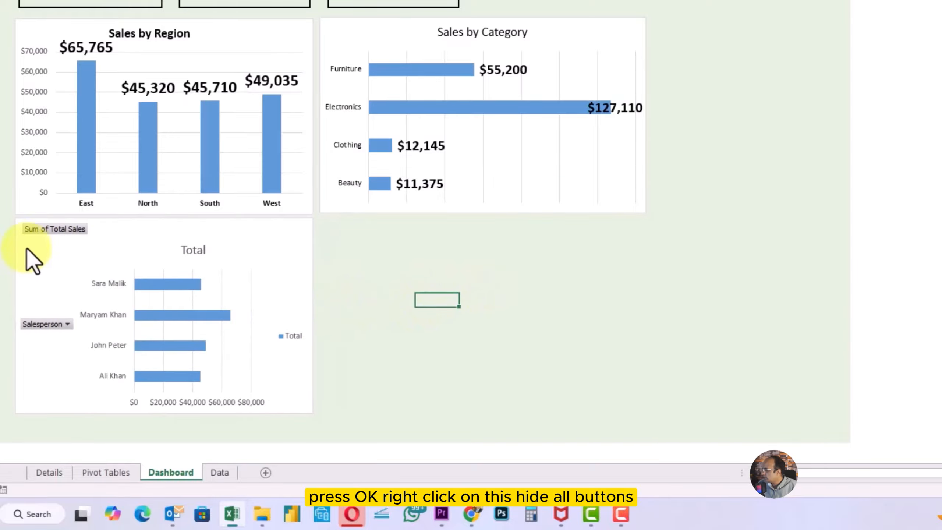
# - Hide all field buttons on the salesperson bar chart
pyautogui.rightClick(43, 227)
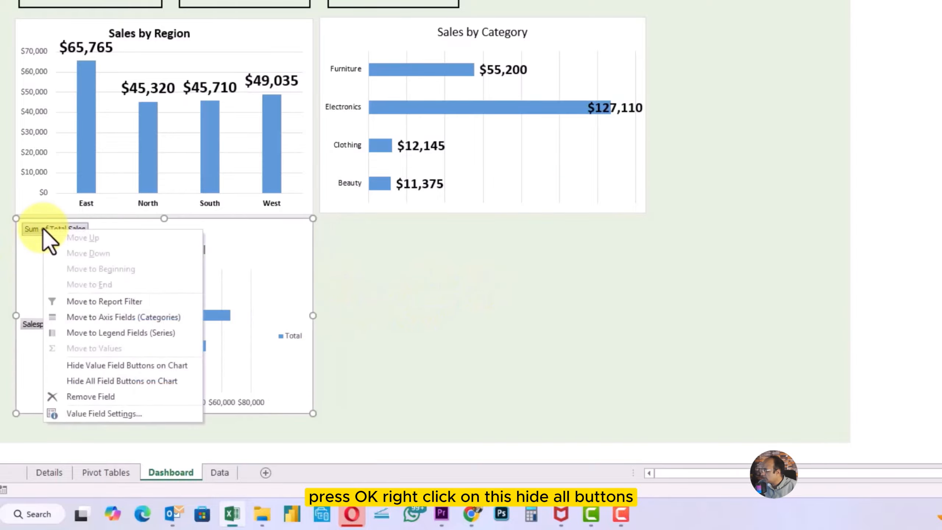
pyautogui.click(92, 380)
pyautogui.click(397, 300)
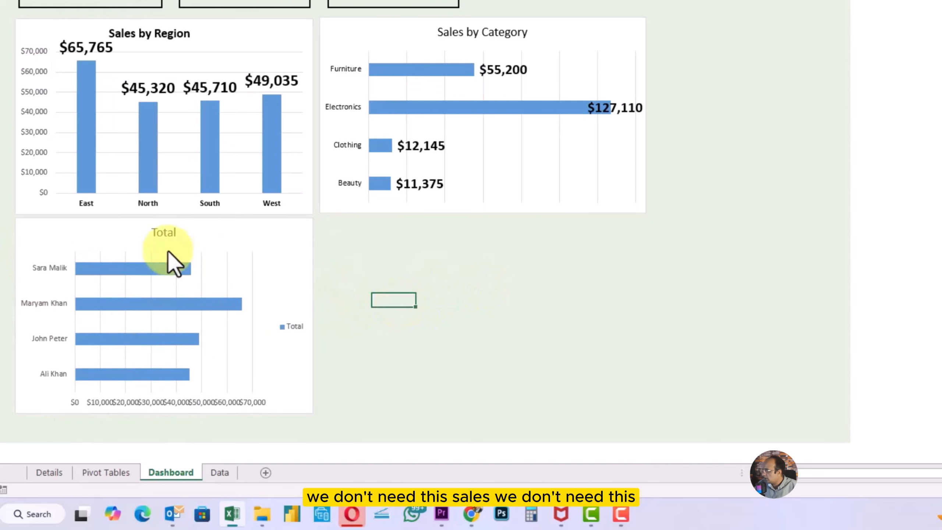
# - Delete the horizontal value axis and the legend from the salesperson bar chart
pyautogui.click(153, 402)
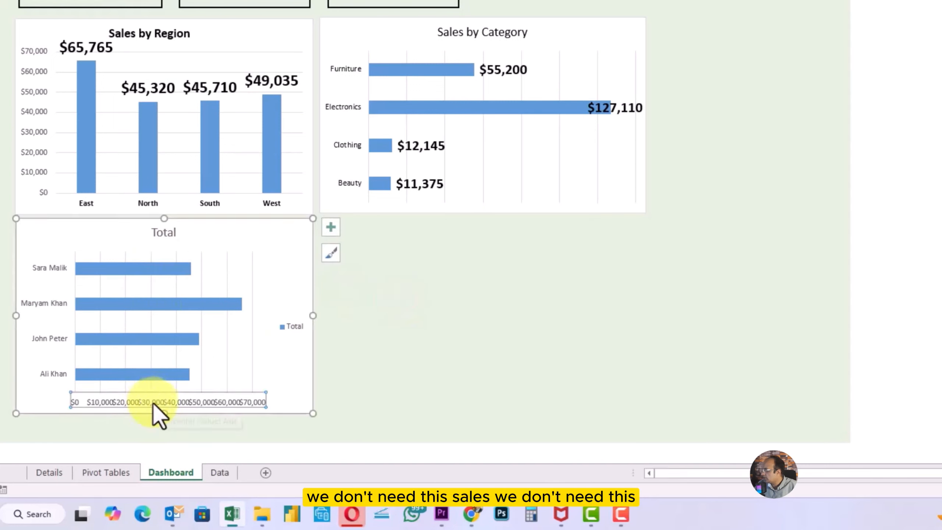
pyautogui.press('Delete')
pyautogui.click(293, 326)
pyautogui.press('Delete')
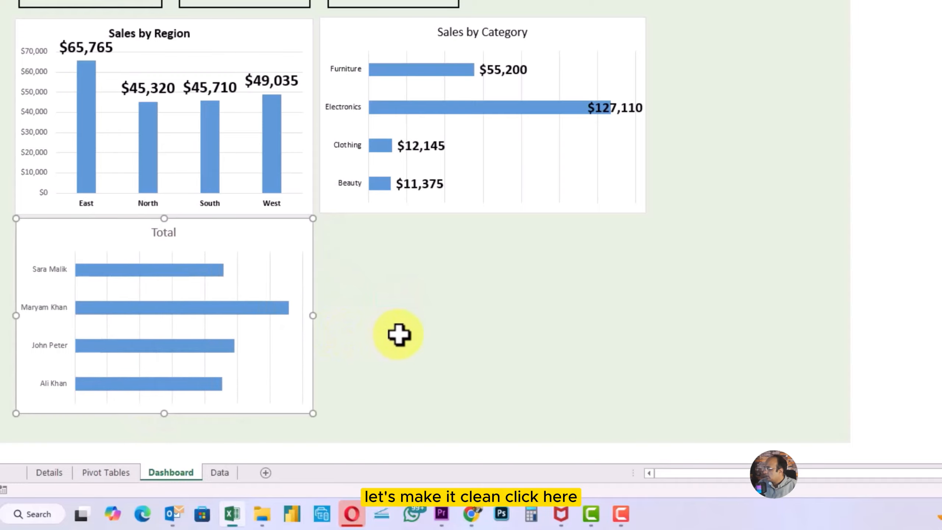
pyautogui.click(396, 338)
# - Change the salesperson bar chart's title to "Sales by Sales Person"
pyautogui.click(166, 233)
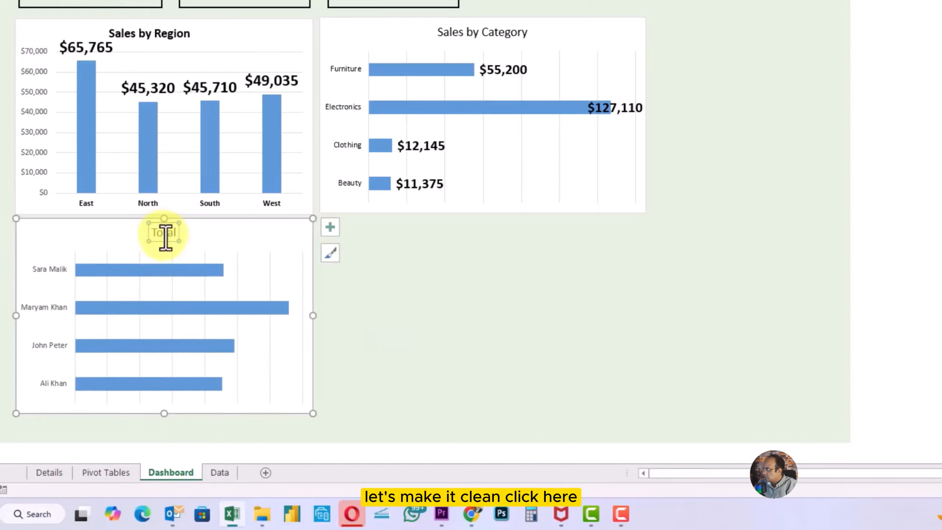
pyautogui.doubleClick(166, 233)
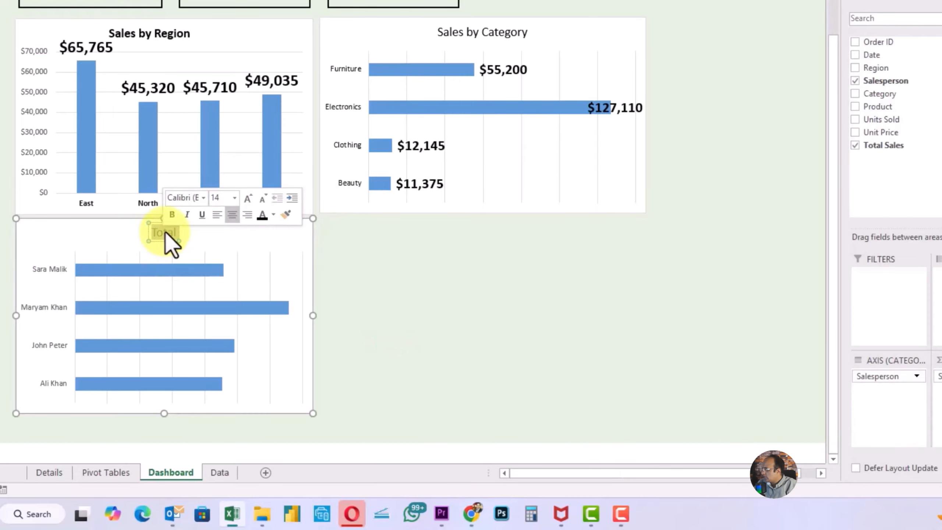
pyautogui.write('Sales')
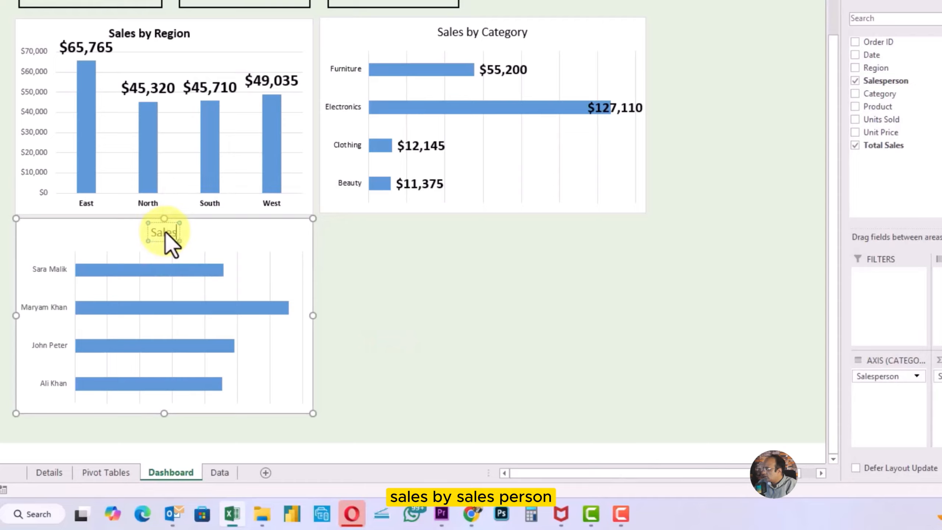
pyautogui.write(' by Sales Person')
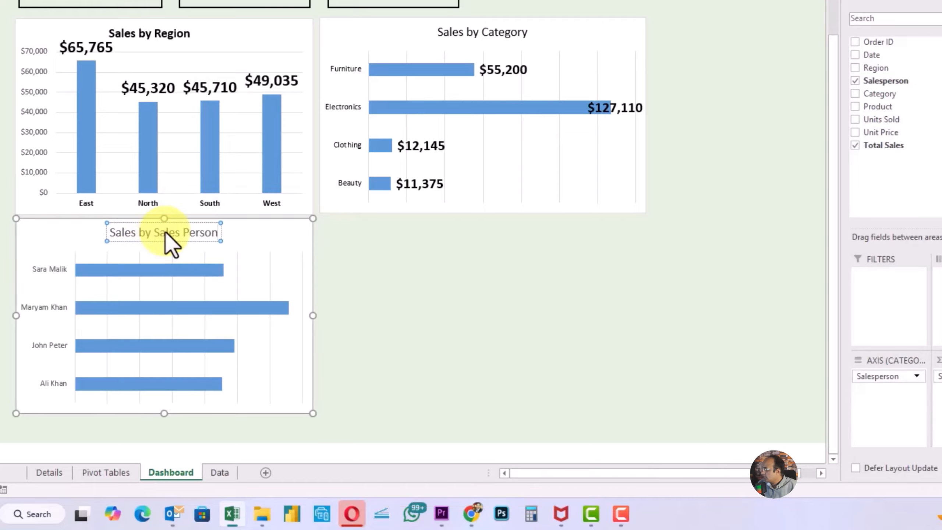
pyautogui.click(394, 315)
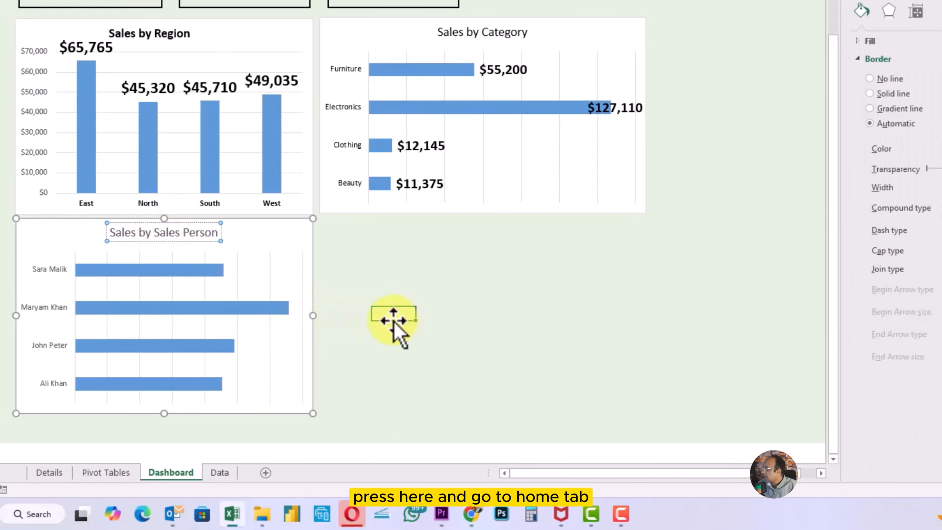
# - Format the Sales by Sales Person chart title in bold black
pyautogui.click(137, 237)
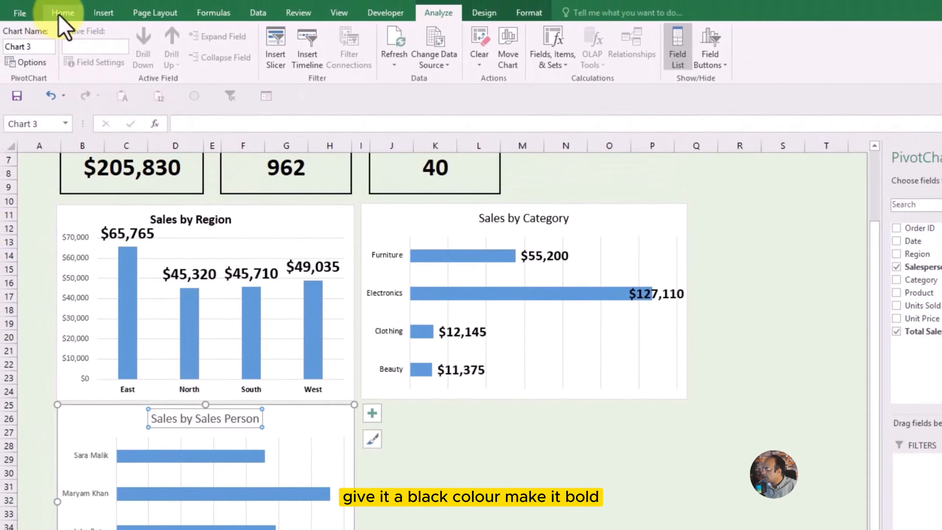
pyautogui.click(59, 14)
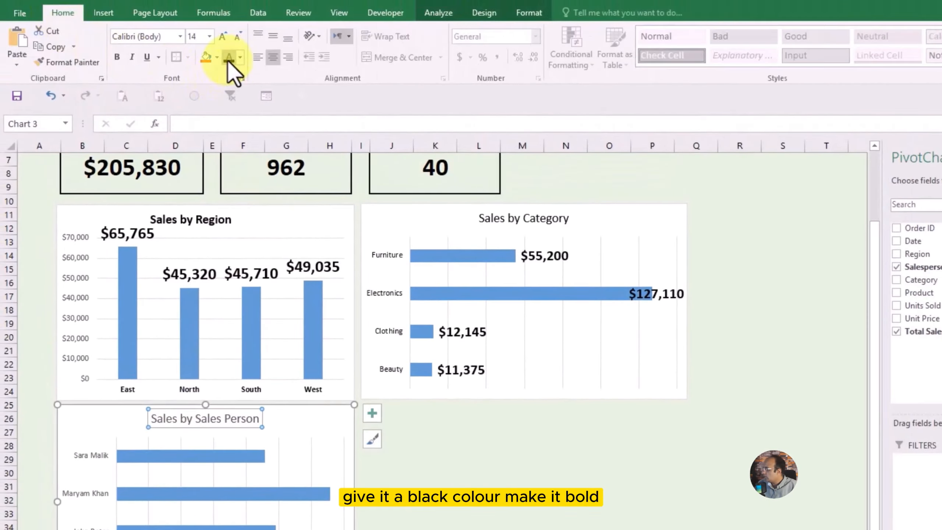
pyautogui.hotkey('ctrl', 'b')
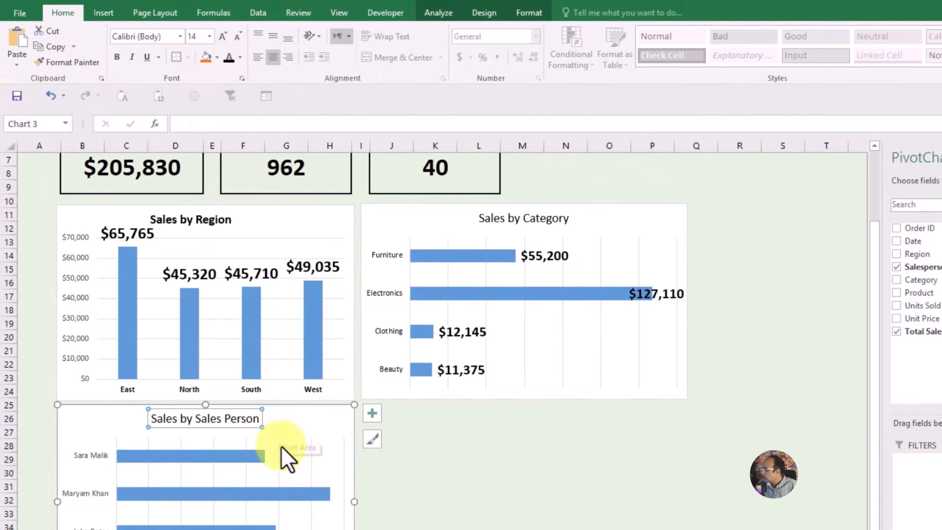
pyautogui.click(497, 500)
# - Undo the recent title formatting and element clean-up on the Sales by Sales Person chart
pyautogui.click(103, 455)
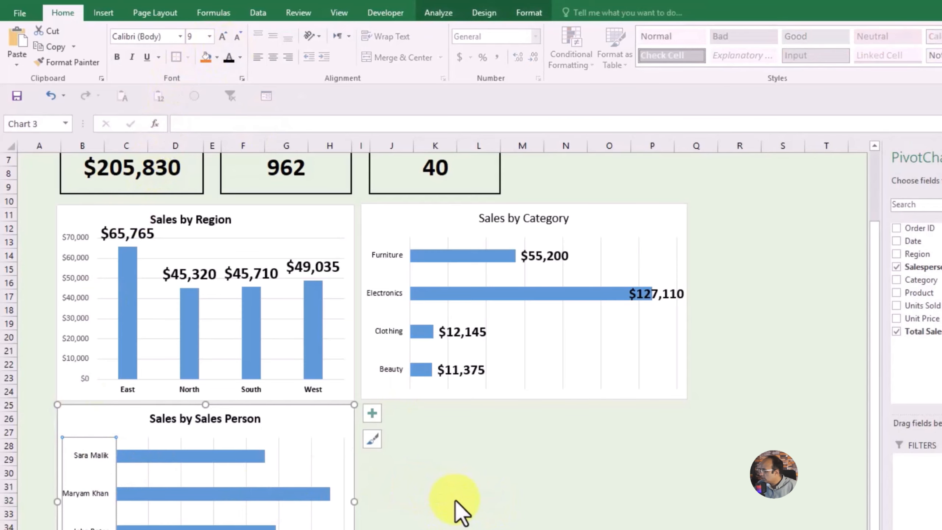
pyautogui.hotkey('ctrl', 'z')
pyautogui.click(490, 485)
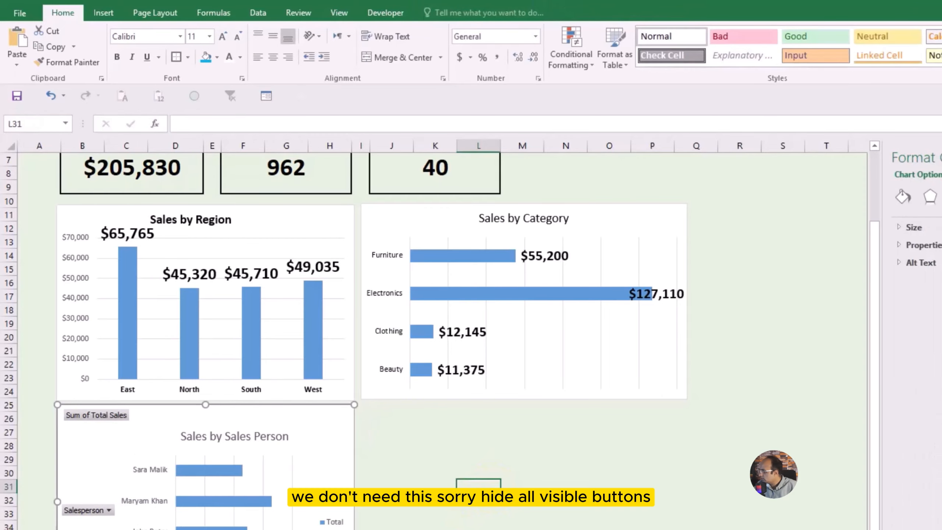
# - Delete the horizontal value axis from the Sales by Sales Person chart
pyautogui.click(223, 527)
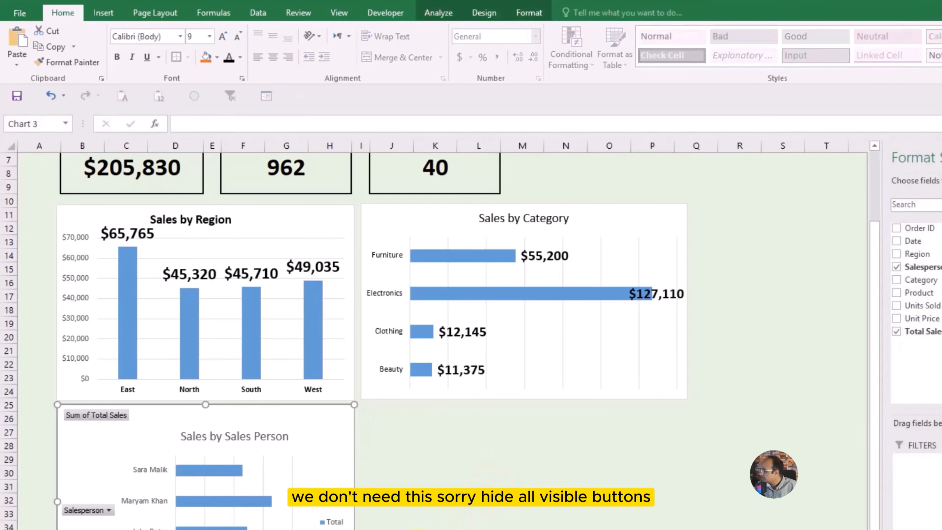
pyautogui.click(237, 529)
pyautogui.press('Delete')
pyautogui.click(445, 529)
# - Hide all field buttons on the Sales by Sales Person chart and delete its legend
pyautogui.click(79, 414)
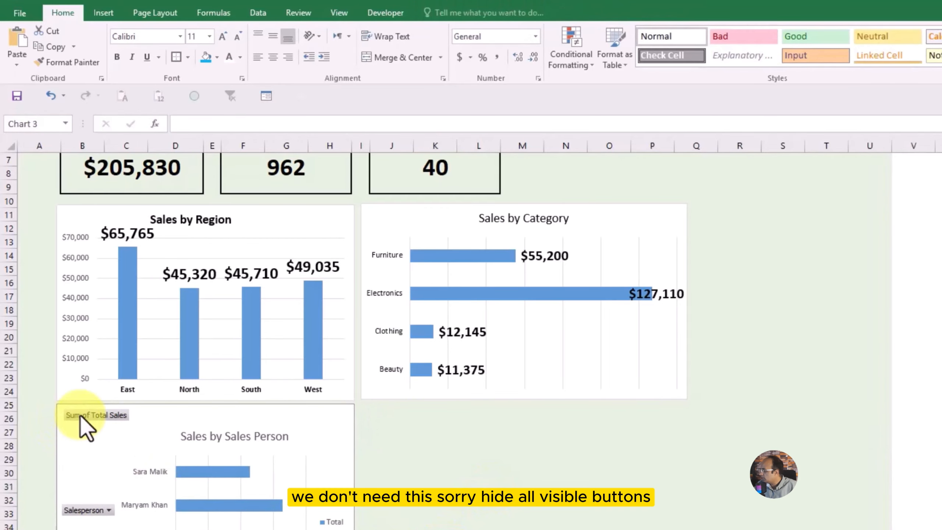
pyautogui.rightClick(79, 414)
pyautogui.click(204, 503)
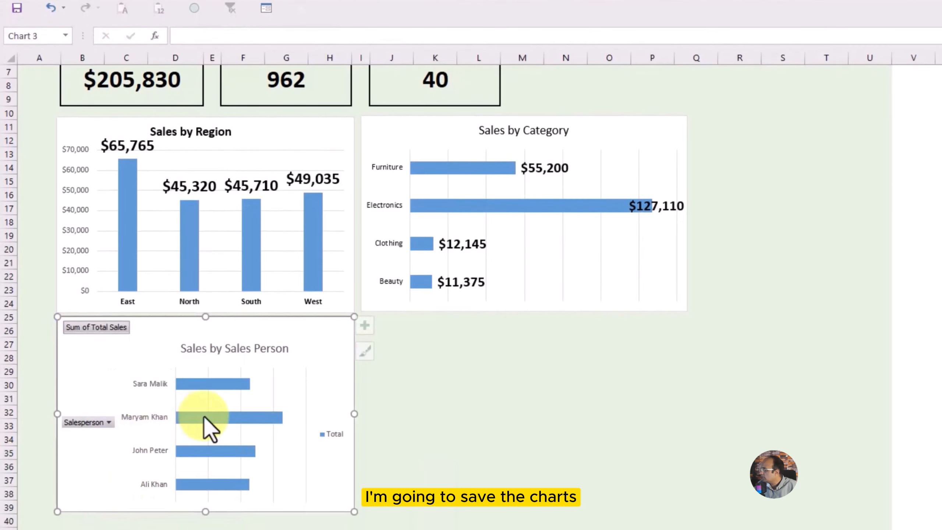
pyautogui.click(487, 414)
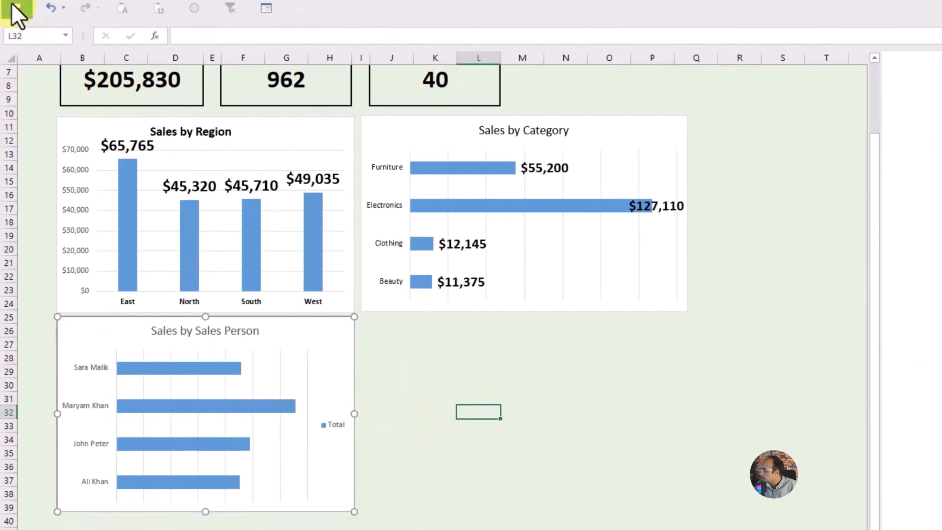
pyautogui.click(327, 430)
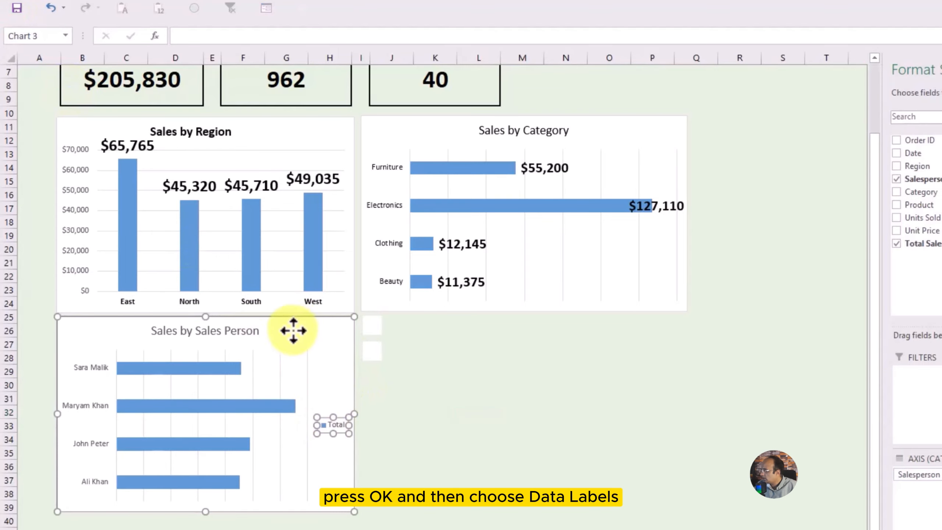
pyautogui.press('Delete')
# - Add data labels to the Sales by Sales Person chart's bars and make the labels bold and larger
pyautogui.click(371, 327)
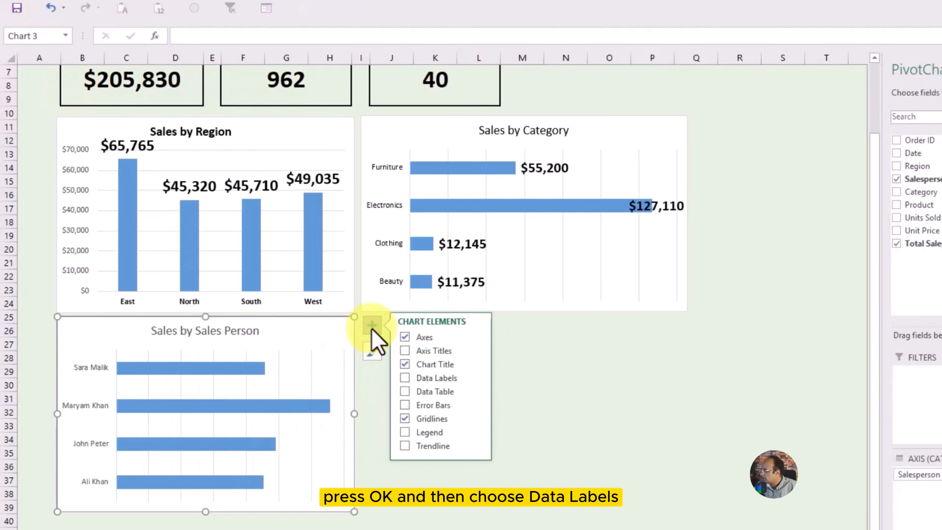
pyautogui.click(406, 382)
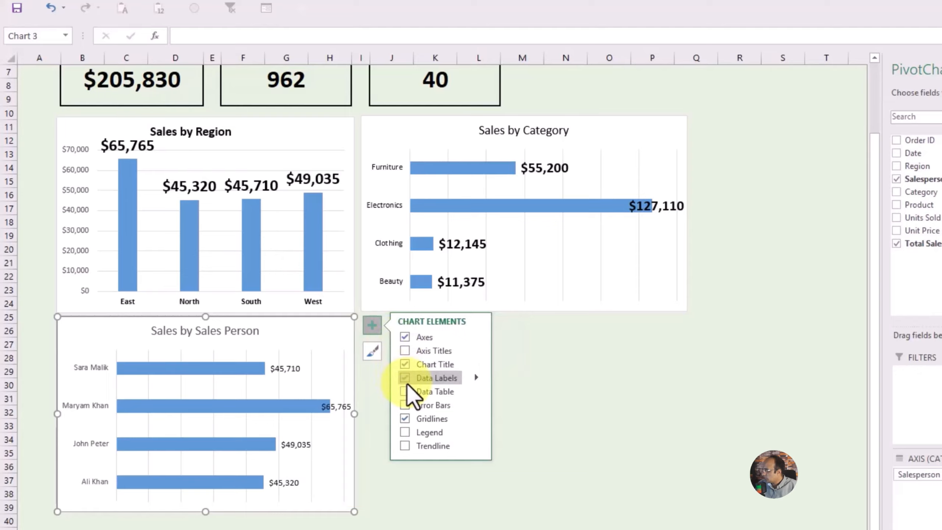
pyautogui.click(606, 493)
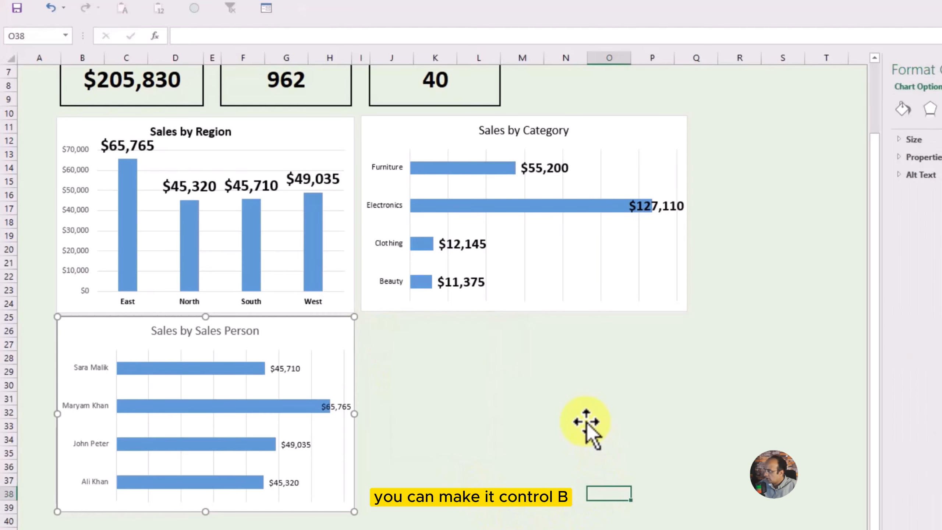
pyautogui.click(291, 370)
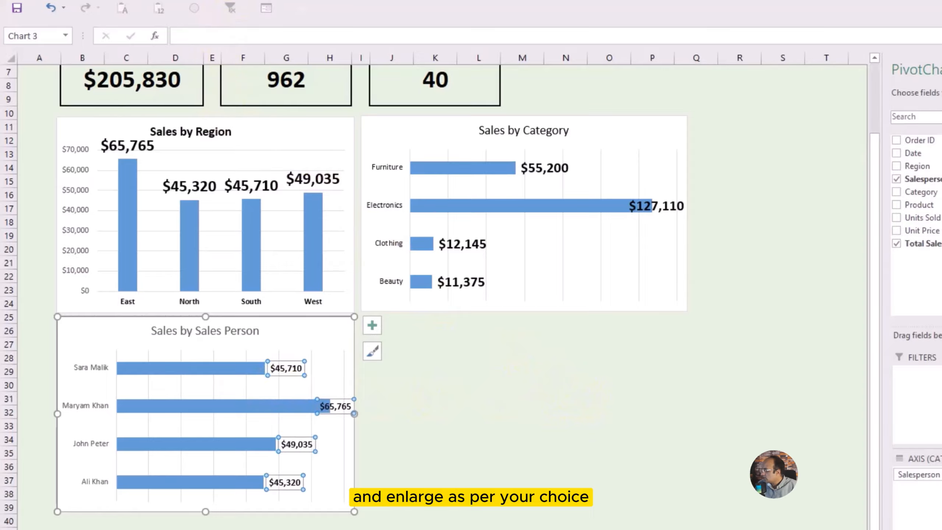
pyautogui.hotkey('ctrl', 'shift', '.')
pyautogui.click(480, 408)
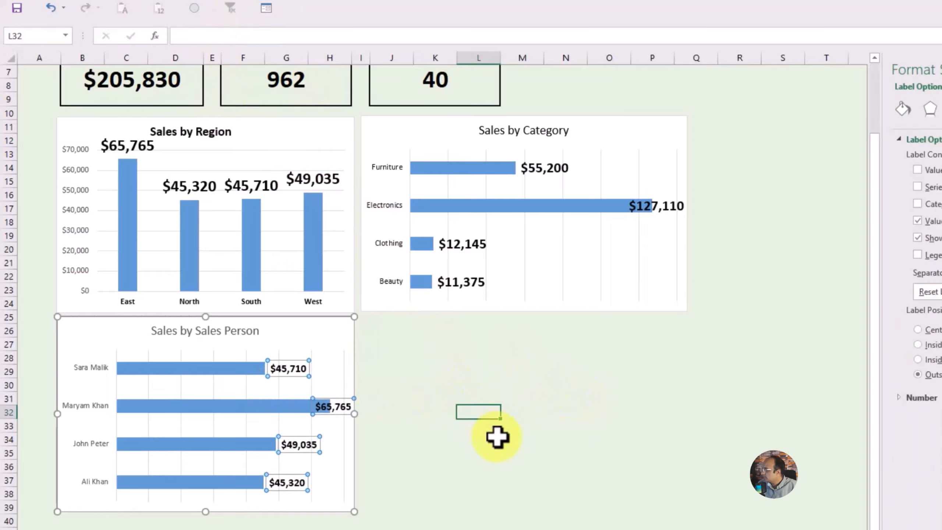
# - Make the Sales by Sales Person chart title black and bold
pyautogui.click(192, 330)
pyautogui.hotkey('ctrl', 'b')
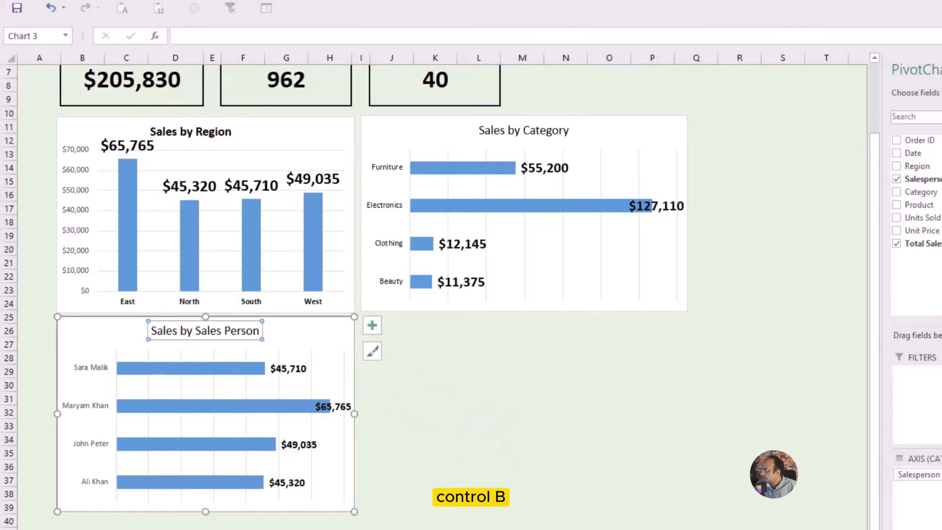
pyautogui.click(653, 409)
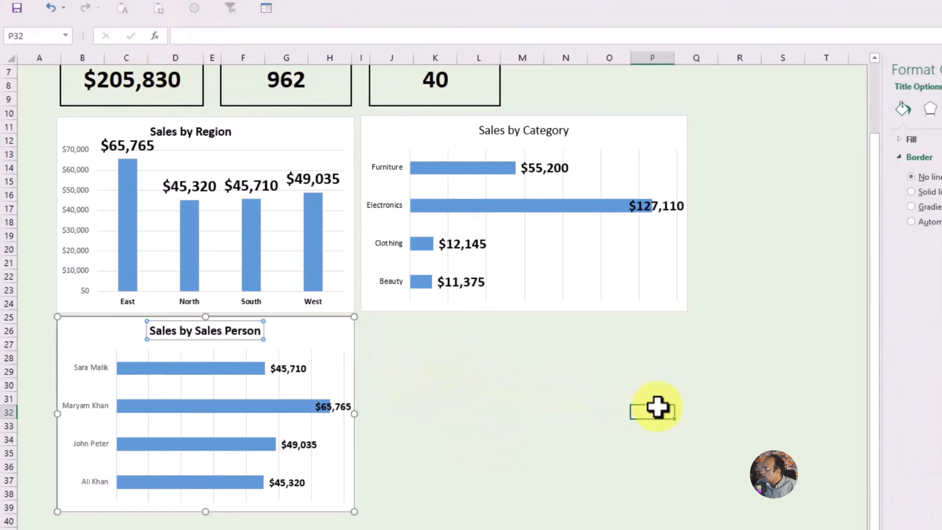
# - Apply a blue table style from the Dark group to the top products pivot table on the Pivot Tables sheet
pyautogui.scroll(3, 801, 278)
pyautogui.scroll(-2, 816, 250)
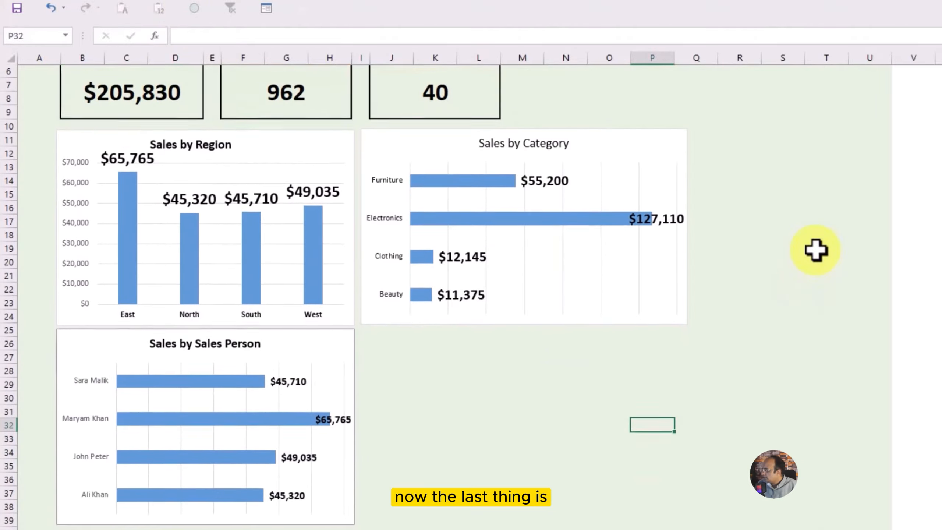
pyautogui.scroll(2, 816, 250)
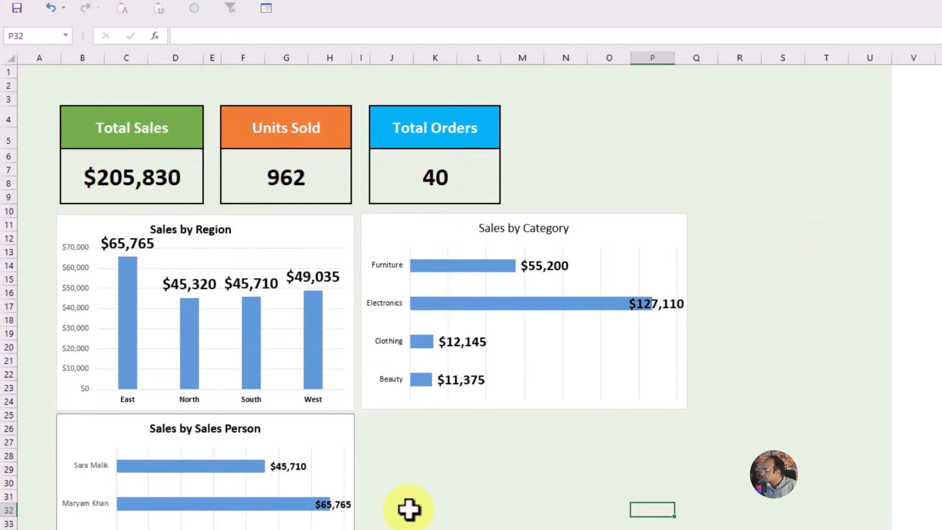
pyautogui.scroll(-1, 463, 430)
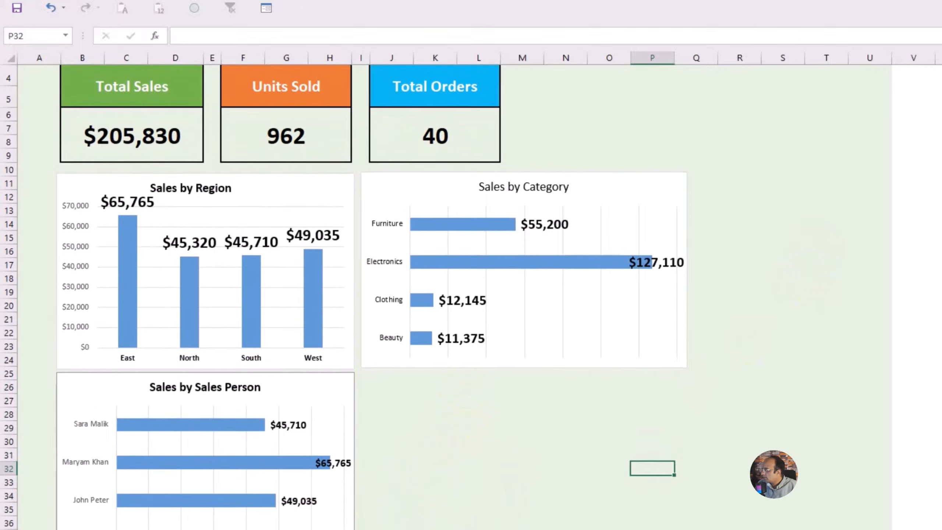
pyautogui.hotkey('ctrl', 'pageup')
pyautogui.click(382, 453)
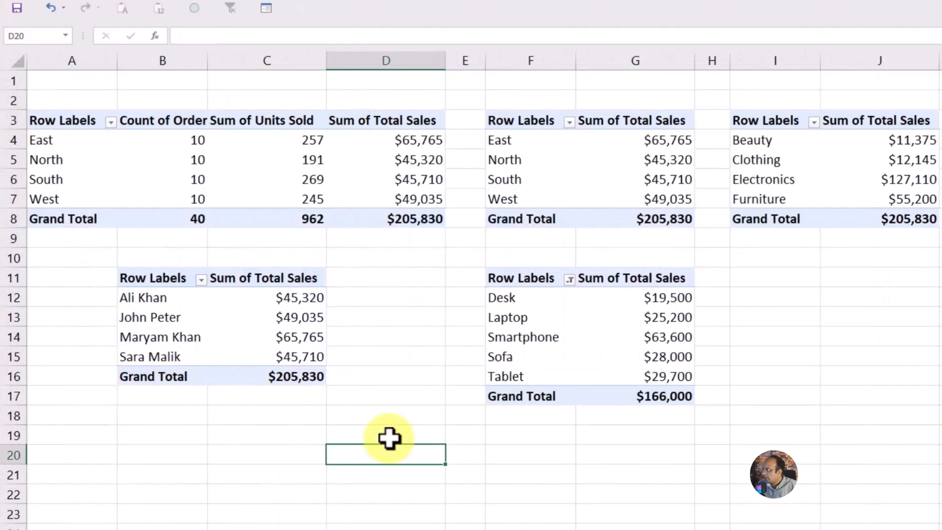
pyautogui.click(668, 281)
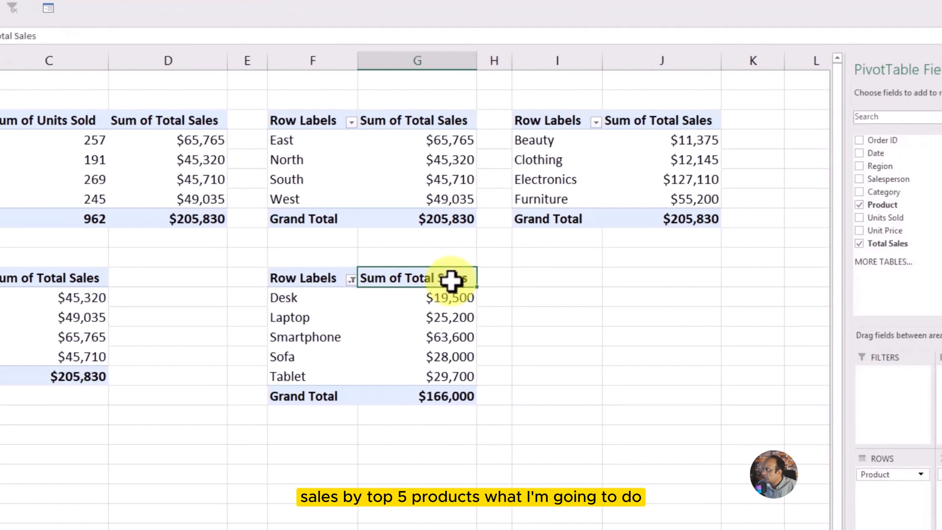
pyautogui.click(595, 361)
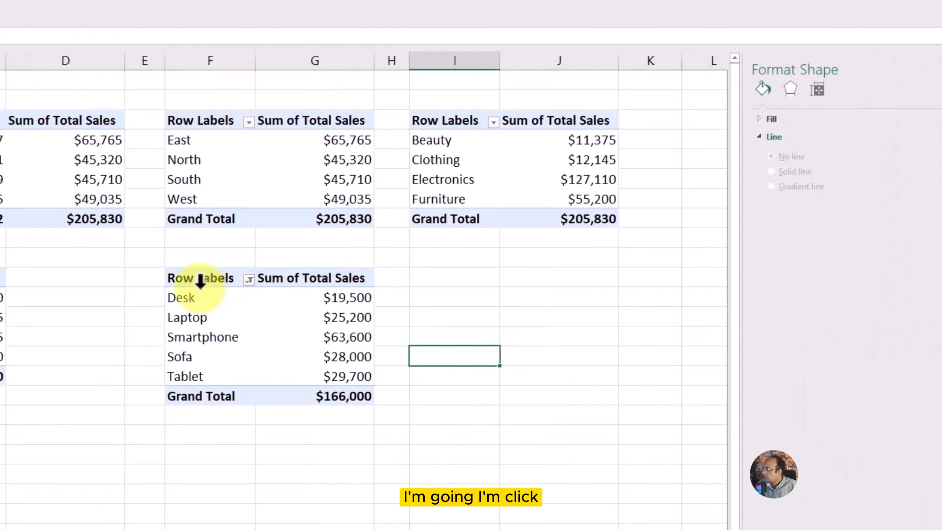
pyautogui.click(190, 279)
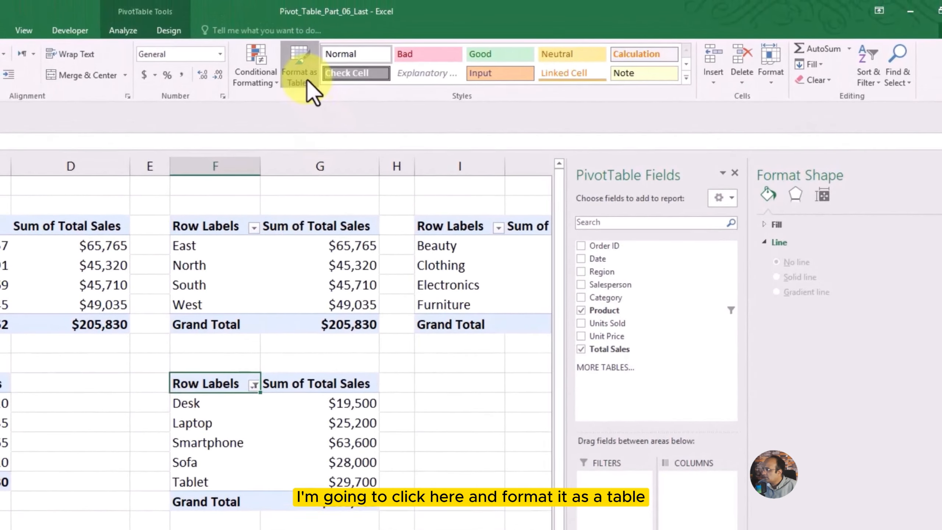
pyautogui.click(307, 79)
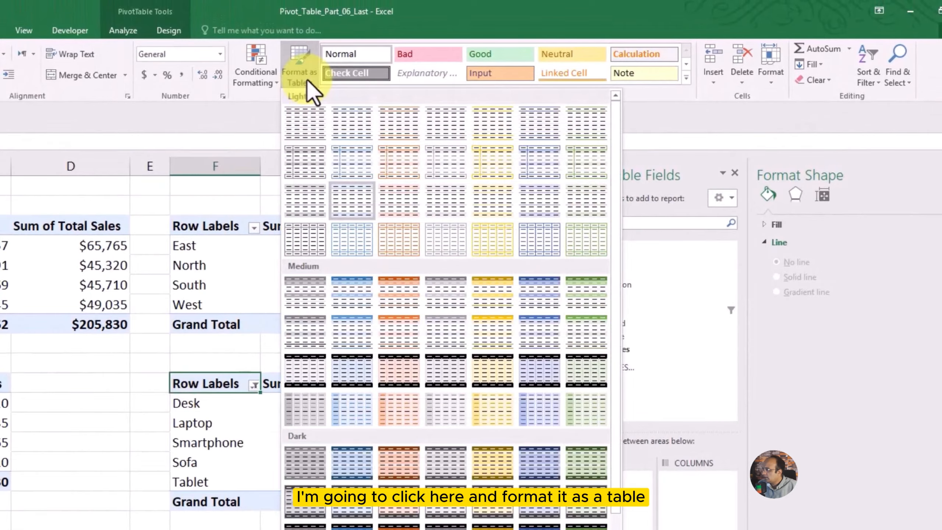
pyautogui.click(357, 468)
pyautogui.click(520, 501)
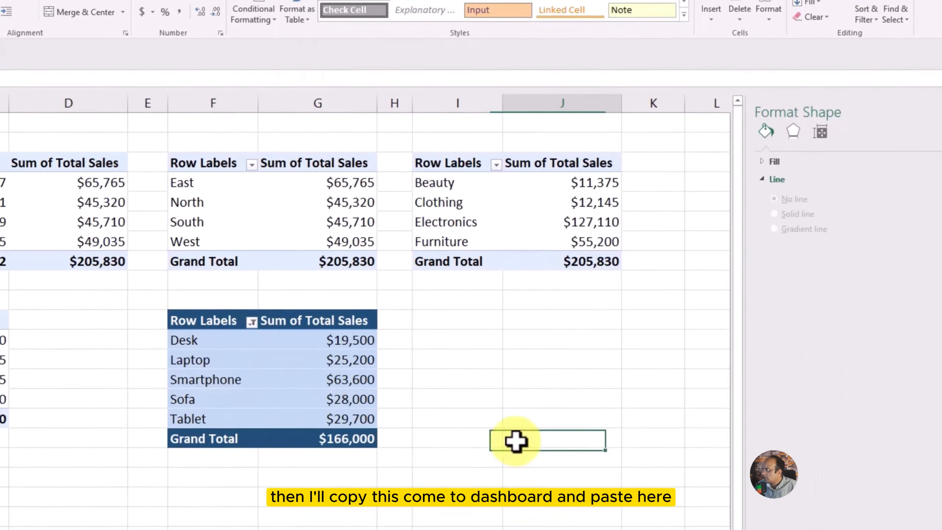
# - Copy the top products pivot table to the Dashboard sheet below the Sales by Category chart and widen its Sum of Total Sales column to fit the header
pyautogui.click(207, 384)
pyautogui.moveTo(201, 239); pyautogui.dragTo(334, 356)
pyautogui.hotkey('ctrl', 'c')
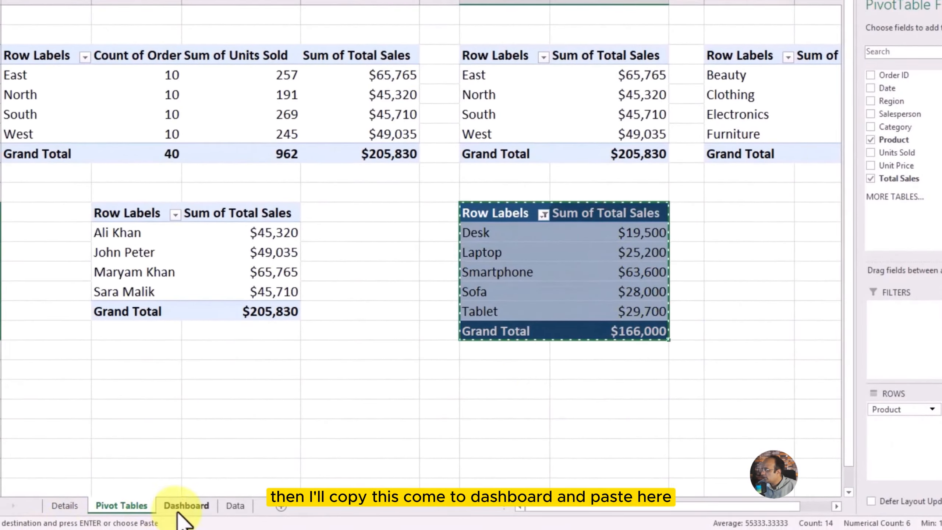
pyautogui.click(182, 505)
pyautogui.scroll(-1, 374, 315)
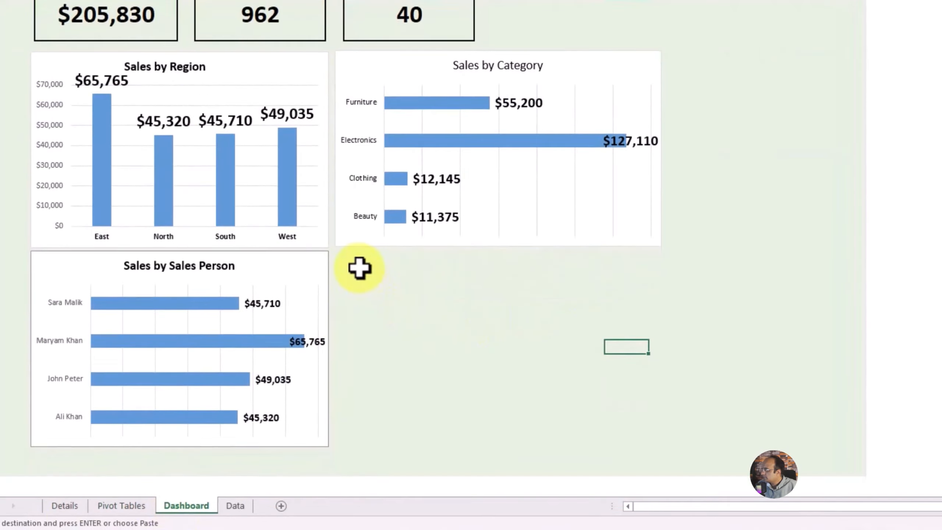
pyautogui.hotkey('ctrl', 'v')
pyautogui.click(670, 359)
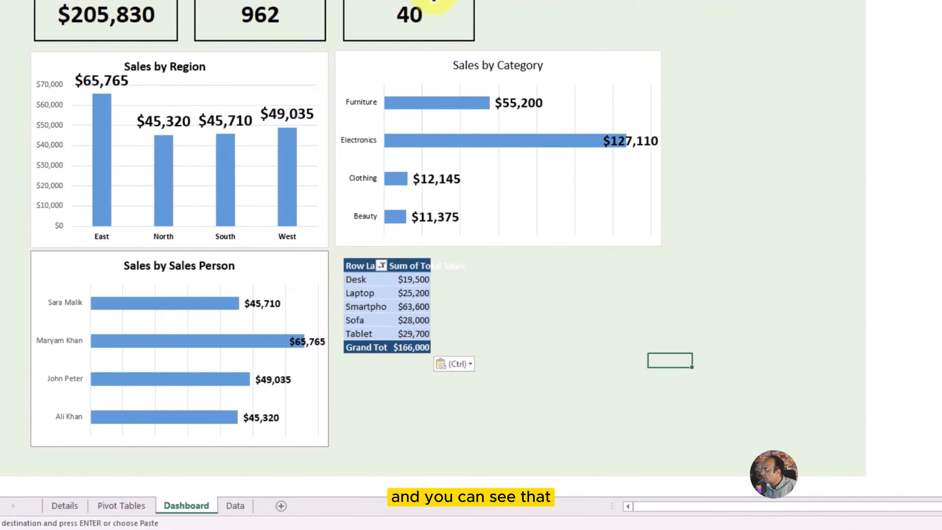
pyautogui.moveTo(434, 3); pyautogui.dragTo(496, 4)
pyautogui.scroll(1, 563, 309)
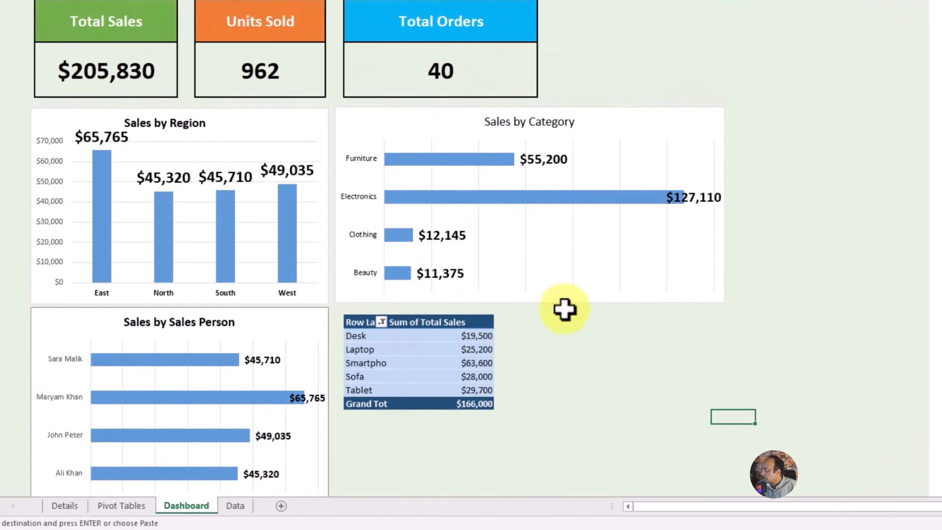
# - Widen the Row Labels column of the top products pivot table on the dashboard so the product names fit
pyautogui.scroll(-1, 579, 322)
pyautogui.moveTo(361, 253); pyautogui.dragTo(476, 280)
pyautogui.moveTo(477, 313); pyautogui.dragTo(489, 351)
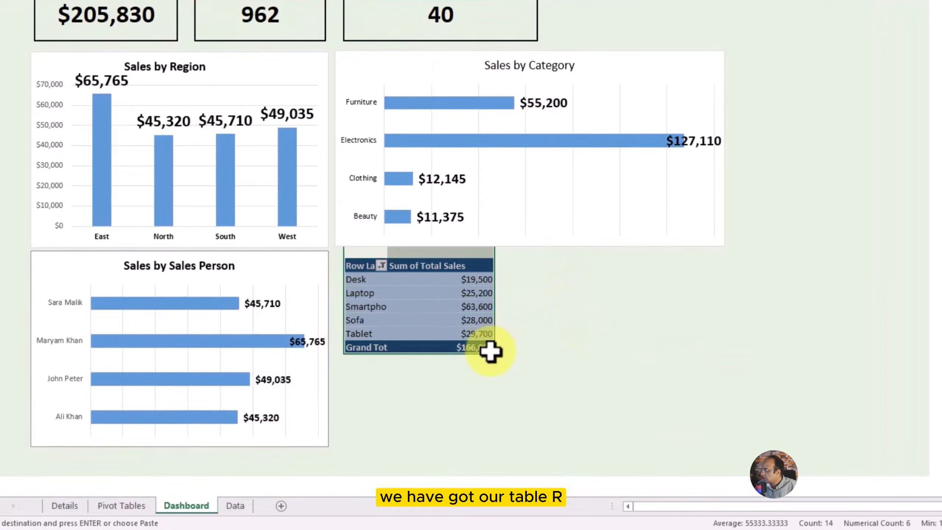
pyautogui.click(606, 322)
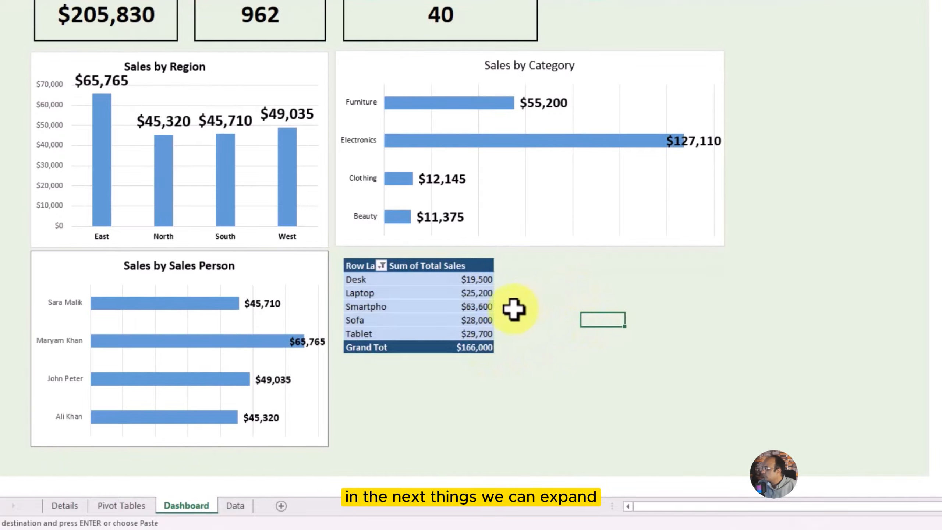
pyautogui.click(459, 272)
pyautogui.click(653, 320)
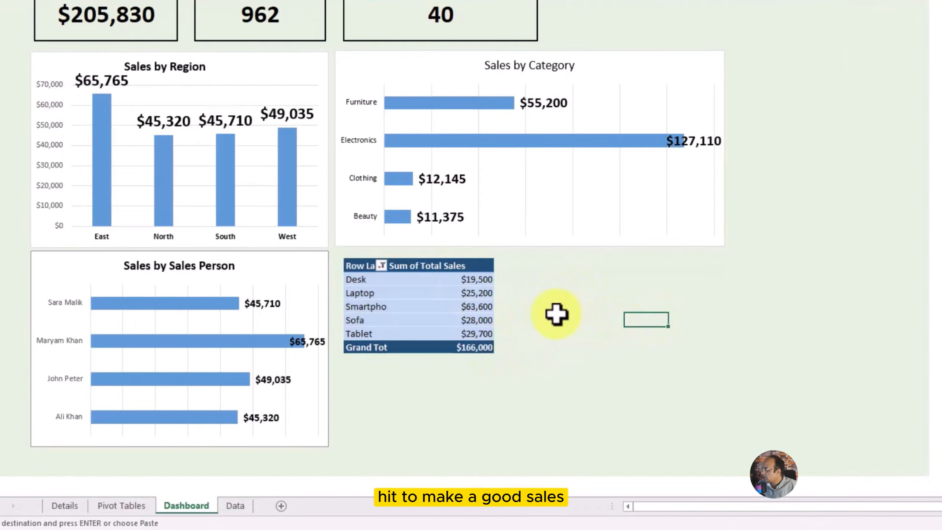
pyautogui.moveTo(431, 5); pyautogui.dragTo(437, 3)
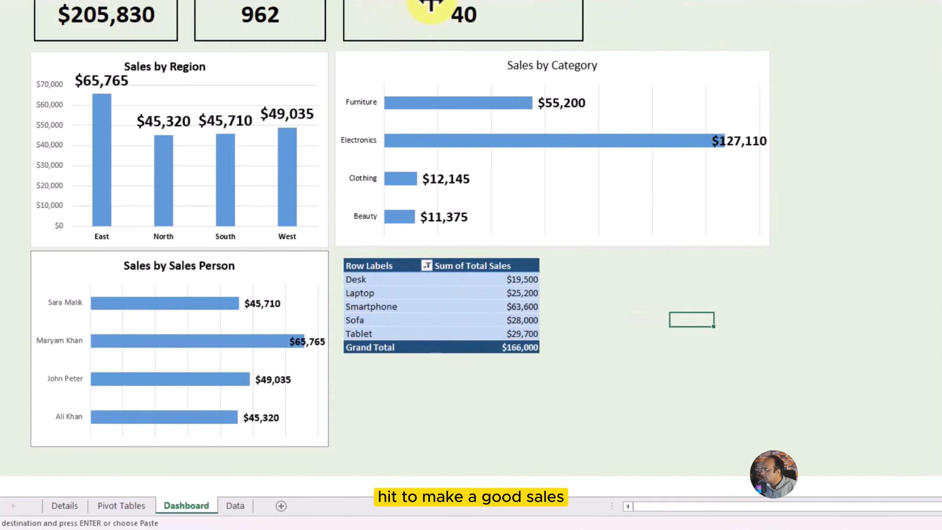
pyautogui.scroll(3, 781, 278)
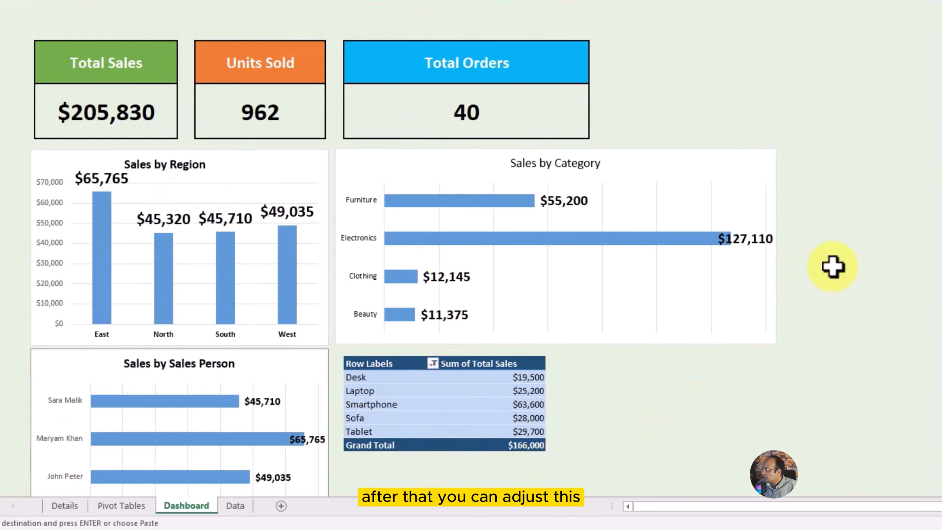
# - Narrow the Sales by Category chart from its outer edge, keeping it wider than the Total Orders card
pyautogui.click(698, 152)
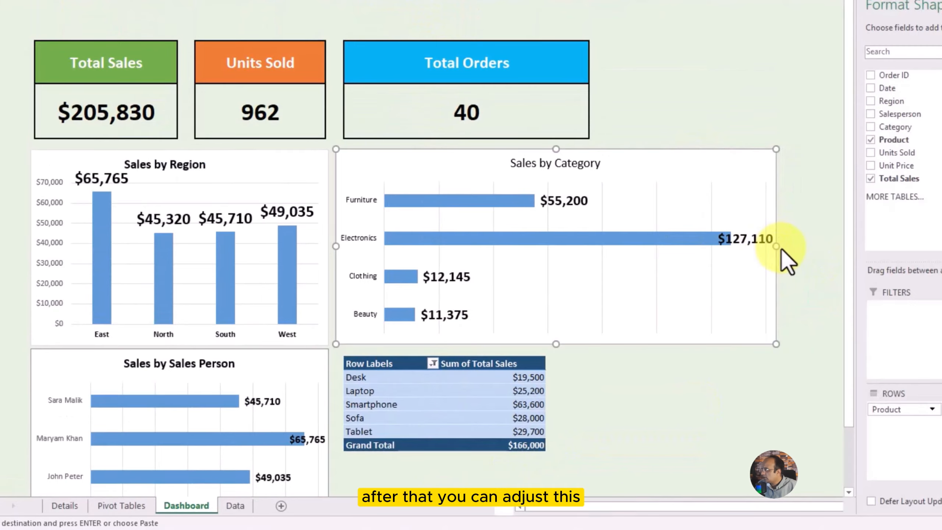
pyautogui.moveTo(775, 245); pyautogui.dragTo(671, 245)
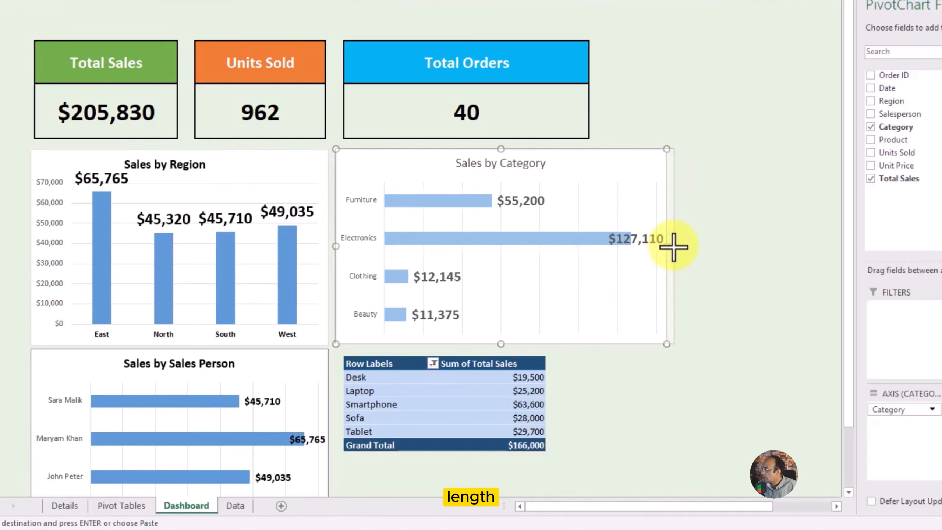
pyautogui.click(717, 254)
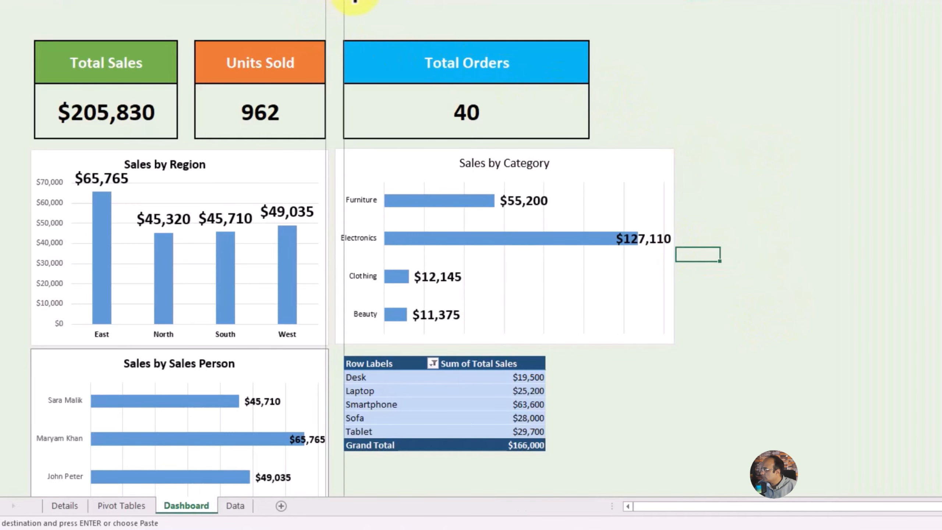
# - Widen the spacer column before the Total Orders card and reposition the Sales by Category chart beneath that card
pyautogui.moveTo(355, 2); pyautogui.dragTo(355, 2)
pyautogui.moveTo(385, 168); pyautogui.dragTo(389, 171)
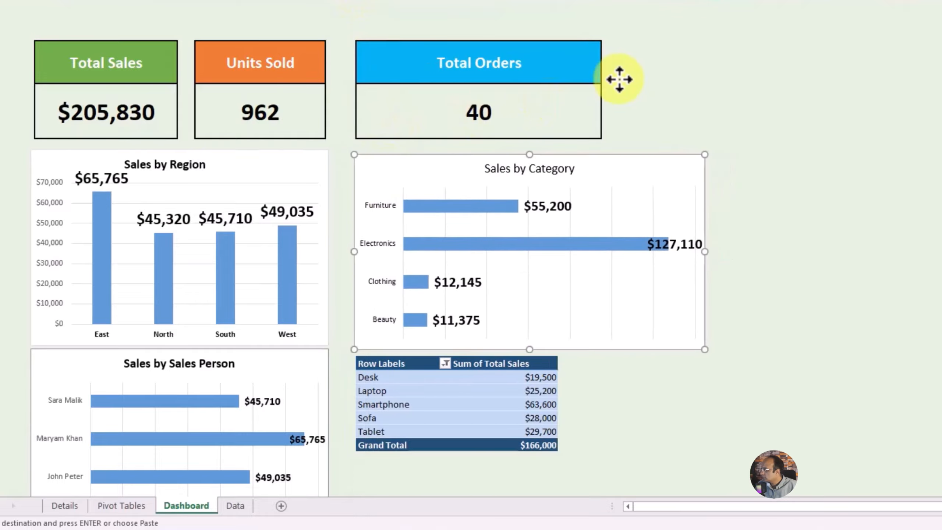
pyautogui.click(663, 81)
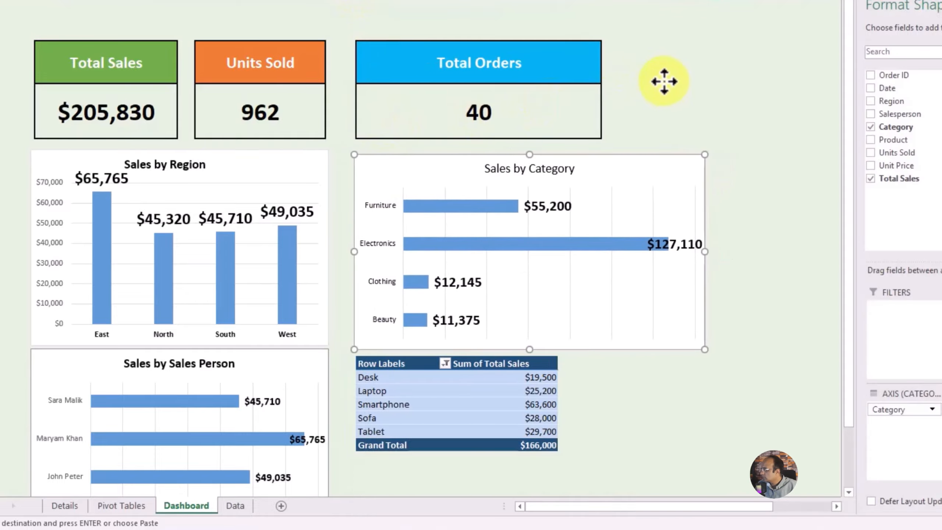
pyautogui.click(415, 161)
pyautogui.moveTo(446, 175); pyautogui.dragTo(432, 175)
pyautogui.click(727, 79)
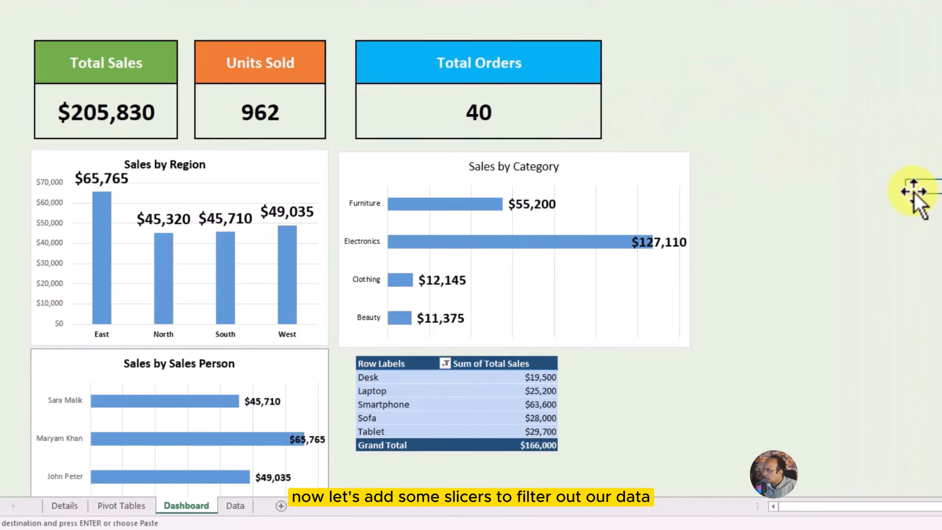
# - Make the Sales by Category chart title black and bold
pyautogui.click(543, 164)
pyautogui.click(547, 166)
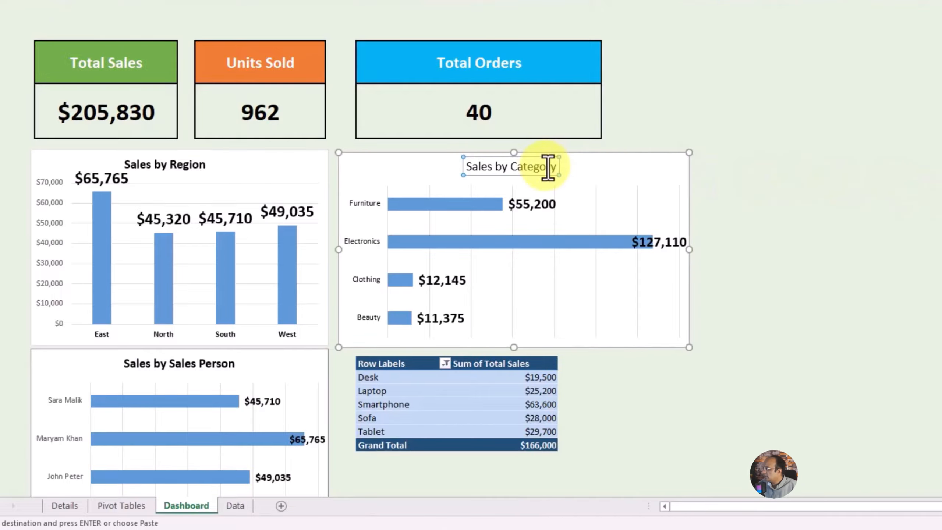
pyautogui.click(865, 260)
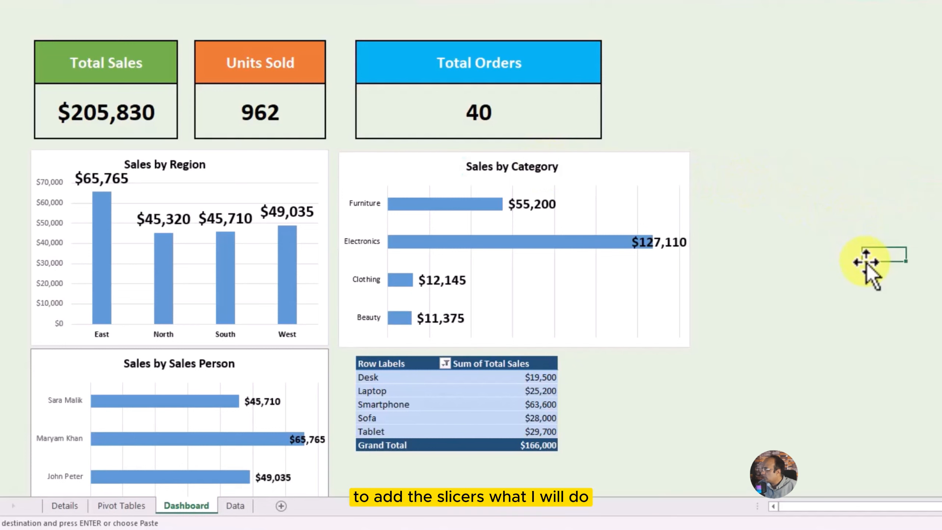
# - Widen the columns holding the Total Sales and Units Sold cards and the gap between the two cards
pyautogui.moveTo(282, 2); pyautogui.dragTo(307, 2)
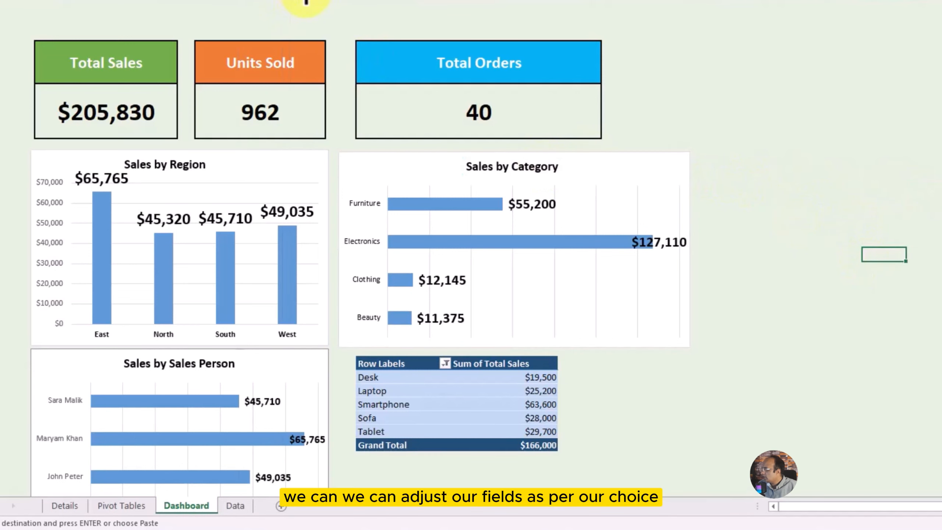
pyautogui.moveTo(209, 4); pyautogui.dragTo(192, 3)
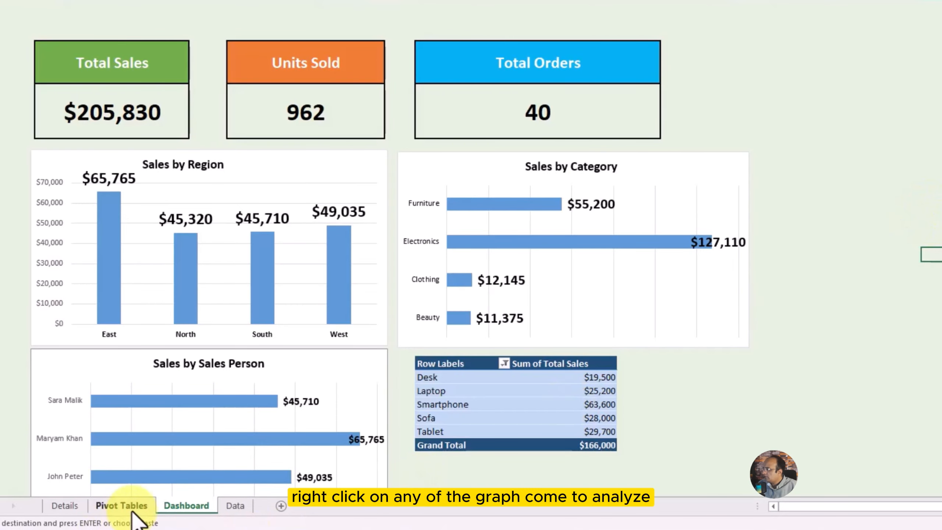
# - Insert slicers for Date, Region, Salesperson and Category from the Sales by Category chart
pyautogui.click(456, 162)
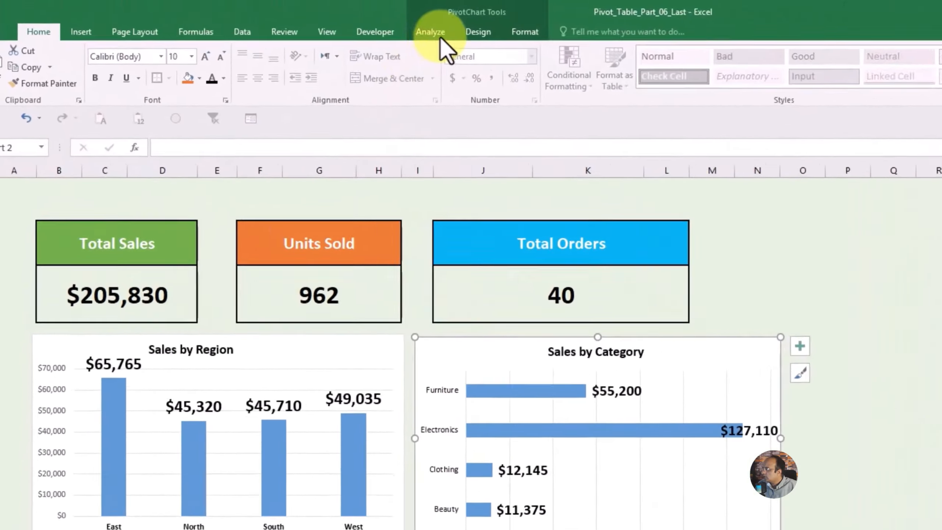
pyautogui.click(312, 23)
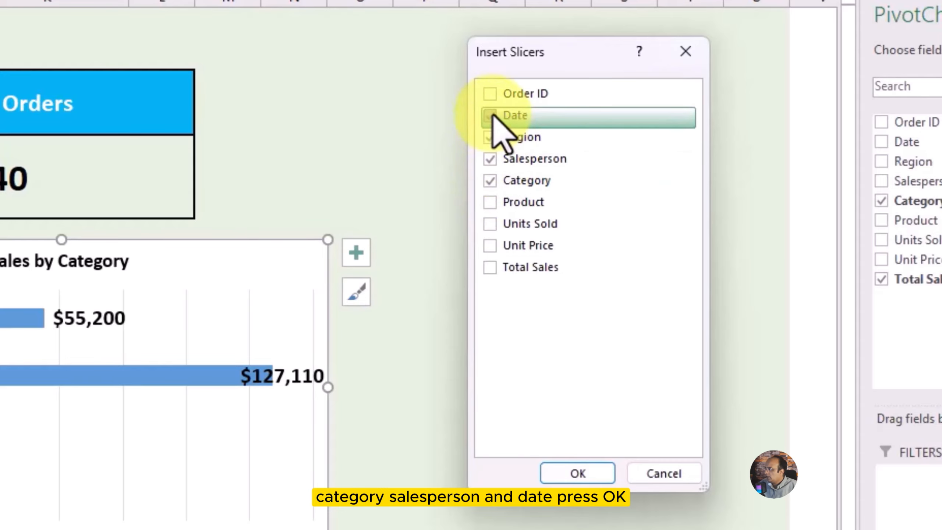
pyautogui.click(579, 474)
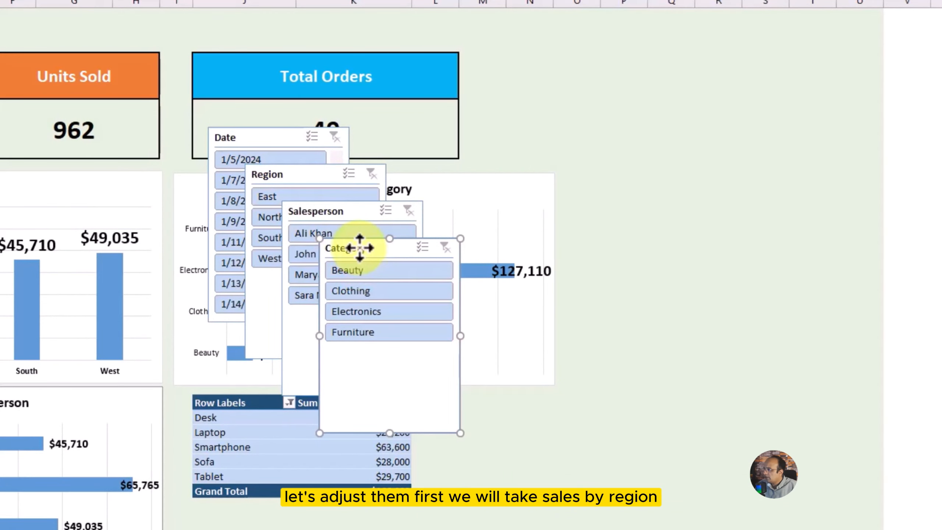
# - Place the Region slicer beside the Total Orders card, widen it to about 2.96", set two columns and shorten it to fit its buttons
pyautogui.moveTo(310, 176); pyautogui.dragTo(626, 53)
pyautogui.moveTo(705, 140); pyautogui.dragTo(768, 146)
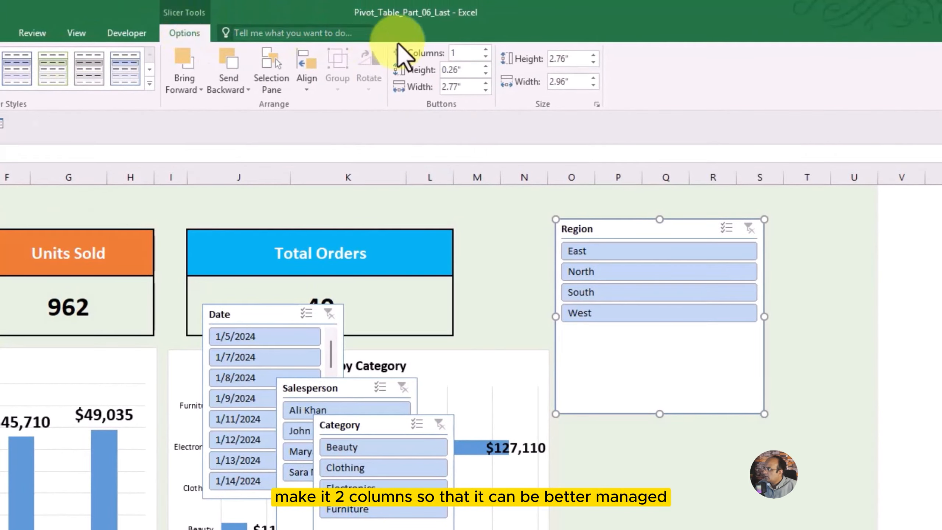
pyautogui.click(485, 49)
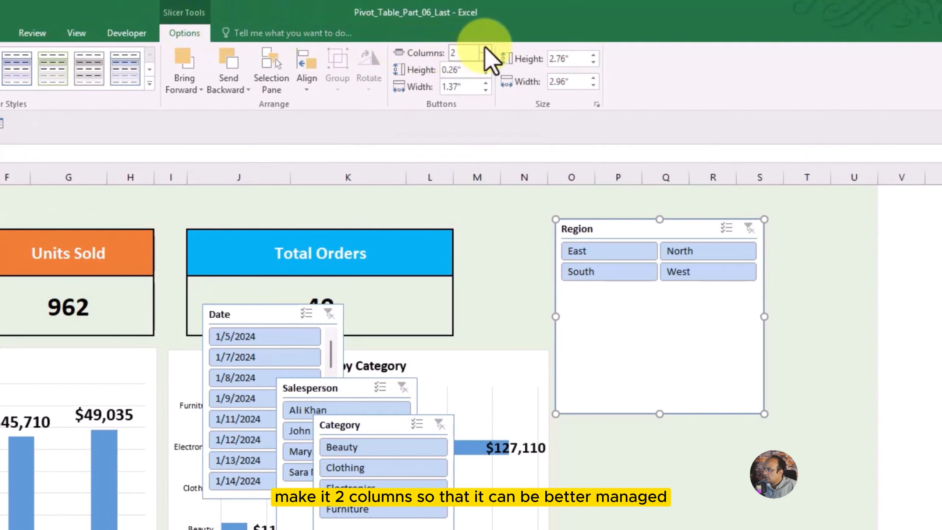
pyautogui.rightClick(634, 357)
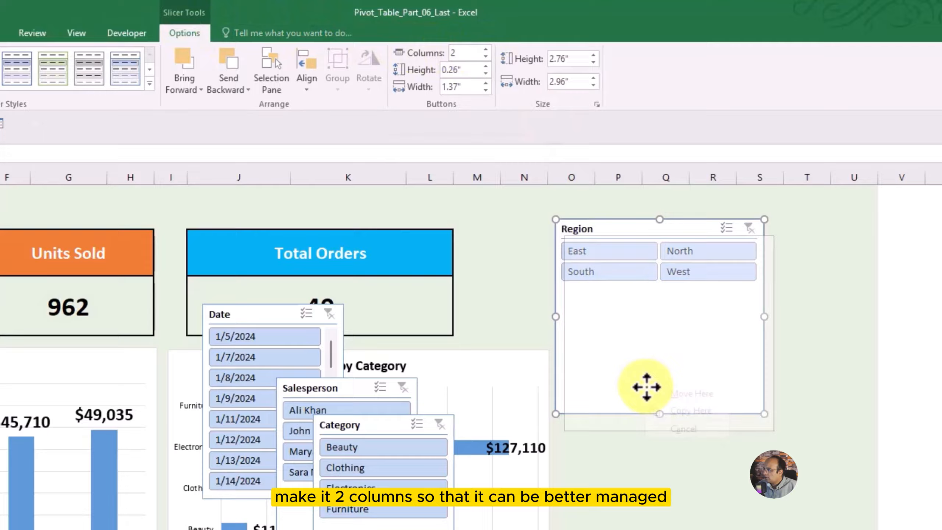
pyautogui.click(604, 346)
pyautogui.moveTo(660, 413); pyautogui.dragTo(668, 295)
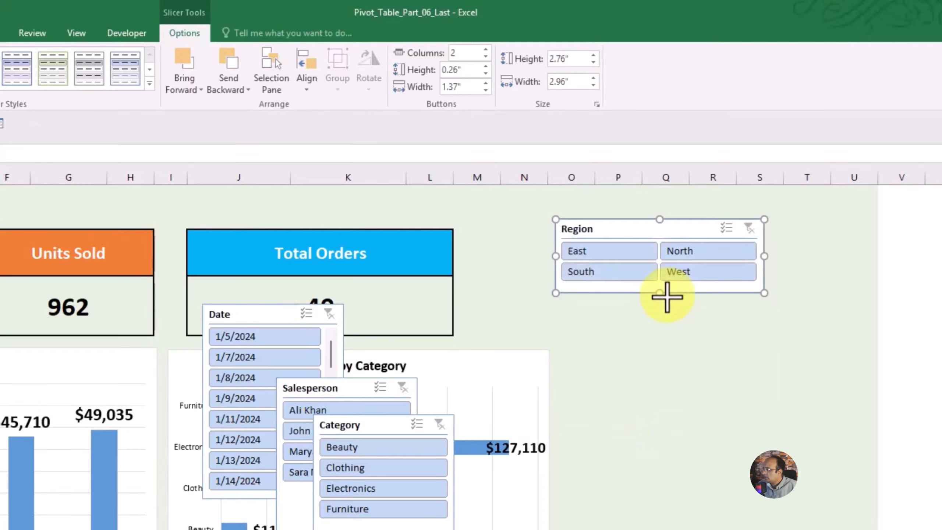
# - Place the Category slicer below the Region slicer, widen it to about 2.89", set two columns and shorten it to fit its buttons
pyautogui.click(339, 392)
pyautogui.click(382, 457)
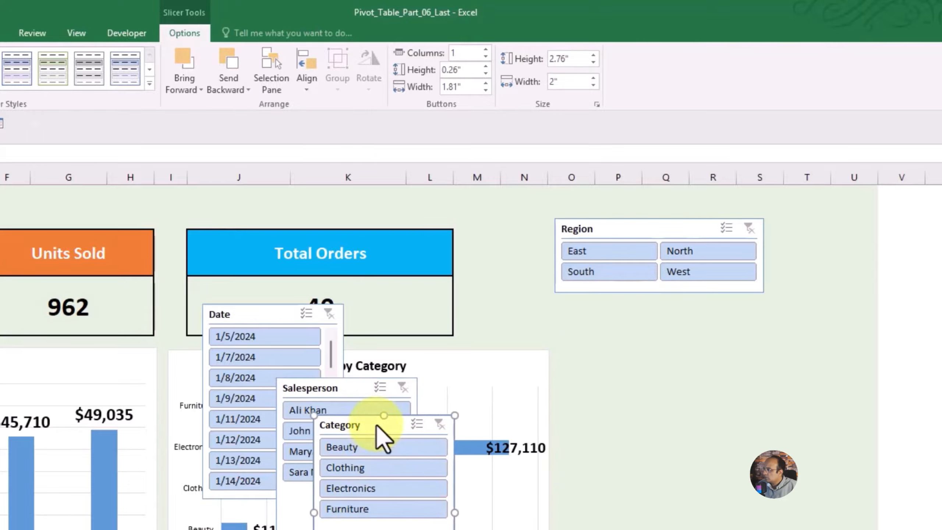
pyautogui.moveTo(370, 425); pyautogui.dragTo(608, 308)
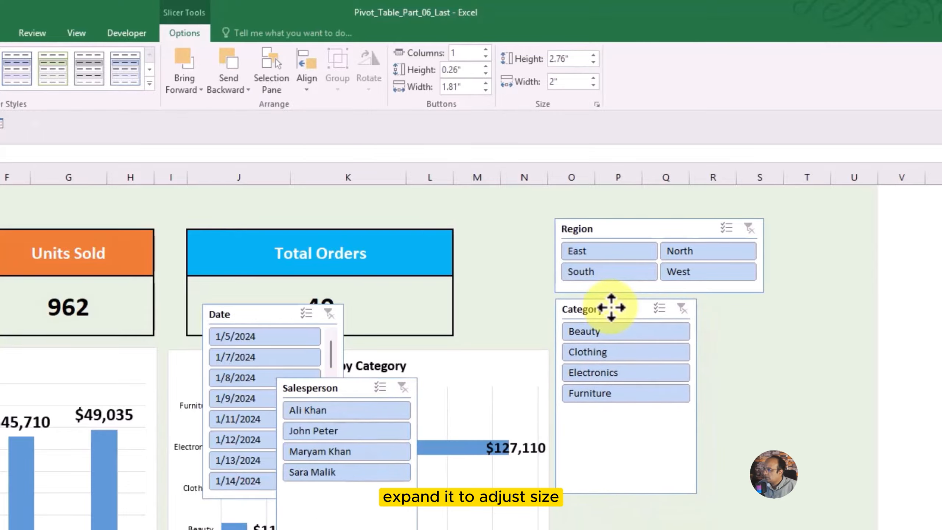
pyautogui.moveTo(697, 397); pyautogui.dragTo(758, 396)
pyautogui.moveTo(657, 494); pyautogui.dragTo(663, 420)
pyautogui.click(486, 50)
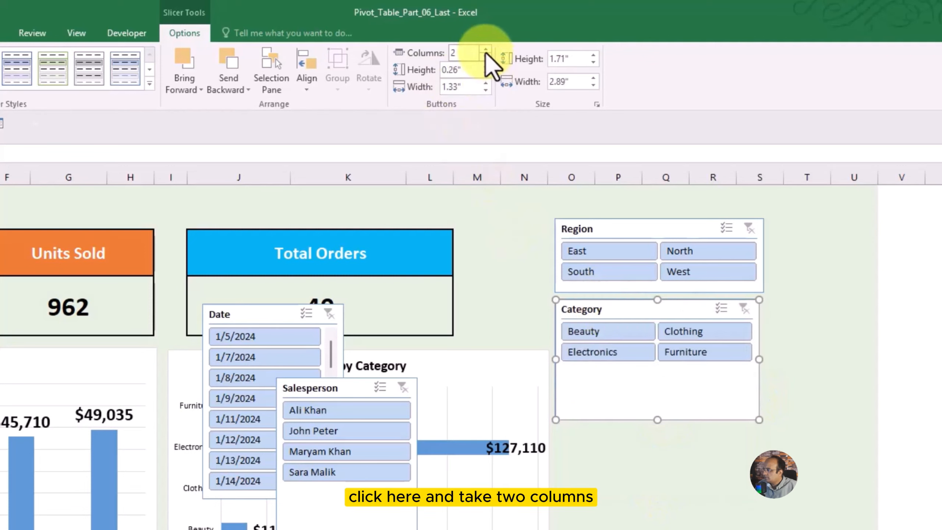
pyautogui.moveTo(657, 420); pyautogui.dragTo(658, 370)
# - Place the Salesperson slicer below the Category slicer, widen it to about 2.85", set two columns and shorten it to fit its buttons
pyautogui.moveTo(303, 394); pyautogui.dragTo(580, 395)
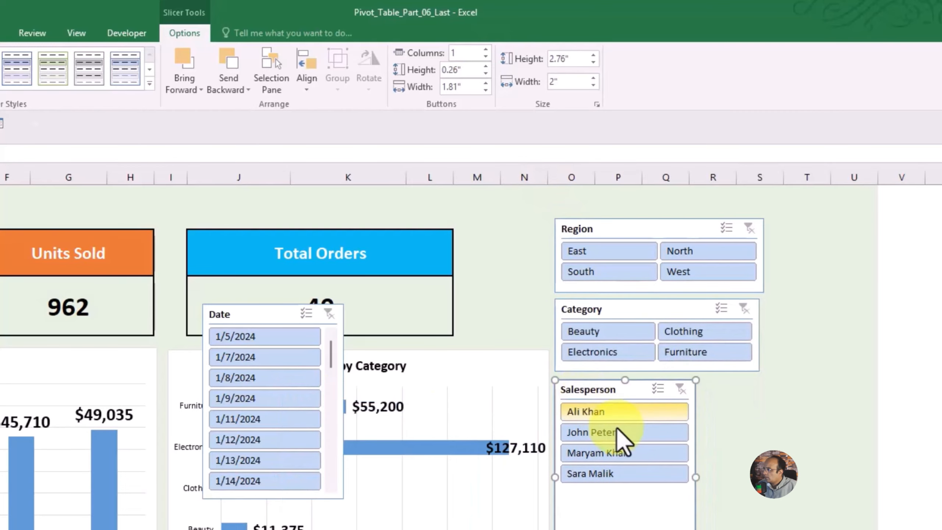
pyautogui.moveTo(695, 478); pyautogui.dragTo(756, 478)
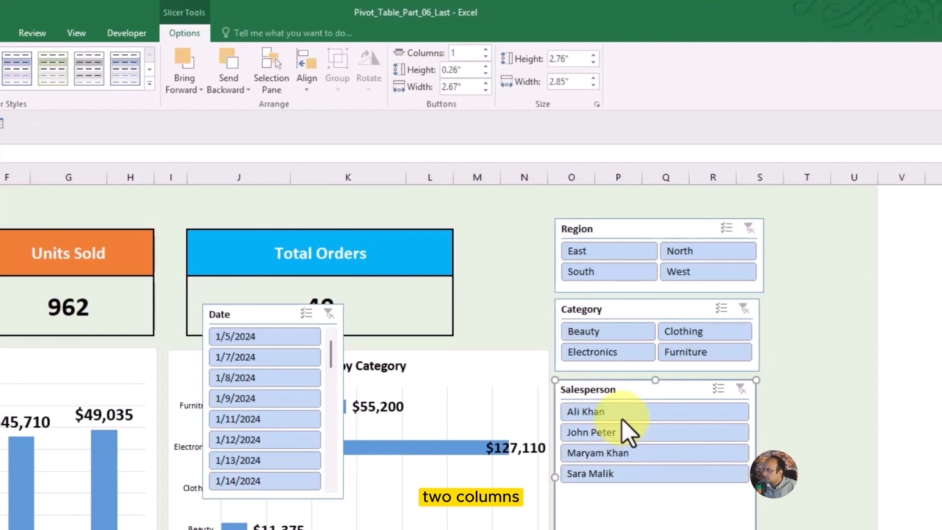
pyautogui.click(484, 50)
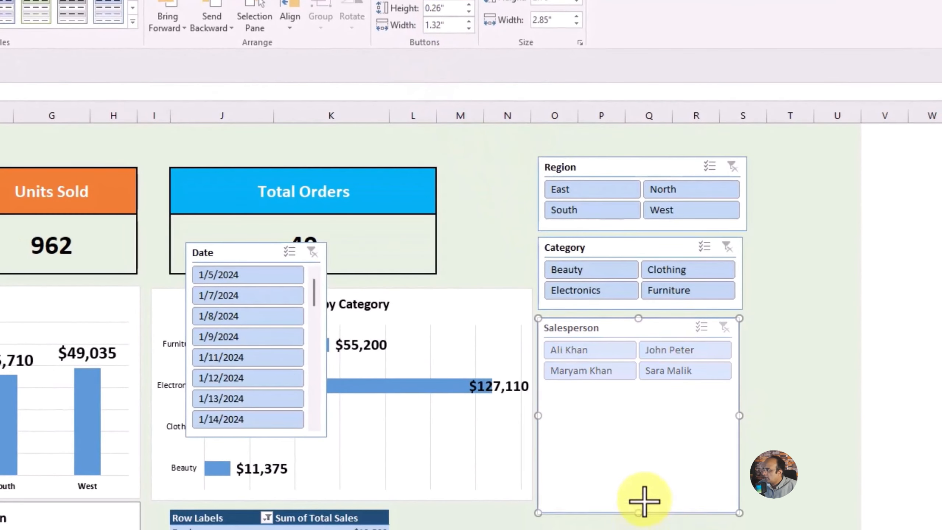
pyautogui.moveTo(644, 502); pyautogui.dragTo(666, 389)
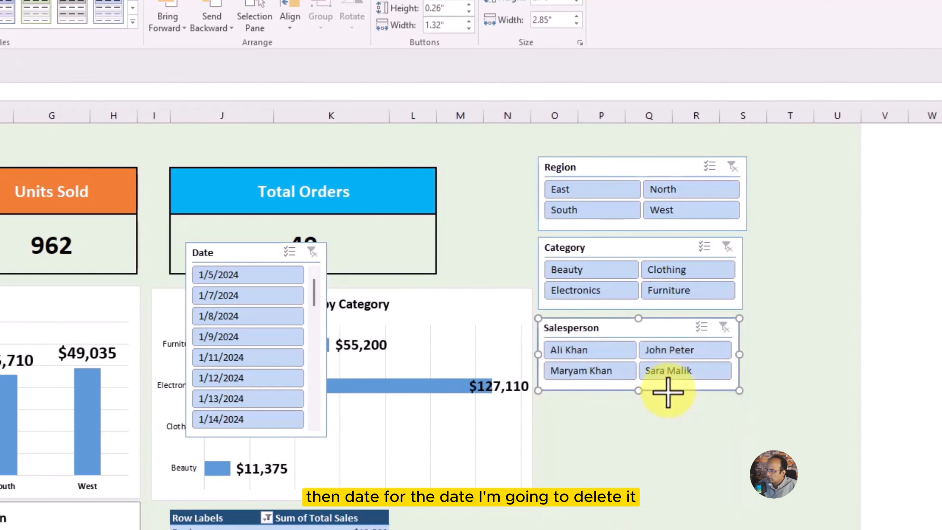
# - Delete the Date slicer and insert a Date timeline from the Sales by Category chart instead
pyautogui.moveTo(224, 257); pyautogui.dragTo(576, 406)
pyautogui.press('Delete')
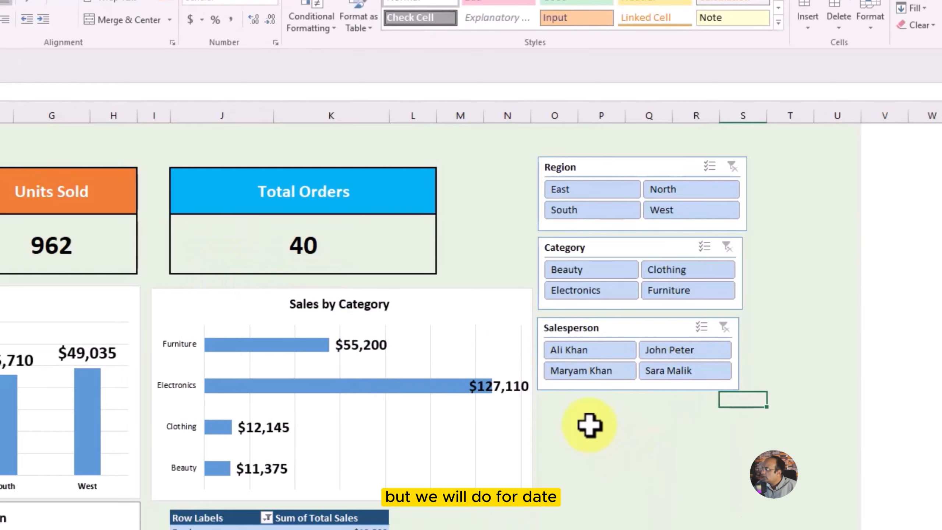
pyautogui.click(362, 308)
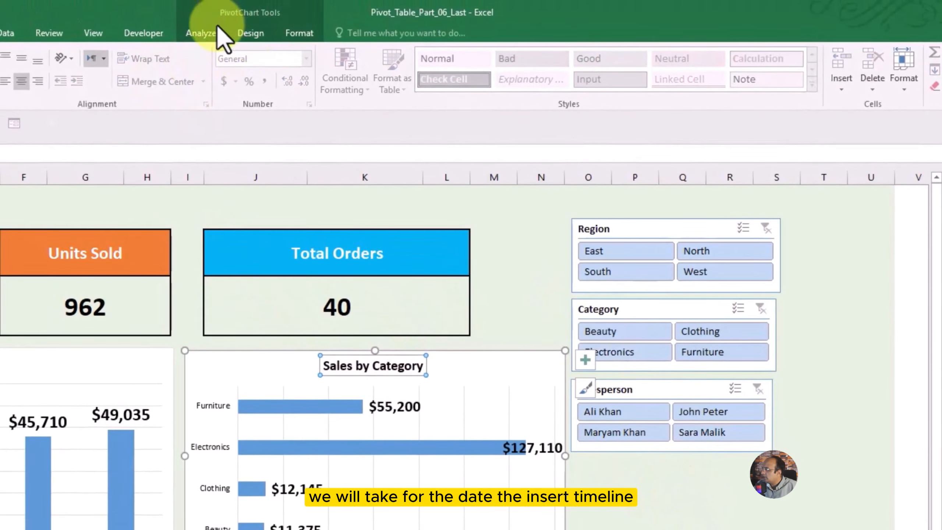
pyautogui.click(214, 32)
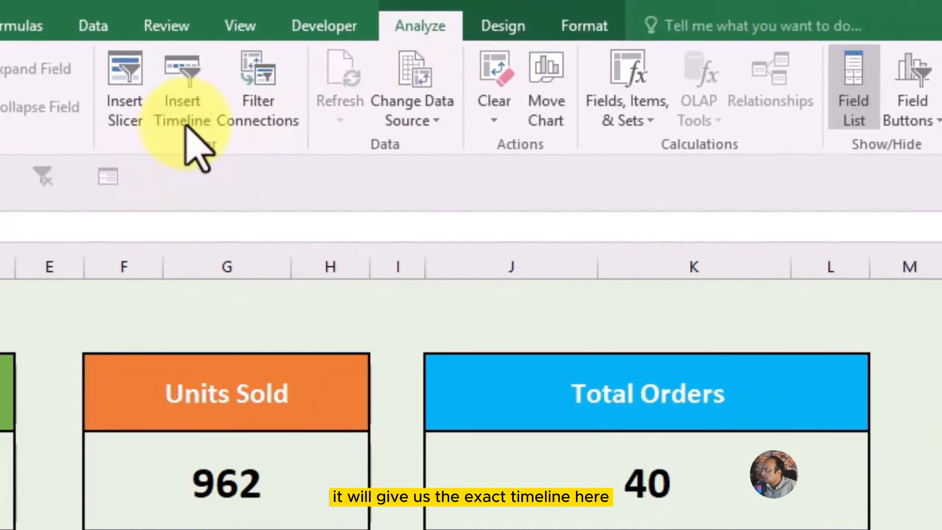
pyautogui.click(214, 178)
pyautogui.click(487, 301)
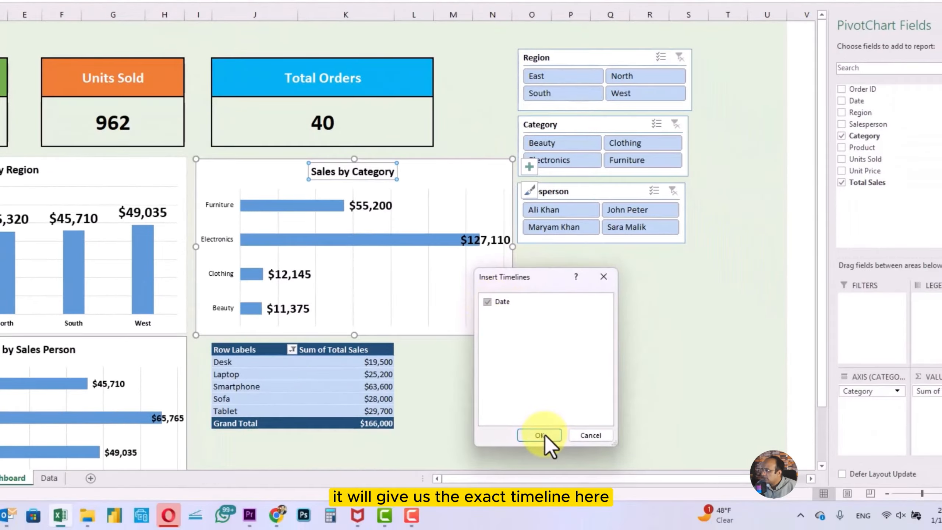
pyautogui.click(542, 435)
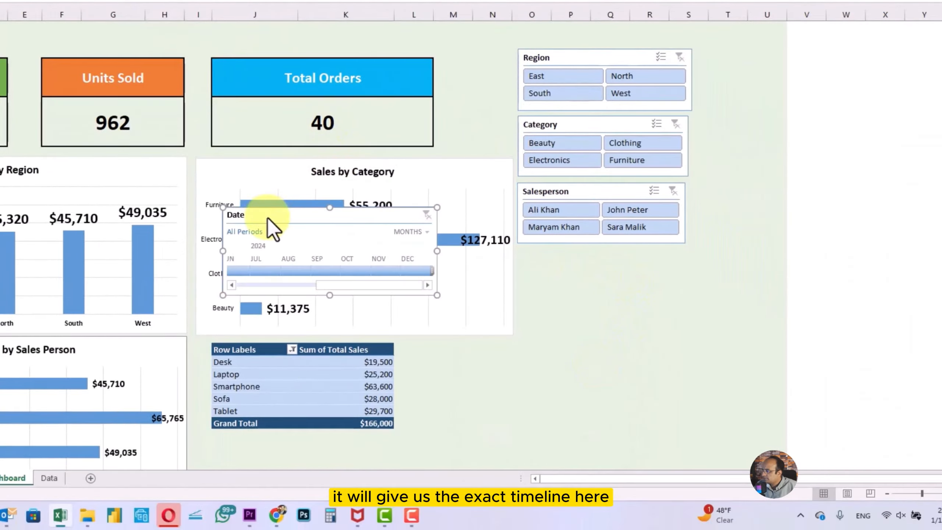
# - Move the Date timeline below the Salesperson slicer and narrow it to match the slicers' width
pyautogui.moveTo(268, 218); pyautogui.dragTo(563, 258)
pyautogui.moveTo(732, 295); pyautogui.dragTo(688, 298)
pyautogui.click(623, 379)
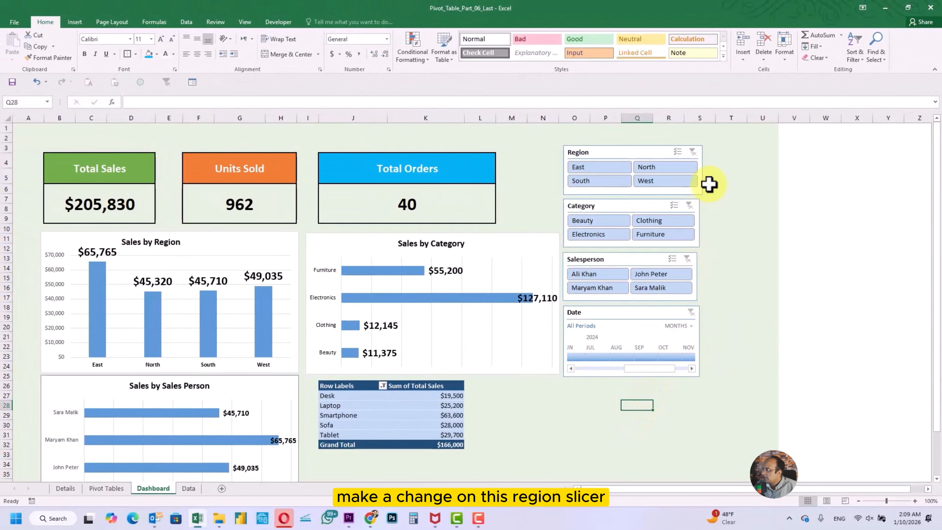
# - Test the Region slicer by filtering to North, East, South and West in turn, check the dashboard's charts and cards, and clear the filter
pyautogui.click(675, 169)
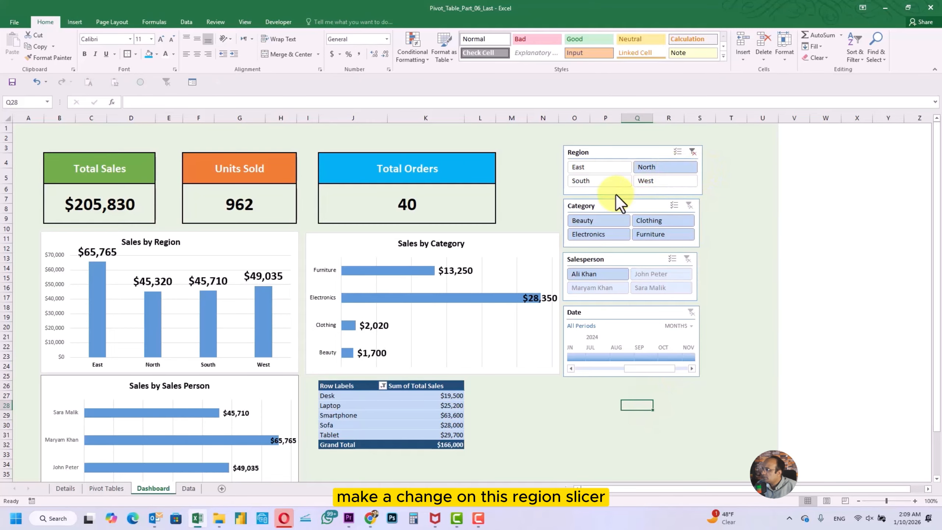
pyautogui.click(605, 169)
pyautogui.click(602, 181)
pyautogui.click(656, 182)
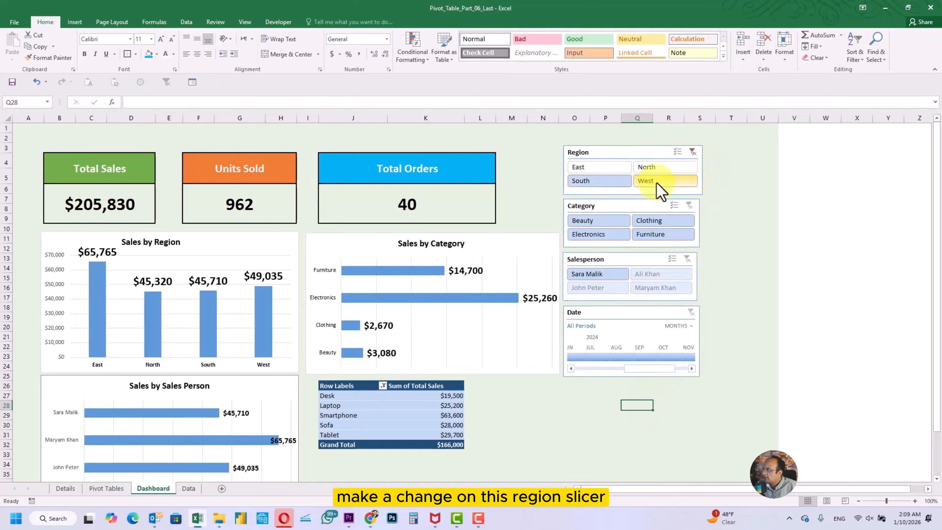
pyautogui.click(660, 172)
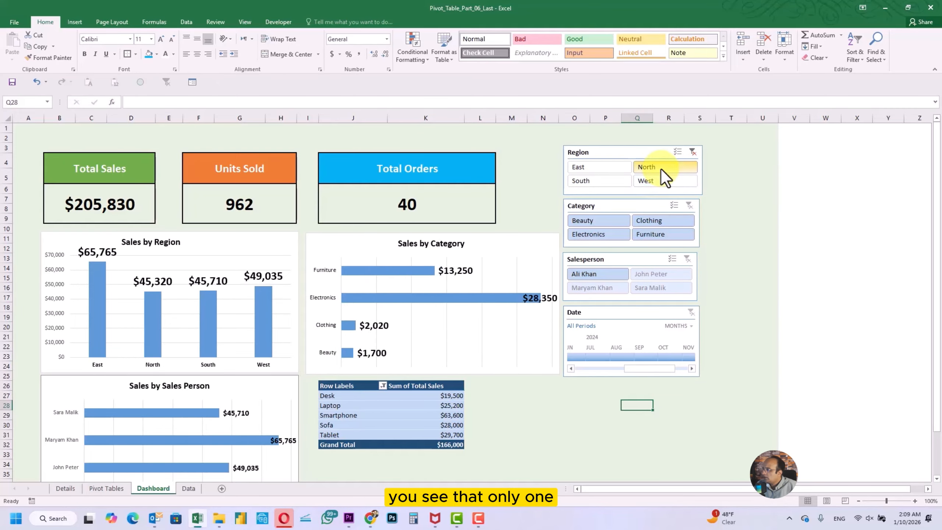
pyautogui.click(615, 183)
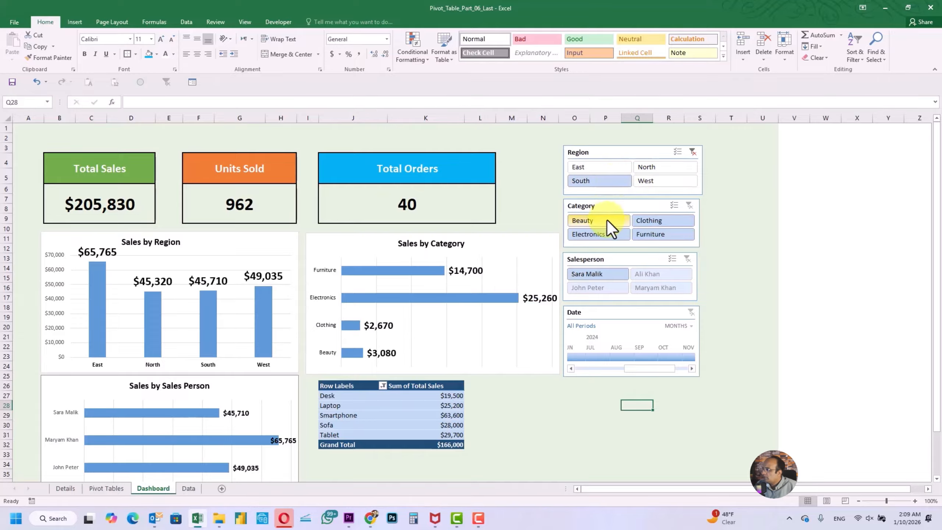
pyautogui.click(614, 169)
pyautogui.click(605, 184)
pyautogui.click(655, 184)
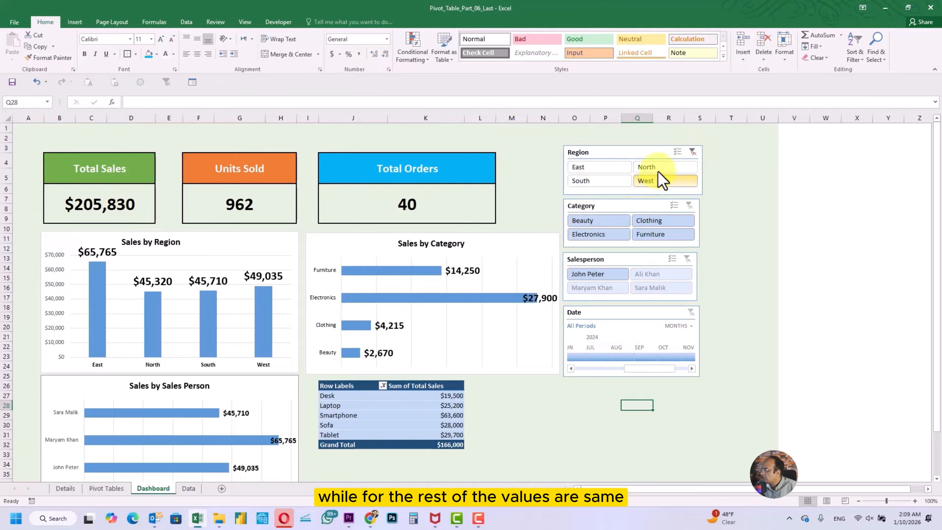
pyautogui.click(658, 170)
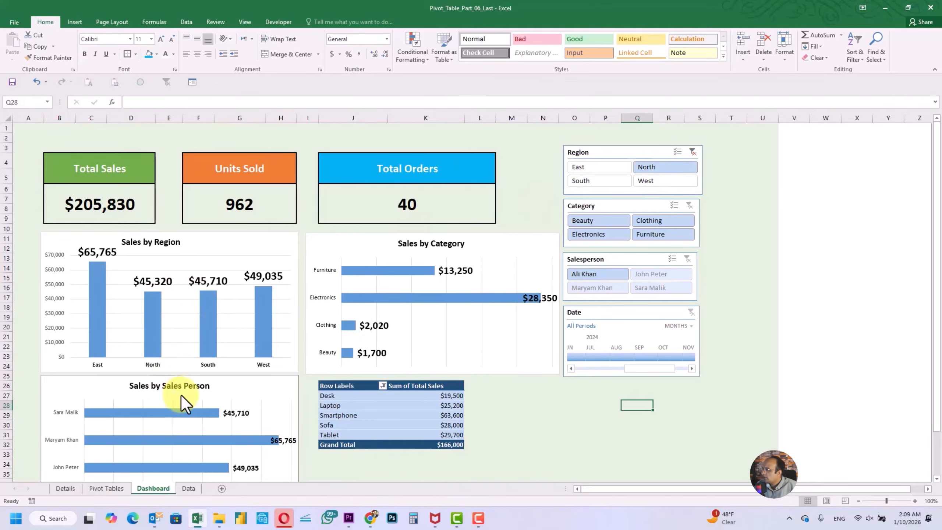
pyautogui.scroll(-3, 193, 399)
pyautogui.scroll(3, 193, 399)
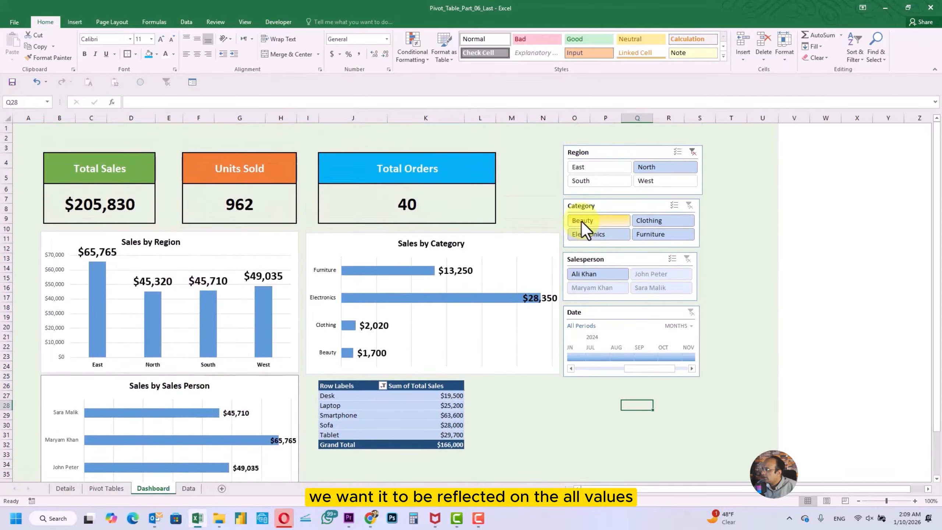
pyautogui.click(691, 152)
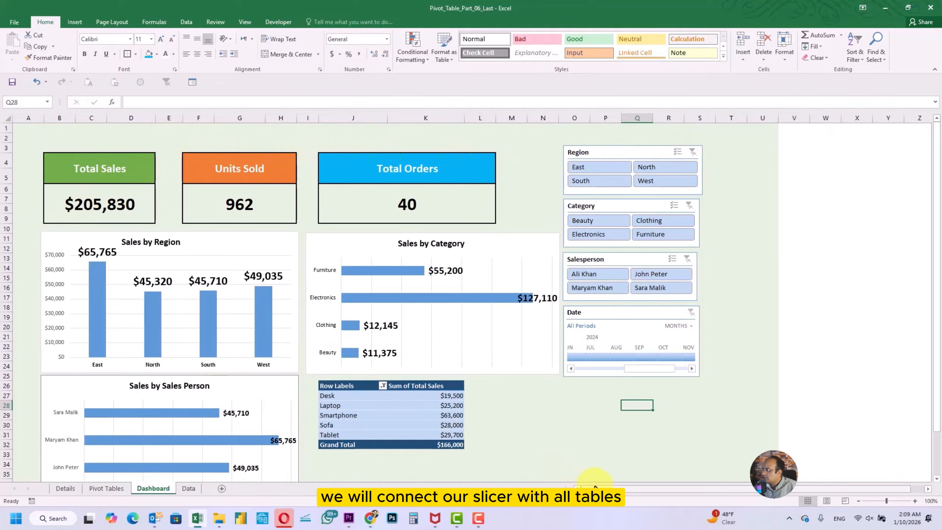
# - Connect the Region slicer to all pivot tables by adding PivotTable11, PivotTable10, PivotTable6, PivotTable7 and PivotTable9 to its report connections
pyautogui.click(616, 152)
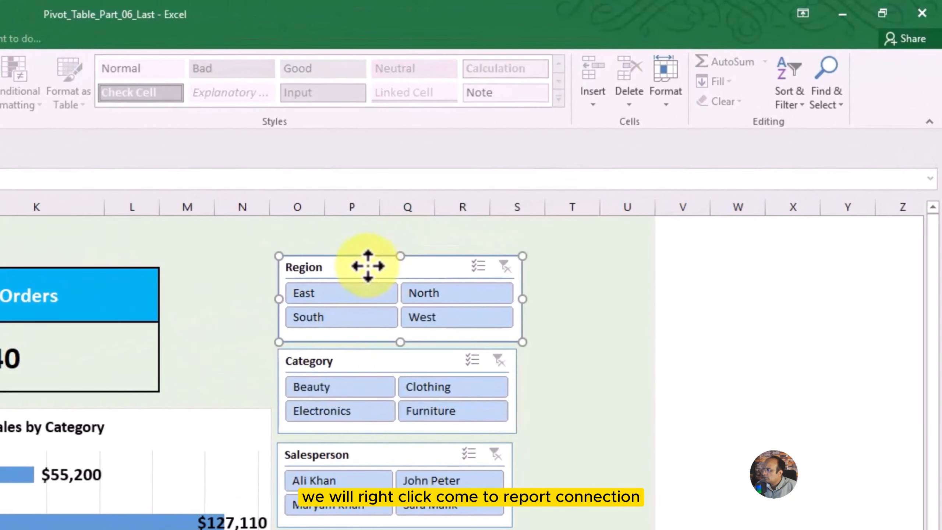
pyautogui.rightClick(446, 229)
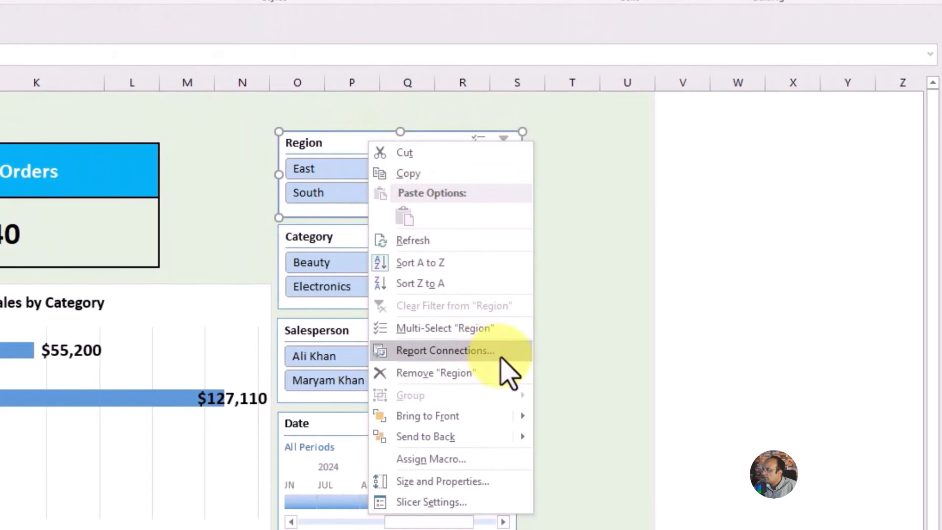
pyautogui.click(500, 360)
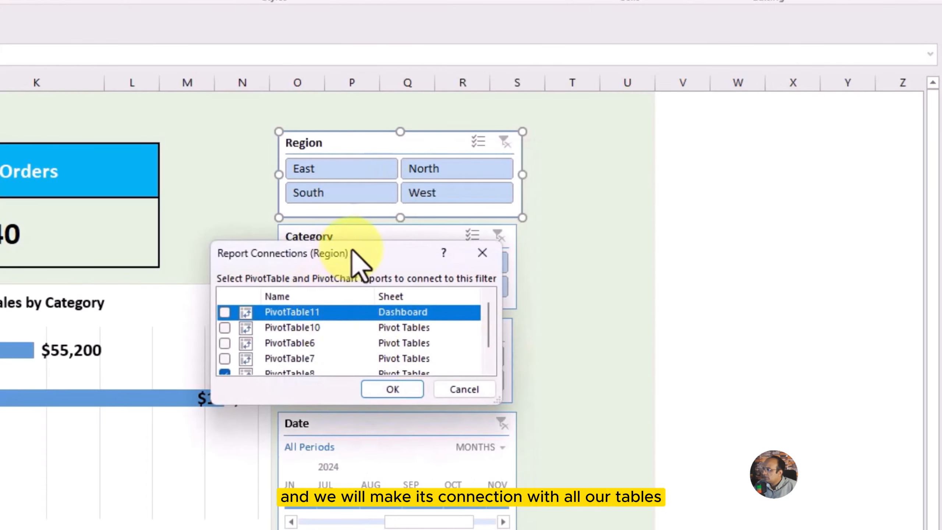
pyautogui.moveTo(352, 248); pyautogui.dragTo(356, 234)
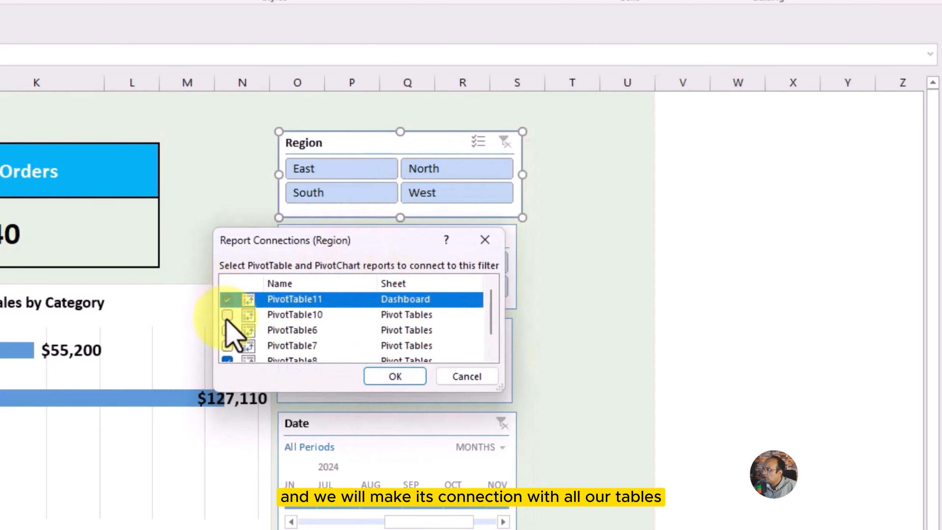
pyautogui.click(227, 314)
pyautogui.click(227, 329)
pyautogui.scroll(-1, 231, 341)
pyautogui.click(227, 321)
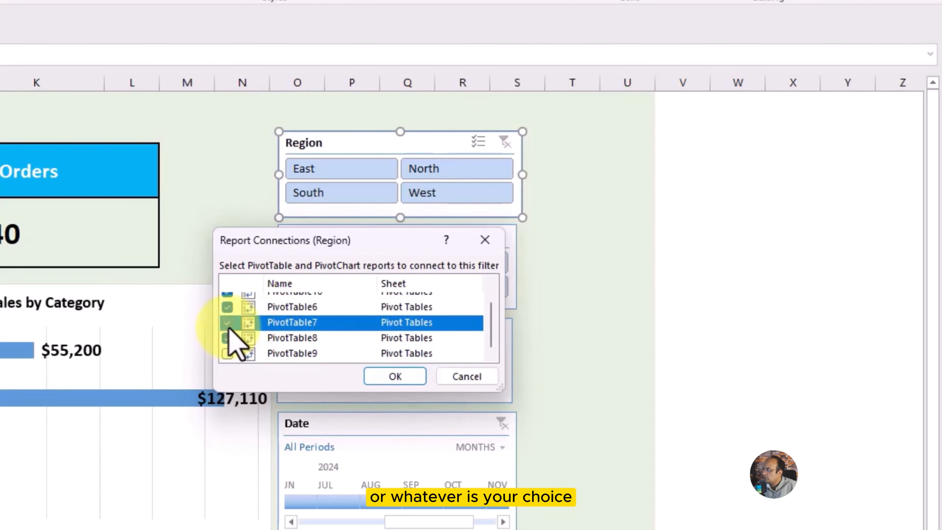
pyautogui.click(227, 353)
pyautogui.scroll(1, 382, 315)
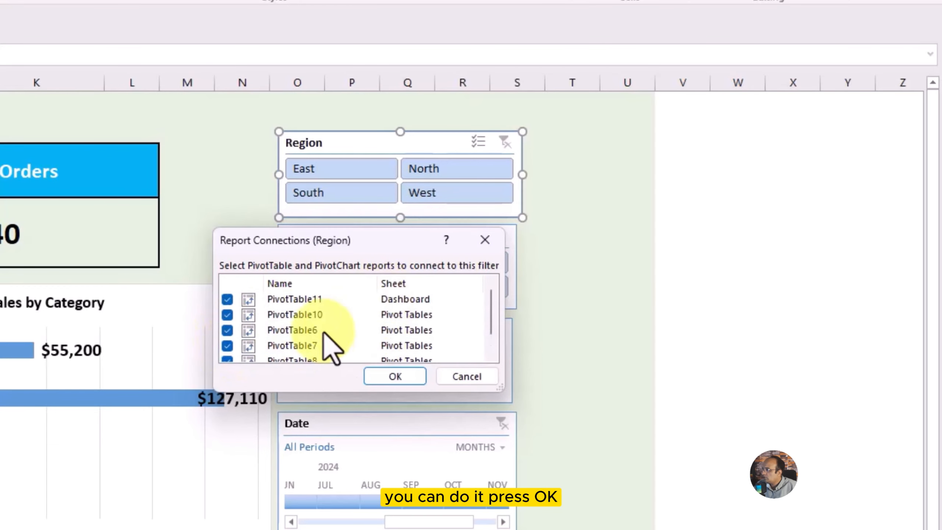
pyautogui.click(394, 376)
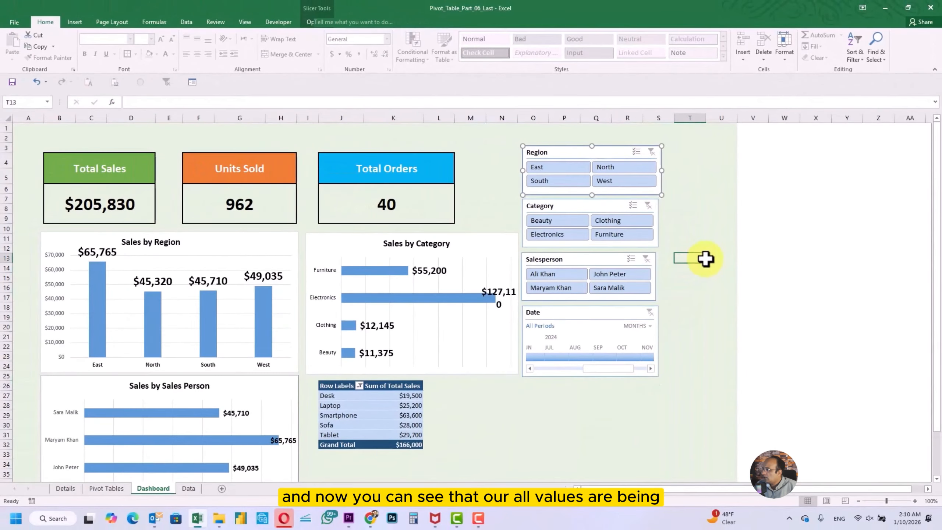
# - Check the connected Region slicer by filtering the dashboard to North, East, South and West in turn, and clear its filter
pyautogui.click(628, 169)
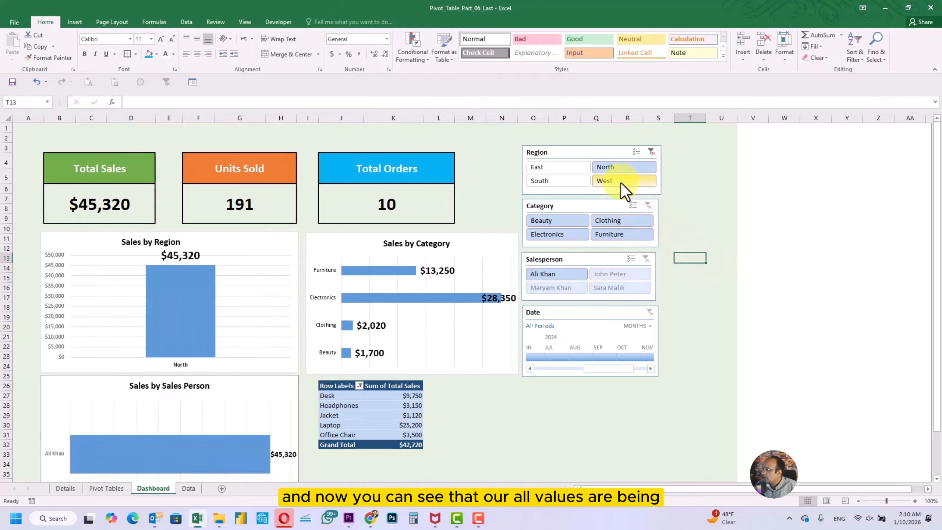
pyautogui.click(565, 166)
pyautogui.click(558, 180)
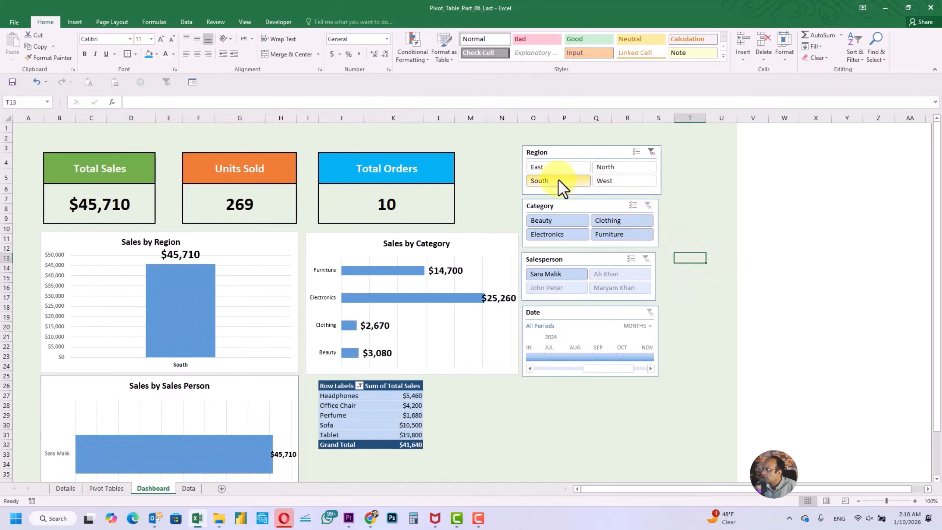
pyautogui.click(618, 181)
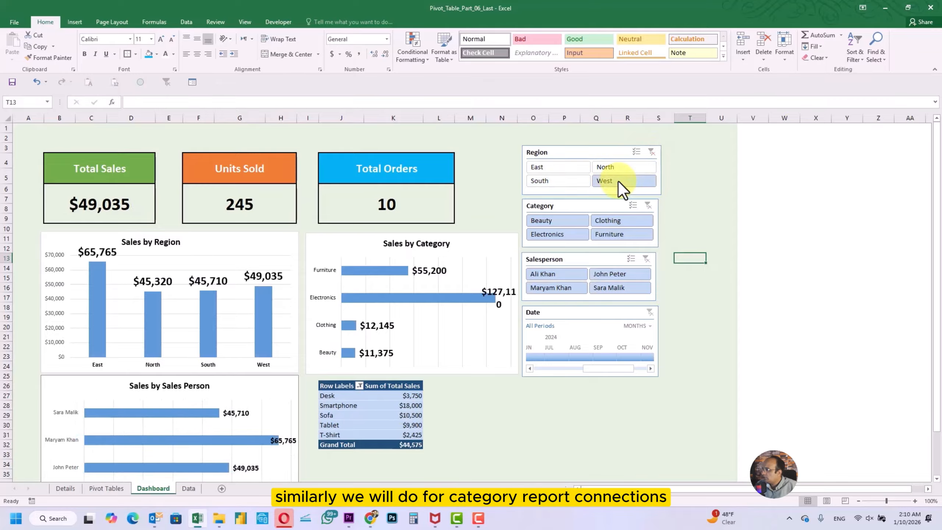
pyautogui.click(651, 151)
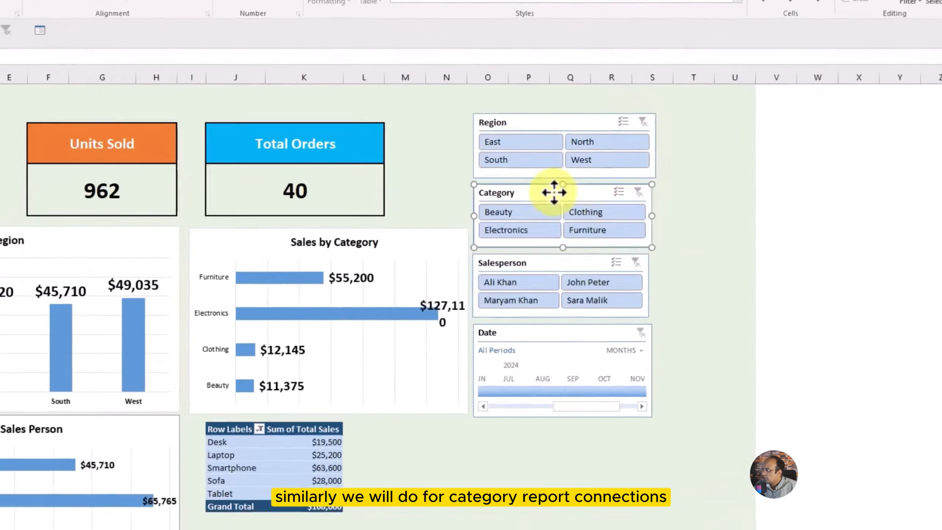
# - Connect the Category slicer to all pivot tables by adding PivotTable11, PivotTable10, PivotTable6, PivotTable7 and PivotTable9 to its report connections
pyautogui.rightClick(584, 206)
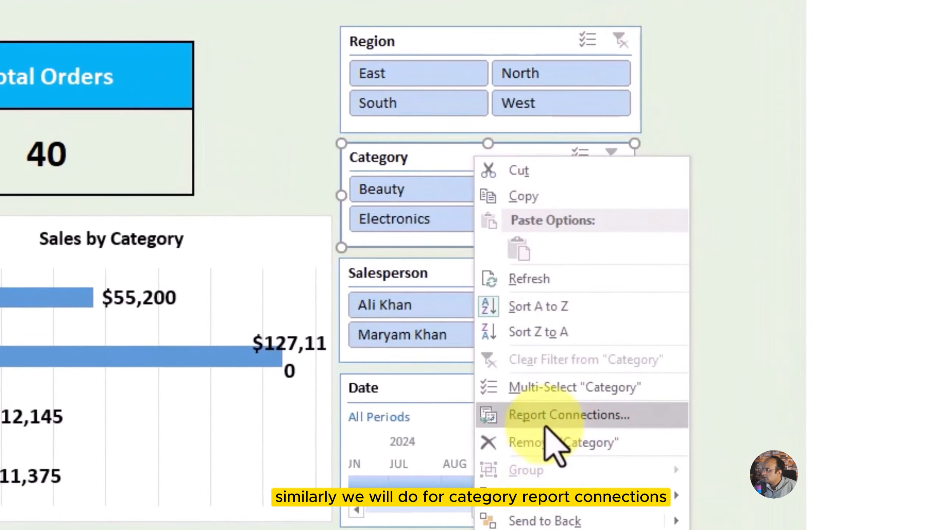
pyautogui.click(556, 411)
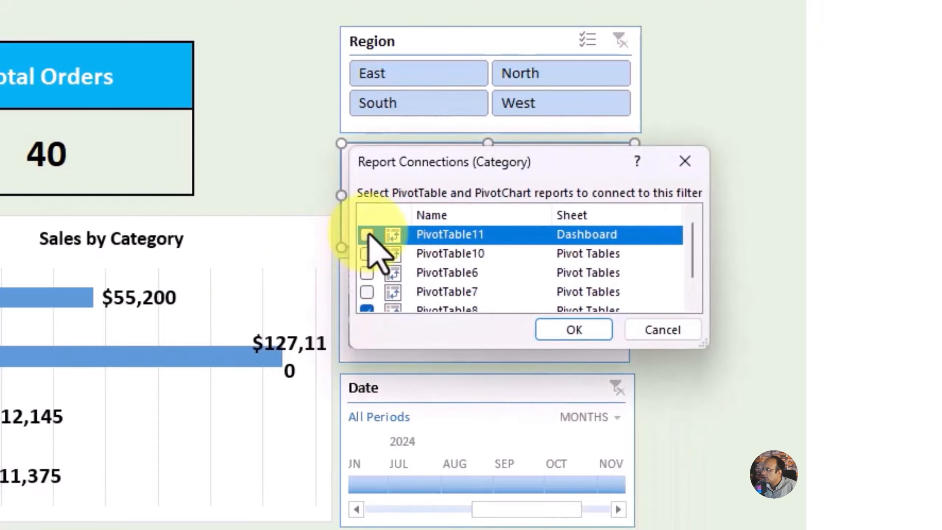
pyautogui.click(366, 254)
pyautogui.click(367, 272)
pyautogui.scroll(-1, 371, 282)
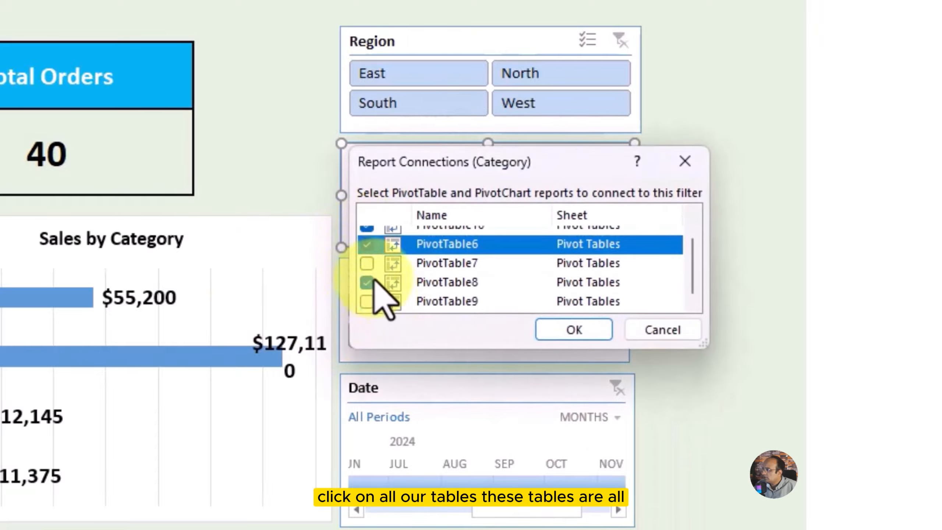
pyautogui.click(366, 263)
pyautogui.click(367, 301)
pyautogui.click(597, 332)
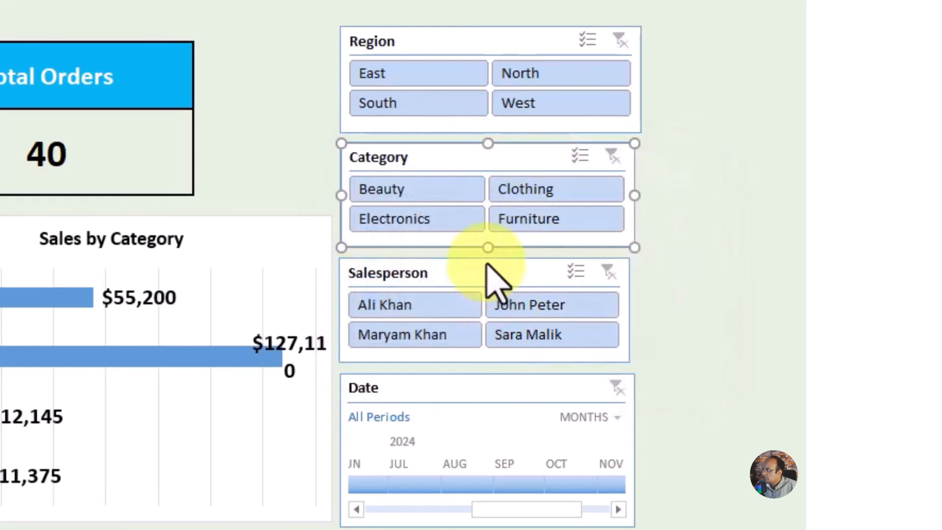
# - Connect the Salesperson slicer to all pivot tables by adding PivotTable11, PivotTable10, PivotTable6, PivotTable7 and PivotTable9 to its report connections
pyautogui.click(475, 268)
pyautogui.rightClick(472, 271)
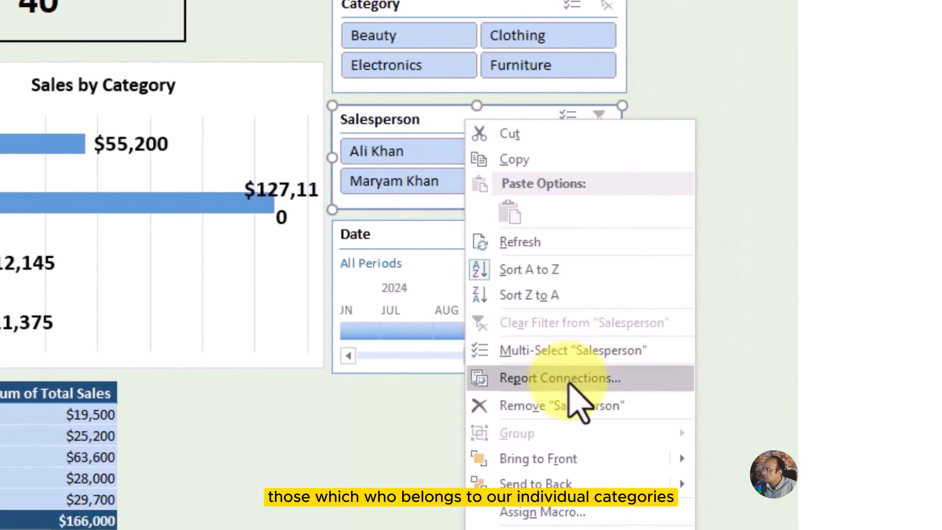
pyautogui.click(567, 518)
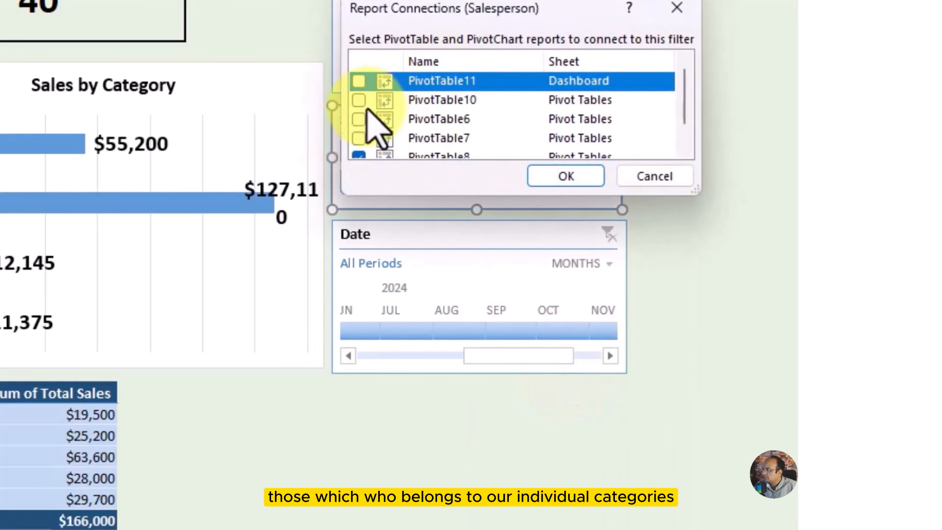
pyautogui.click(358, 100)
pyautogui.click(359, 118)
pyautogui.scroll(-1, 358, 122)
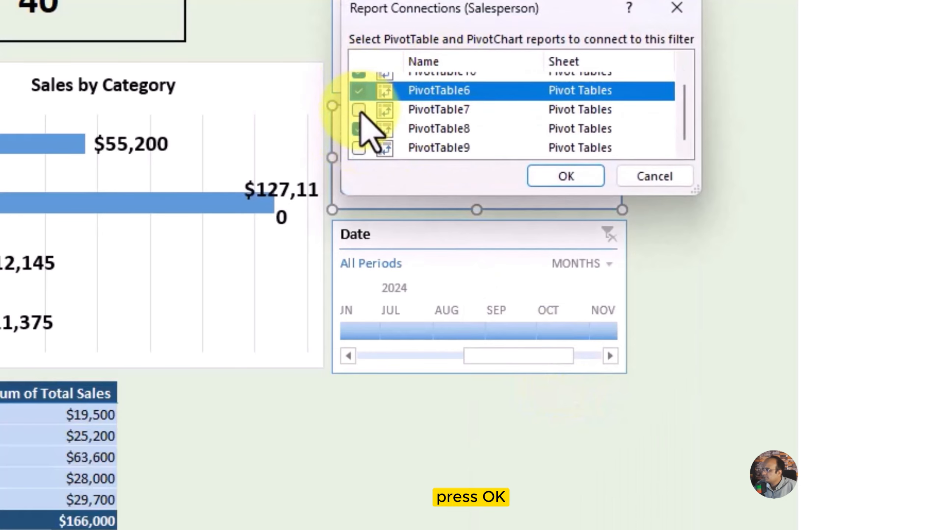
pyautogui.click(359, 110)
pyautogui.click(359, 148)
pyautogui.click(549, 177)
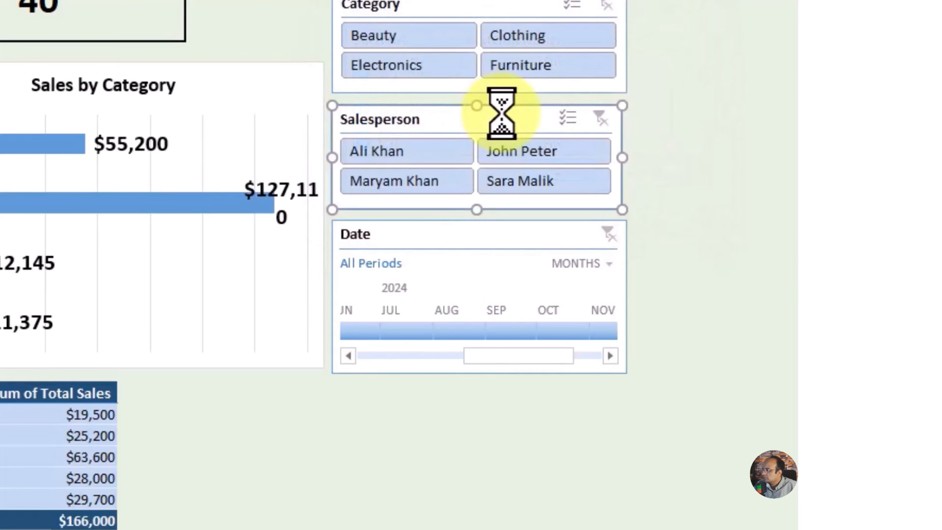
# - Connect the Date timeline to all pivot tables by adding PivotTable11, PivotTable10, PivotTable6, PivotTable7 and PivotTable9 to its report connections
pyautogui.click(475, 242)
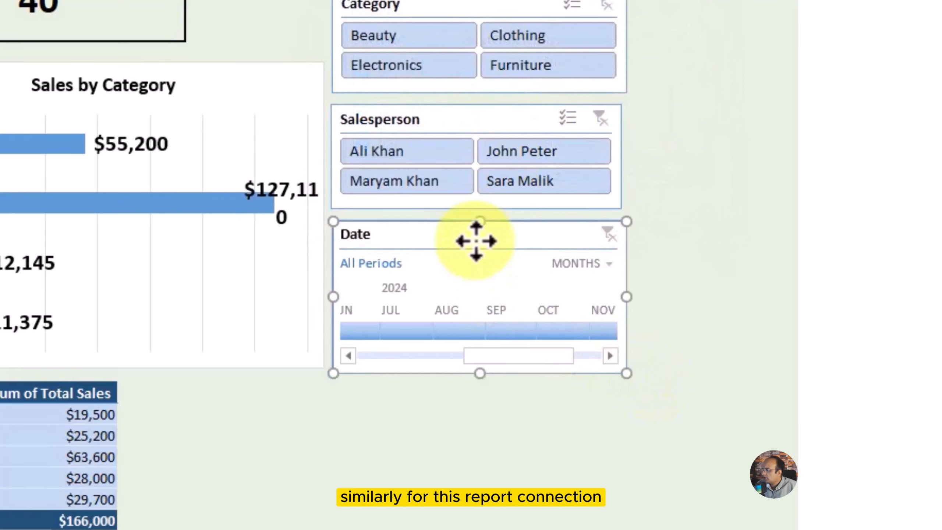
pyautogui.rightClick(476, 240)
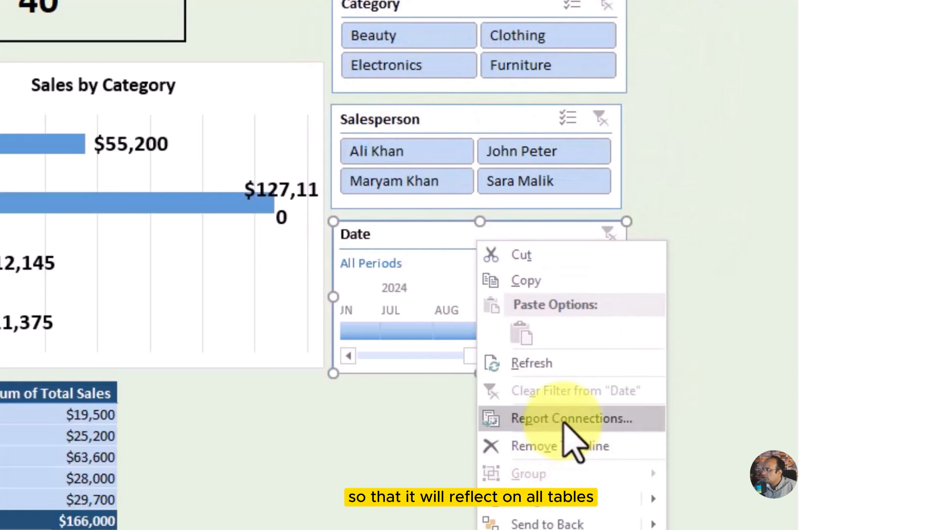
pyautogui.click(609, 418)
pyautogui.click(358, 99)
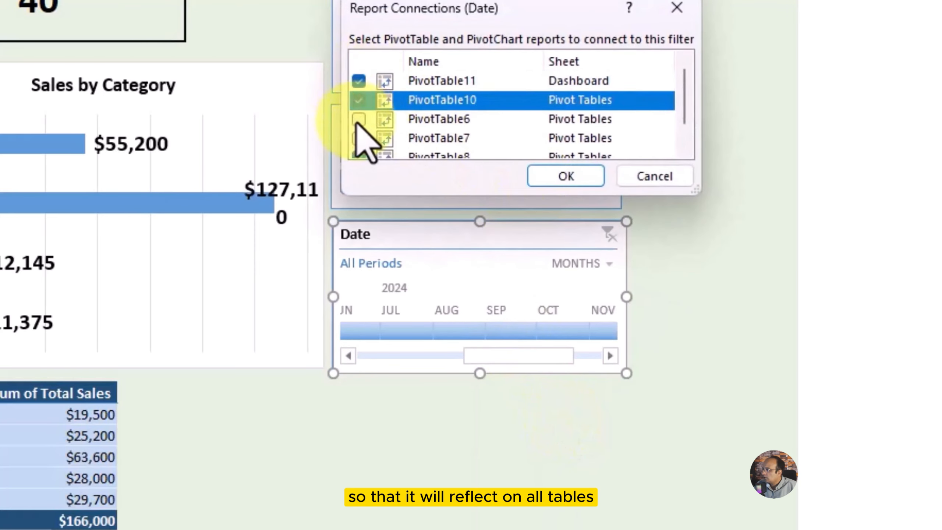
pyautogui.click(359, 119)
pyautogui.scroll(-1, 359, 122)
pyautogui.click(358, 109)
pyautogui.click(359, 147)
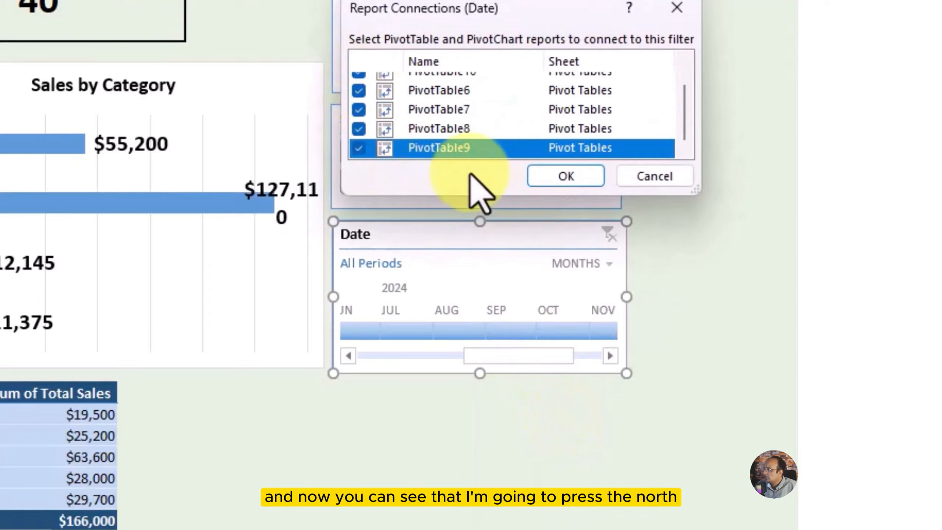
pyautogui.click(533, 177)
pyautogui.click(696, 266)
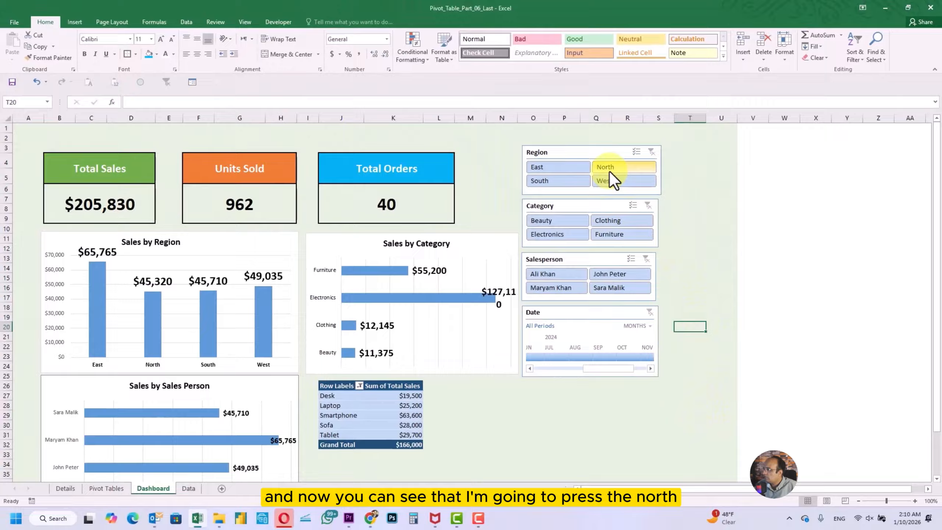
# - Check that the KPI cards and charts follow the Region slicer by filtering to North, East, South and West, and clear the filter
pyautogui.click(609, 169)
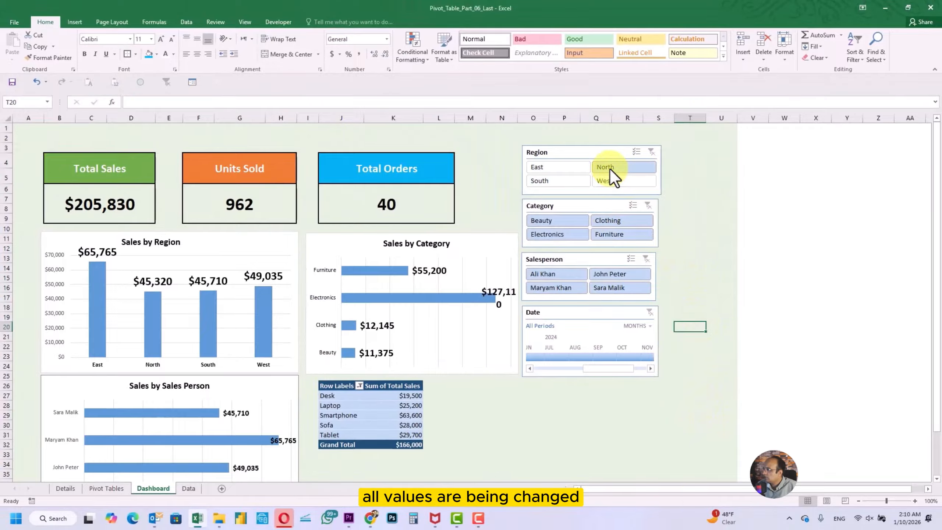
pyautogui.click(571, 172)
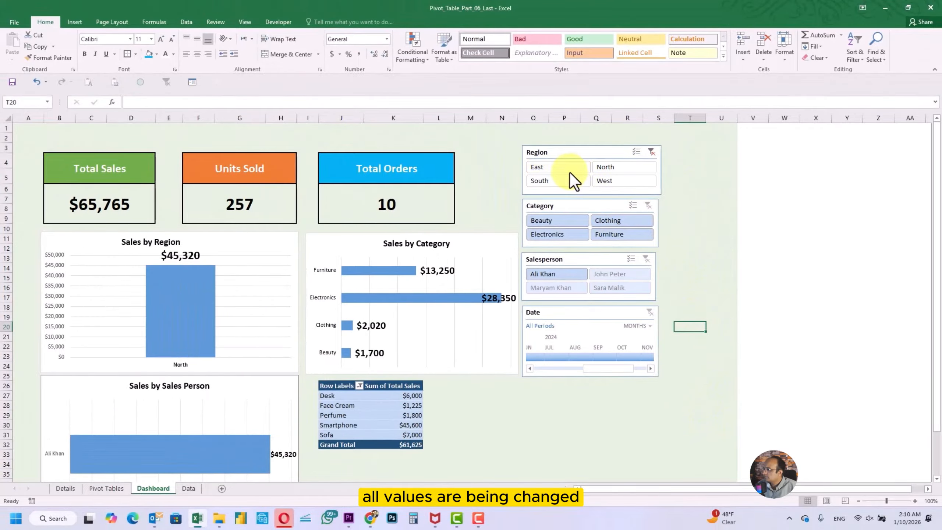
pyautogui.click(567, 184)
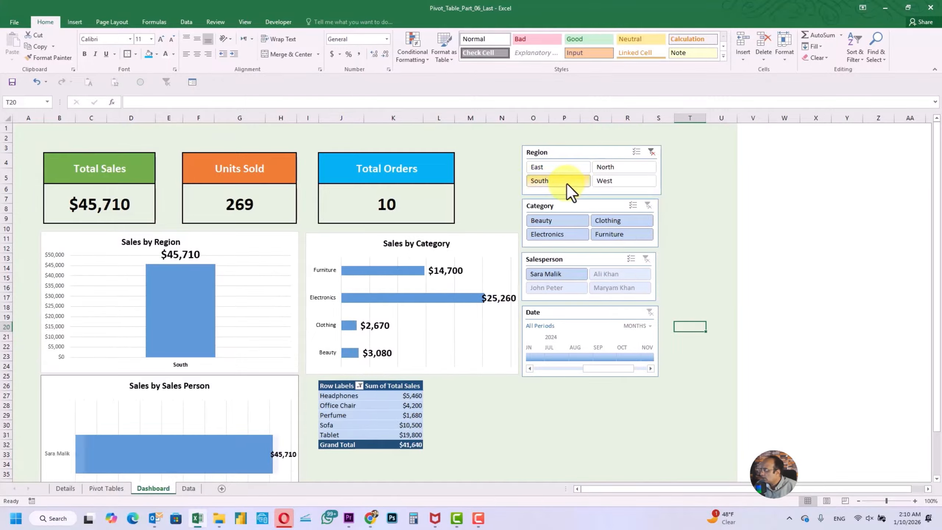
pyautogui.click(629, 180)
pyautogui.click(652, 152)
# - Check the Category slicer by filtering to Clothing, Beauty, Electronics and Furniture in turn, and try the first name in the Salesperson slicer
pyautogui.click(614, 223)
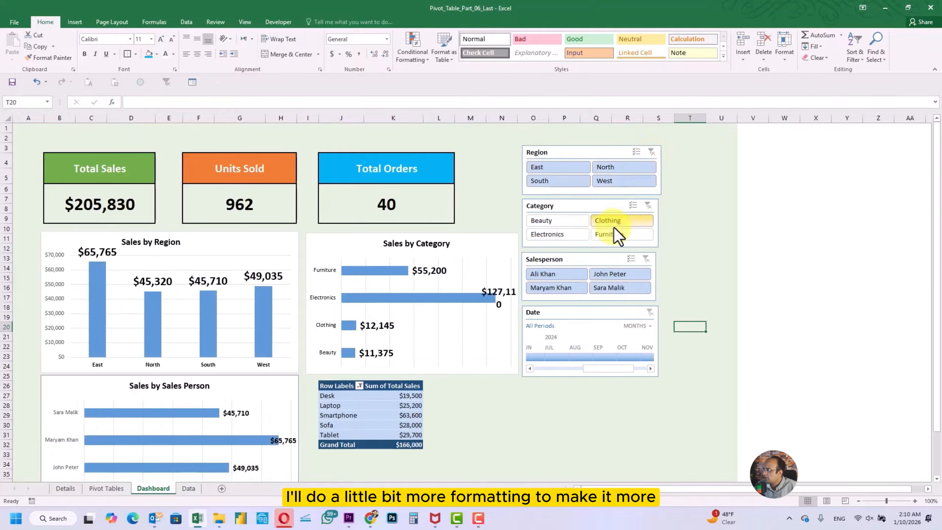
pyautogui.click(561, 220)
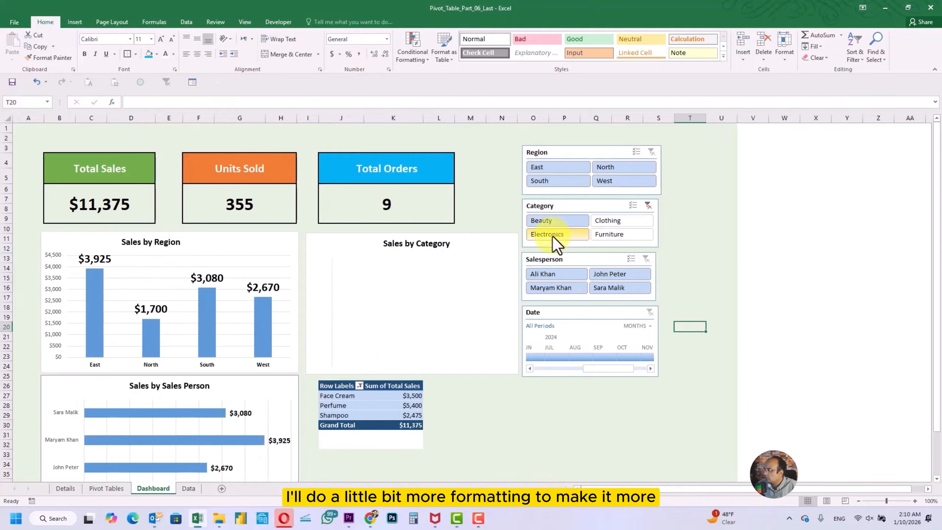
pyautogui.click(582, 236)
pyautogui.click(605, 234)
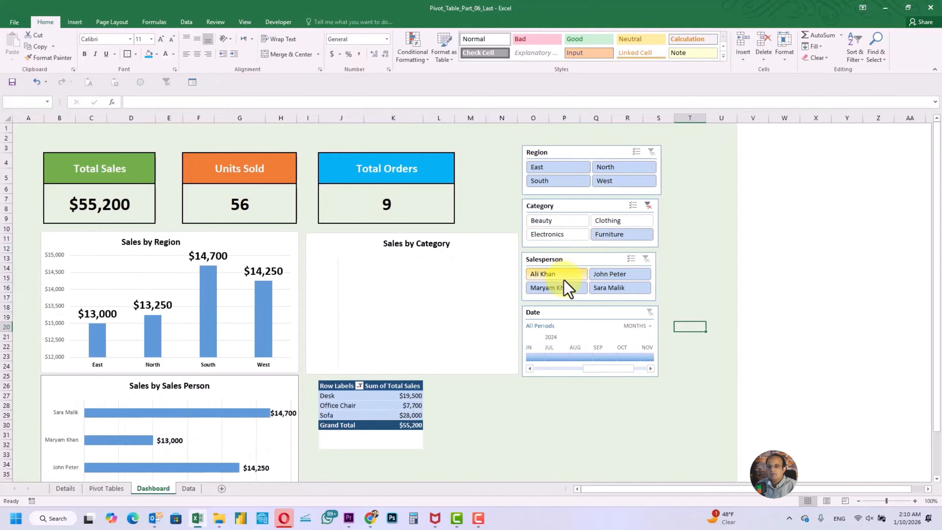
pyautogui.click(564, 279)
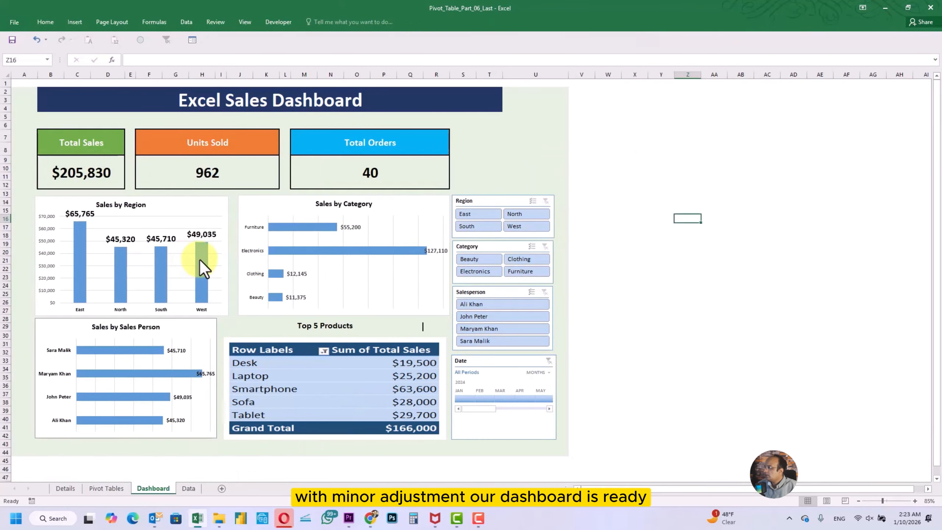
# - Fill only the West bar of the Sales by Region chart with orange
pyautogui.click(200, 260)
pyautogui.click(200, 259)
pyautogui.doubleClick(199, 259)
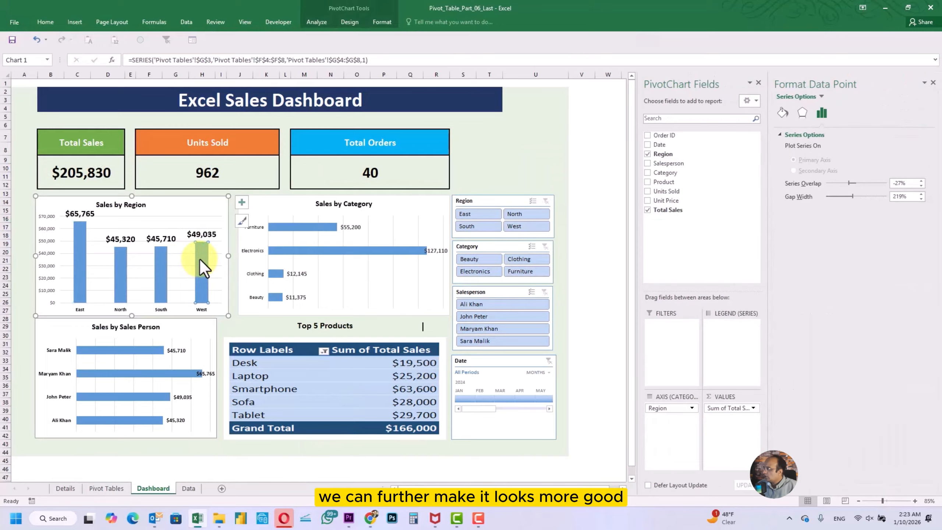
pyautogui.click(781, 117)
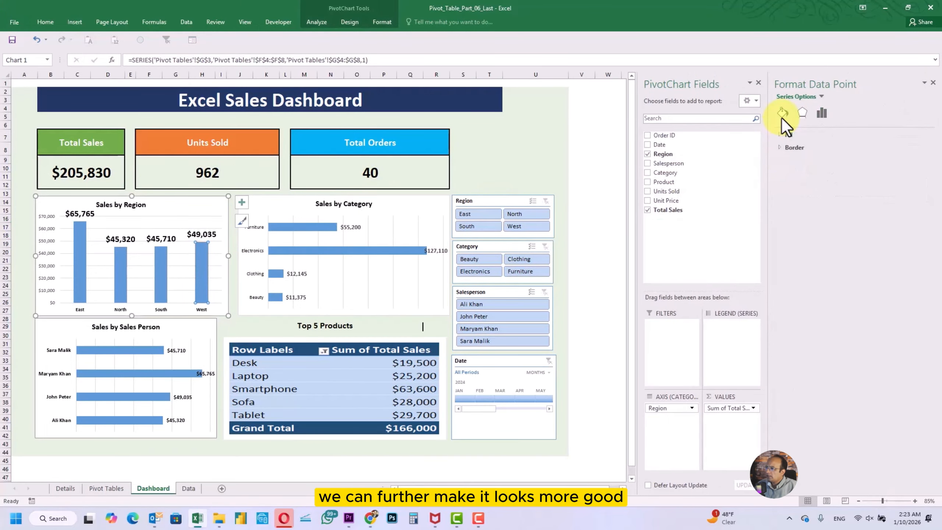
pyautogui.click(783, 135)
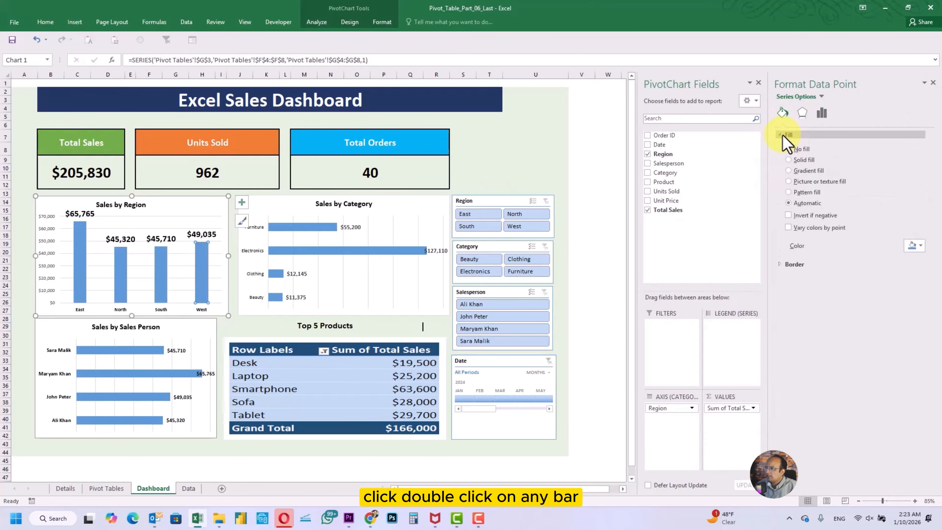
pyautogui.click(923, 247)
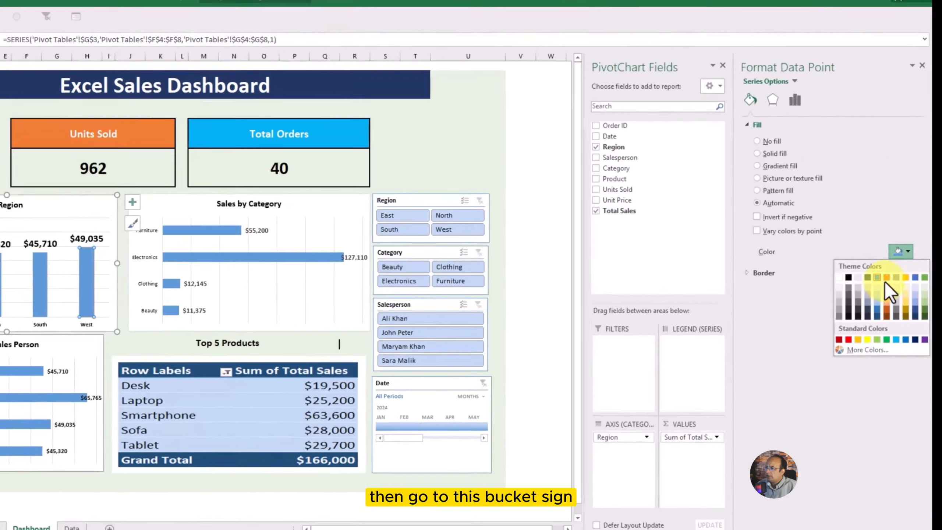
pyautogui.click(900, 271)
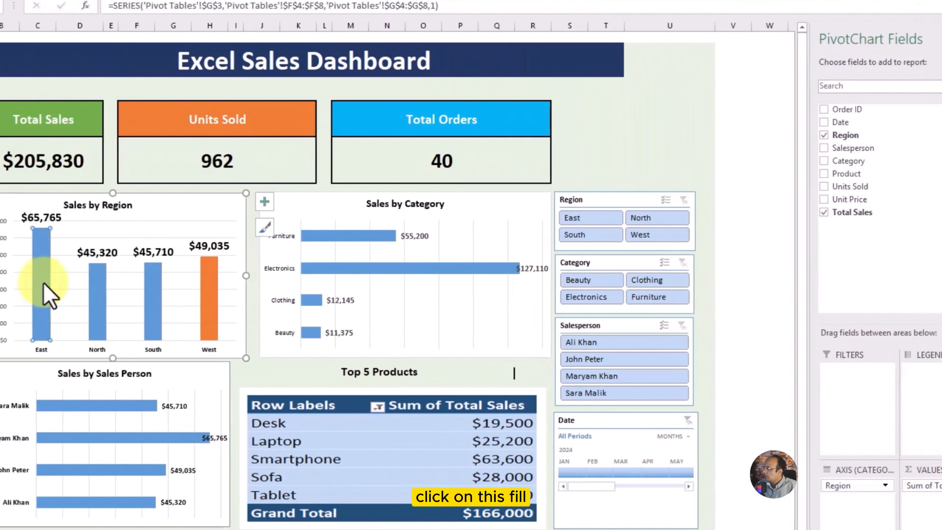
# - Fill the East bar of the Sales by Region chart with dark green
pyautogui.click(111, 289)
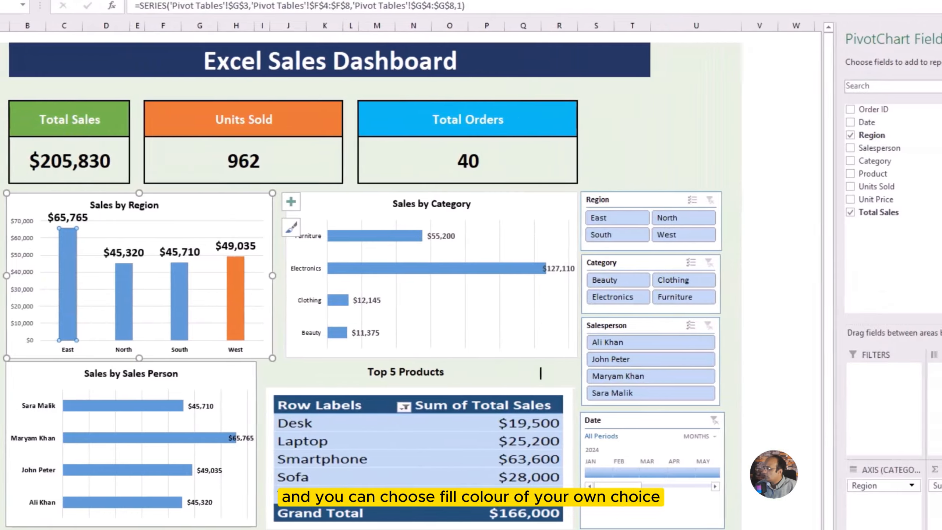
pyautogui.click(923, 248)
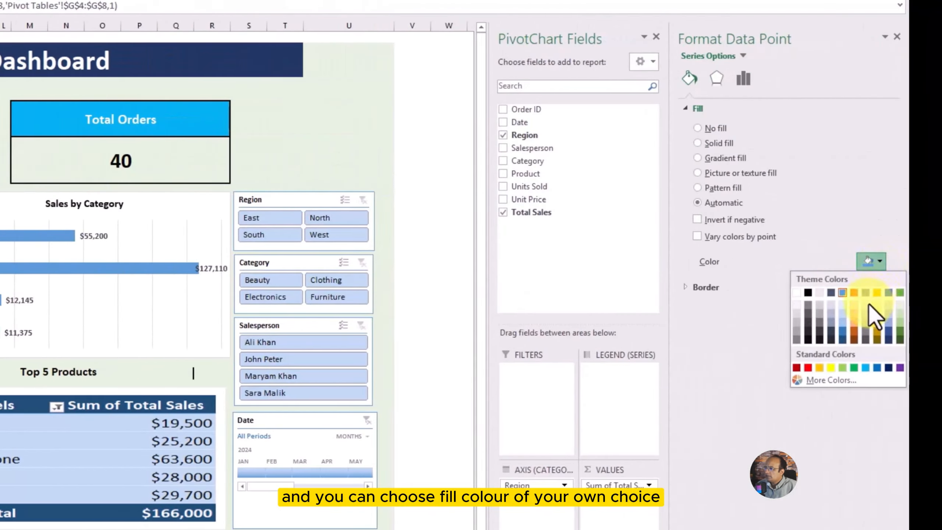
pyautogui.click(900, 340)
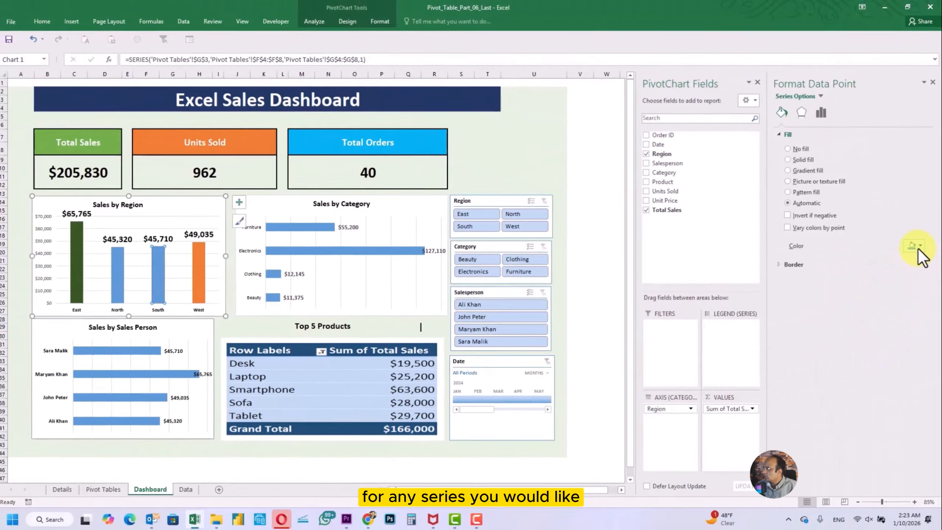
# - Fill the South bar of the Sales by Region chart with solid yellow and deselect the chart
pyautogui.click(879, 261)
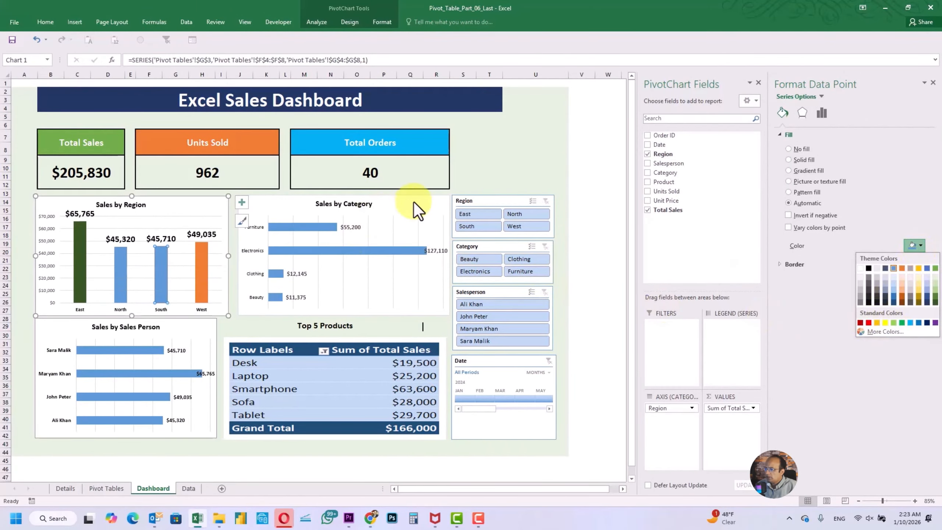
pyautogui.click(886, 322)
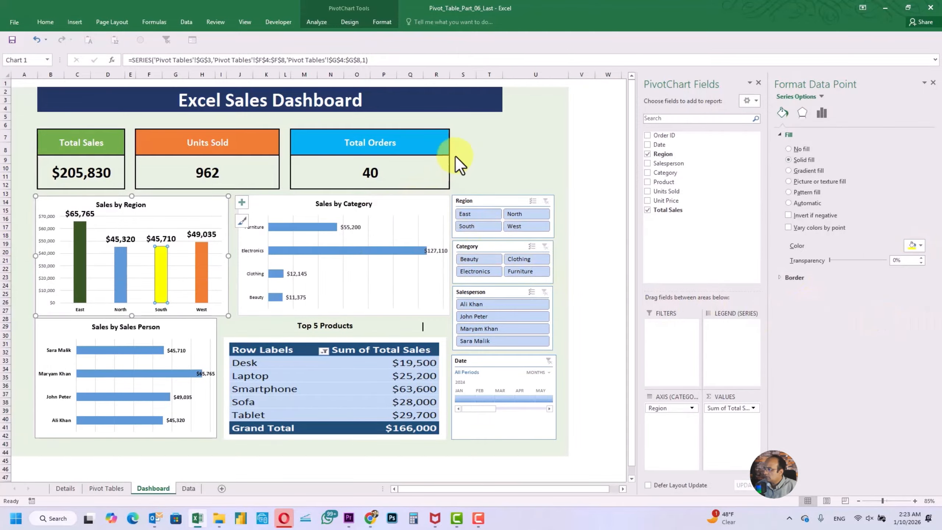
pyautogui.click(599, 147)
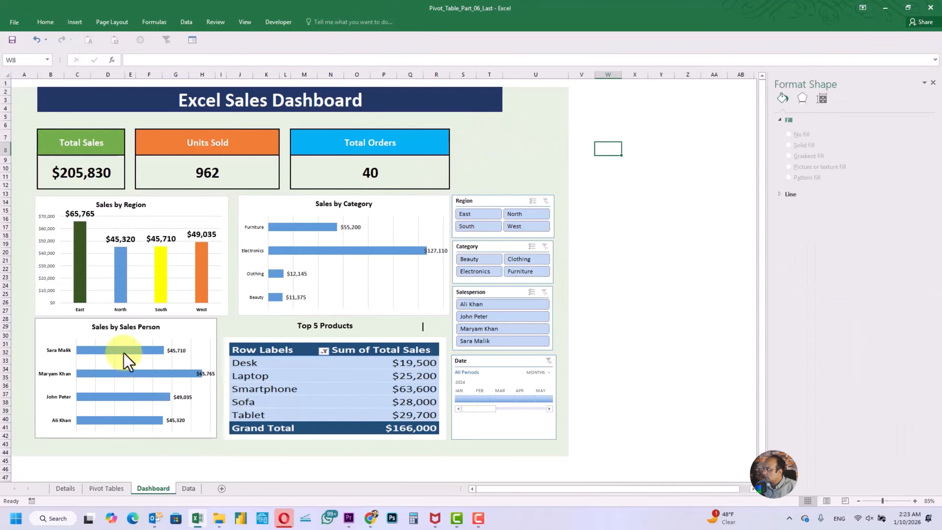
# - Fill only the longest bar of the Sales by Sales Person chart with purple and deselect the chart
pyautogui.click(124, 371)
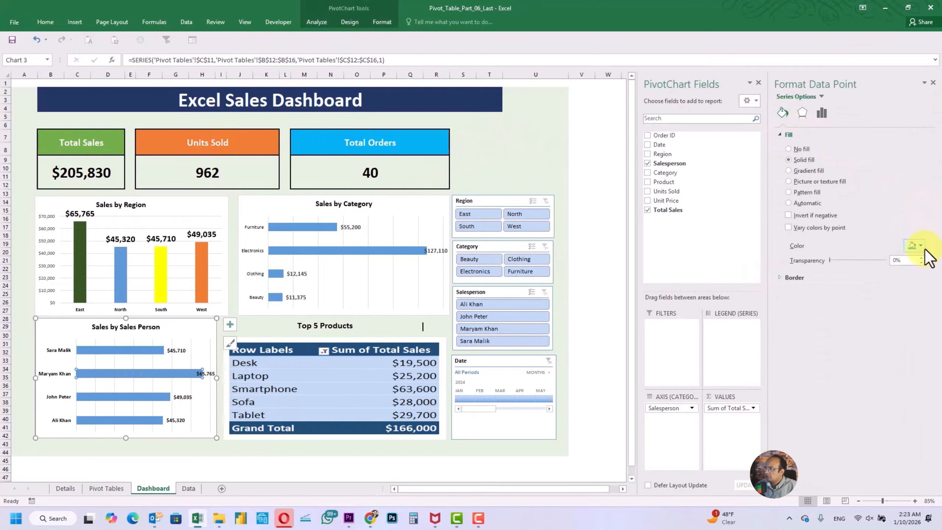
pyautogui.click(920, 245)
pyautogui.click(934, 323)
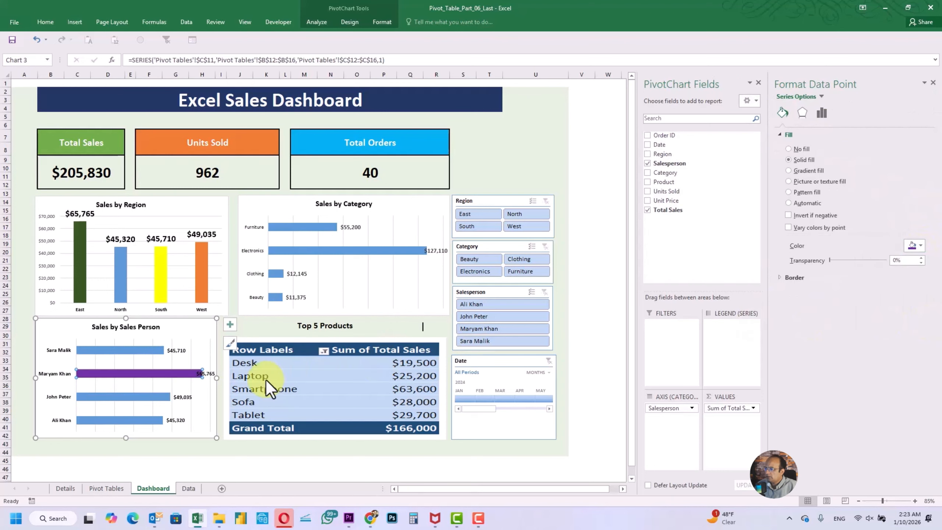
pyautogui.click(610, 144)
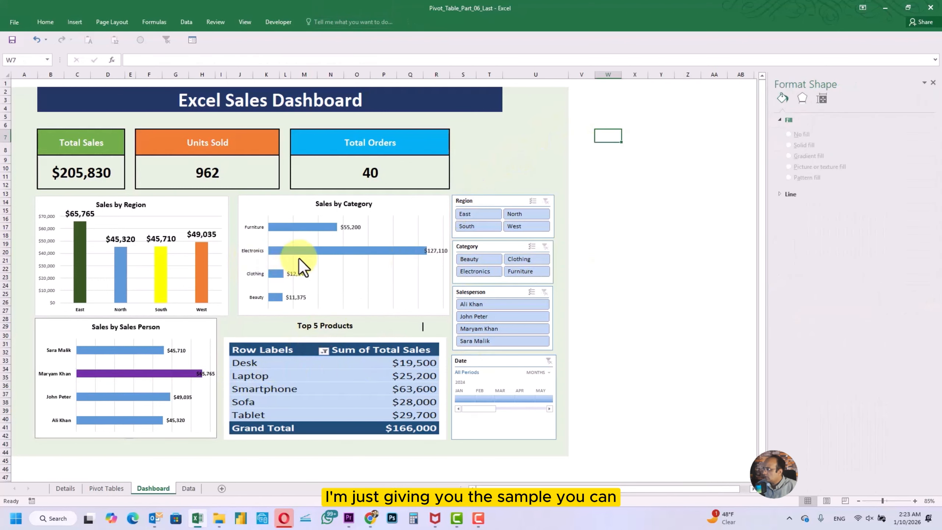
# - Fill only the Electronics bar of the Sales by Category chart with light blue and deselect the chart
pyautogui.click(304, 254)
pyautogui.click(319, 252)
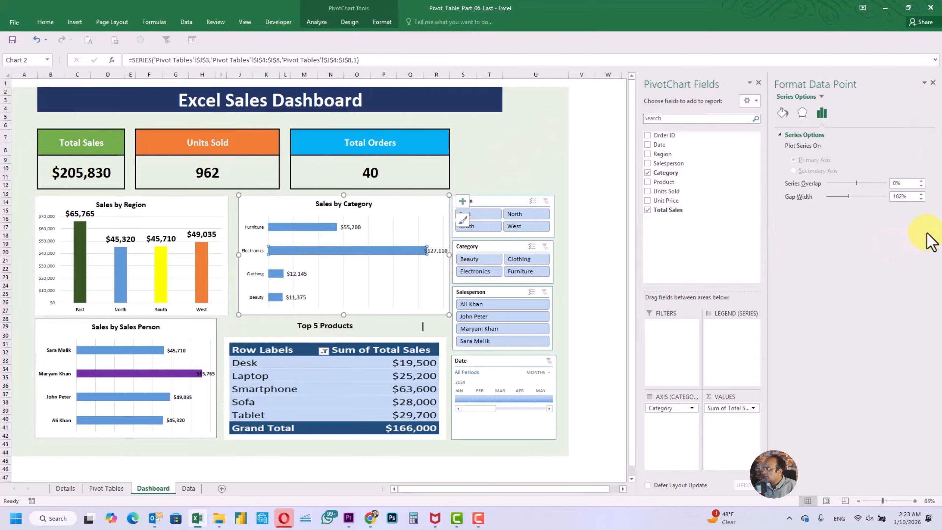
pyautogui.click(784, 114)
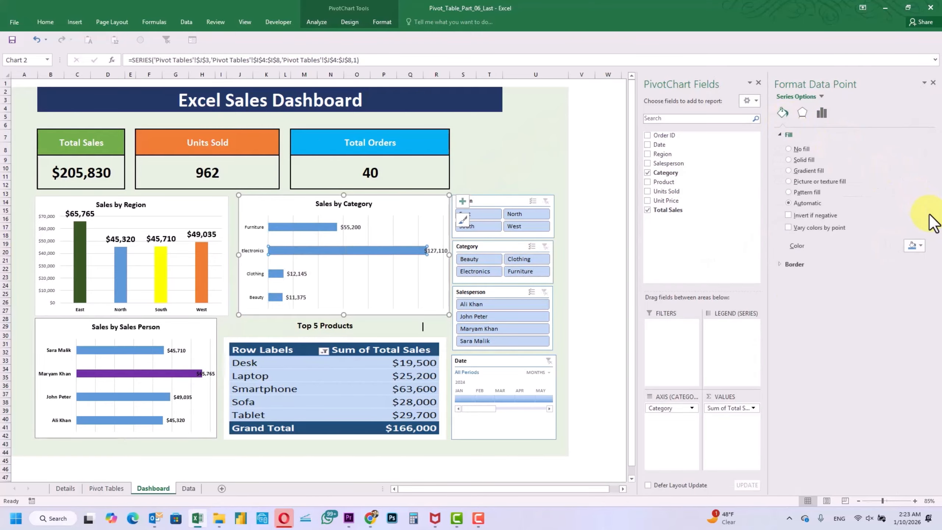
pyautogui.click(914, 245)
pyautogui.click(911, 322)
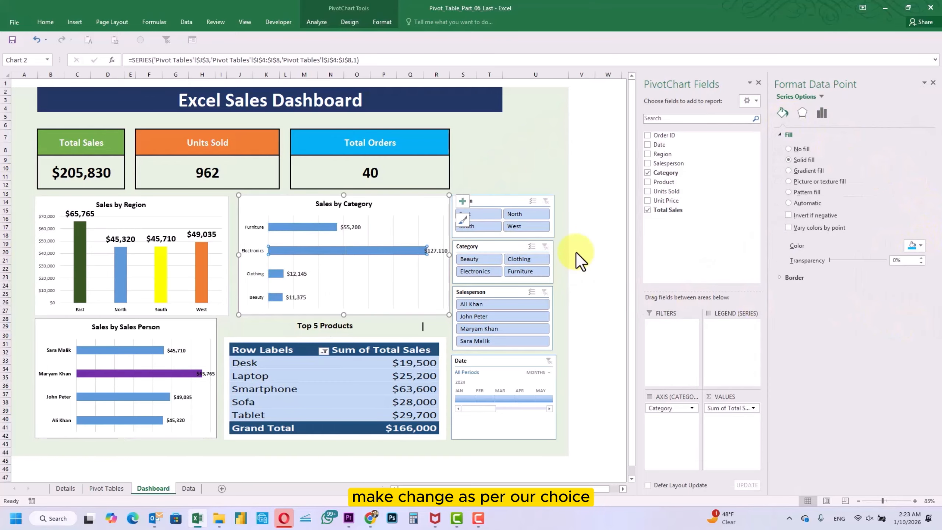
pyautogui.click(600, 150)
pyautogui.click(633, 229)
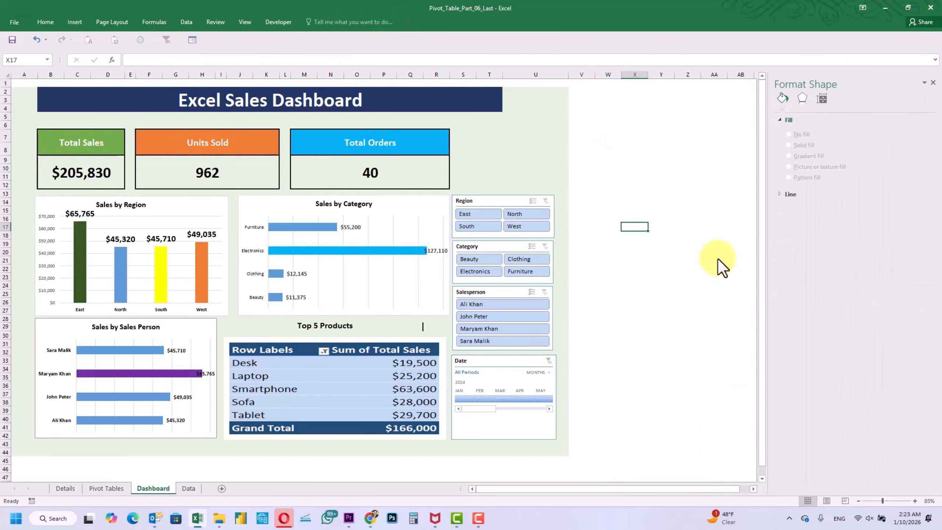
pyautogui.click(721, 259)
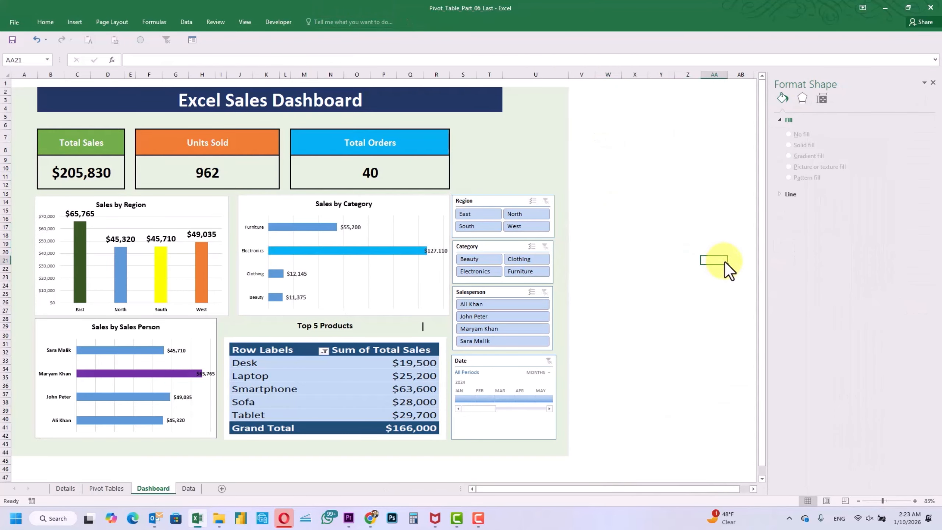